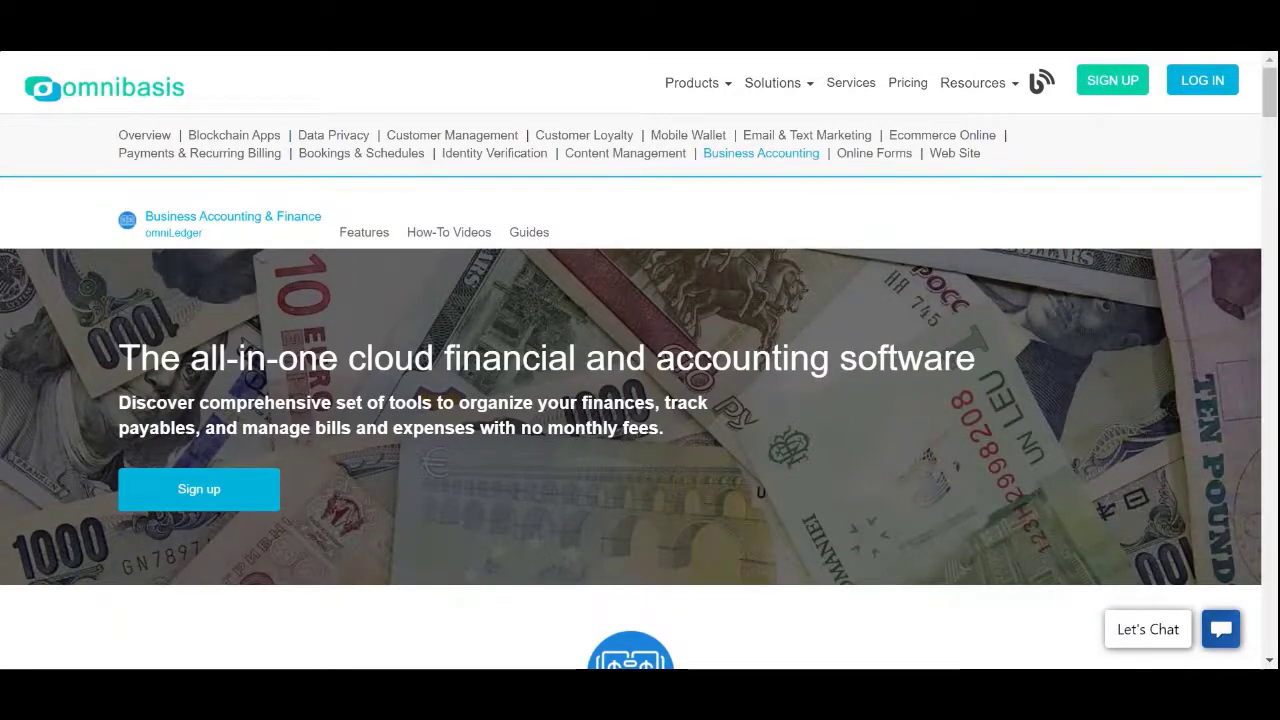
- Review the omniLedger overview page, including its introduction, capability cards and Benefits section
scroll(857, 486, "down", 1)
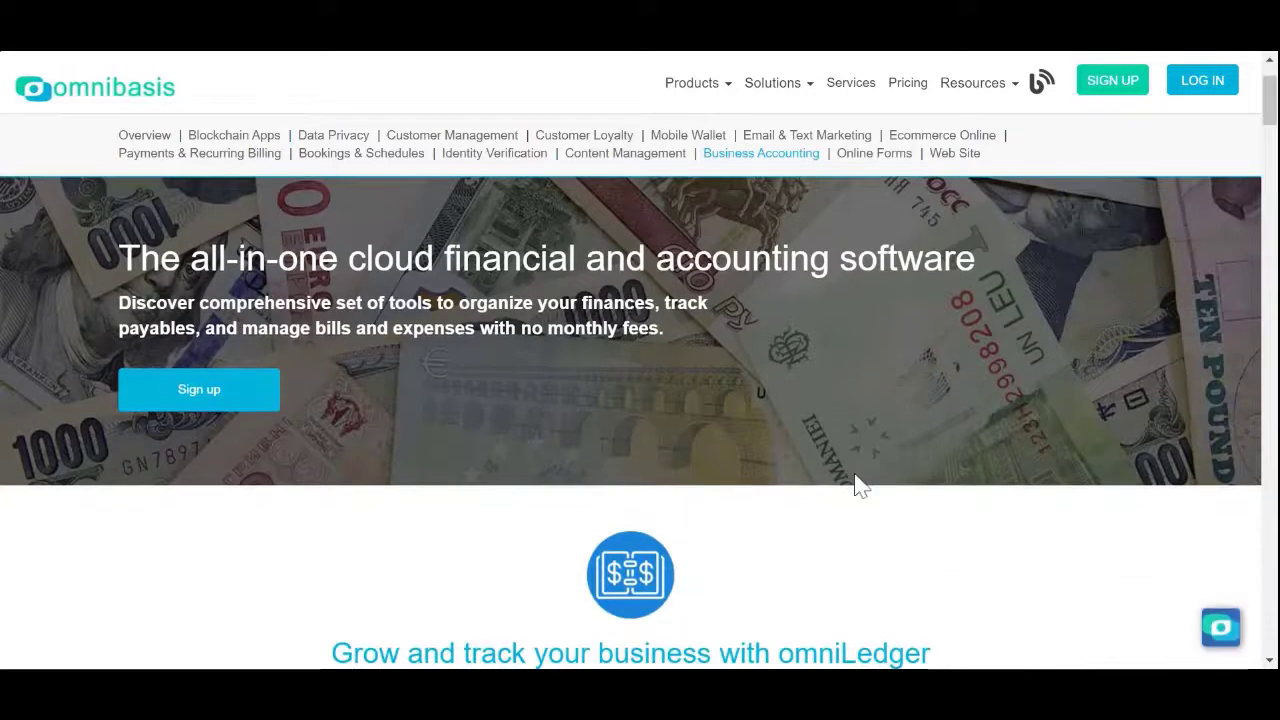
scroll(857, 486, "down", 3)
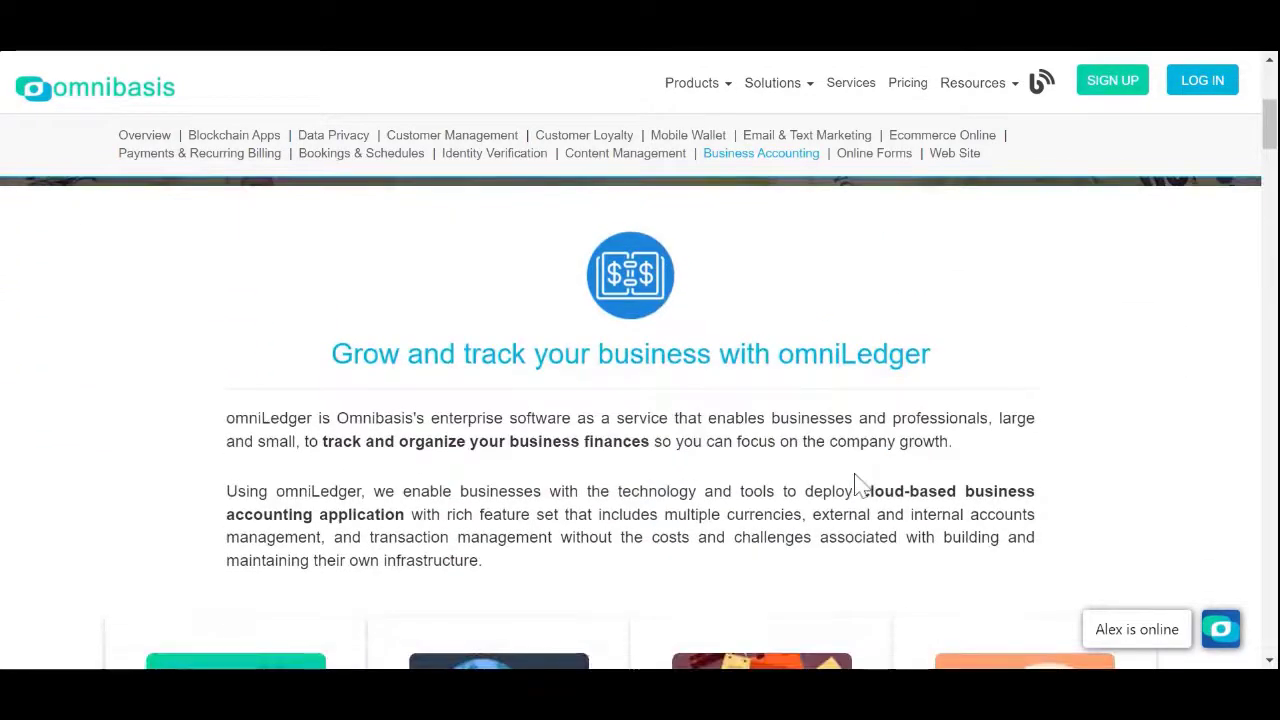
scroll(857, 486, "down", 1)
scroll(857, 486, "down", 1)
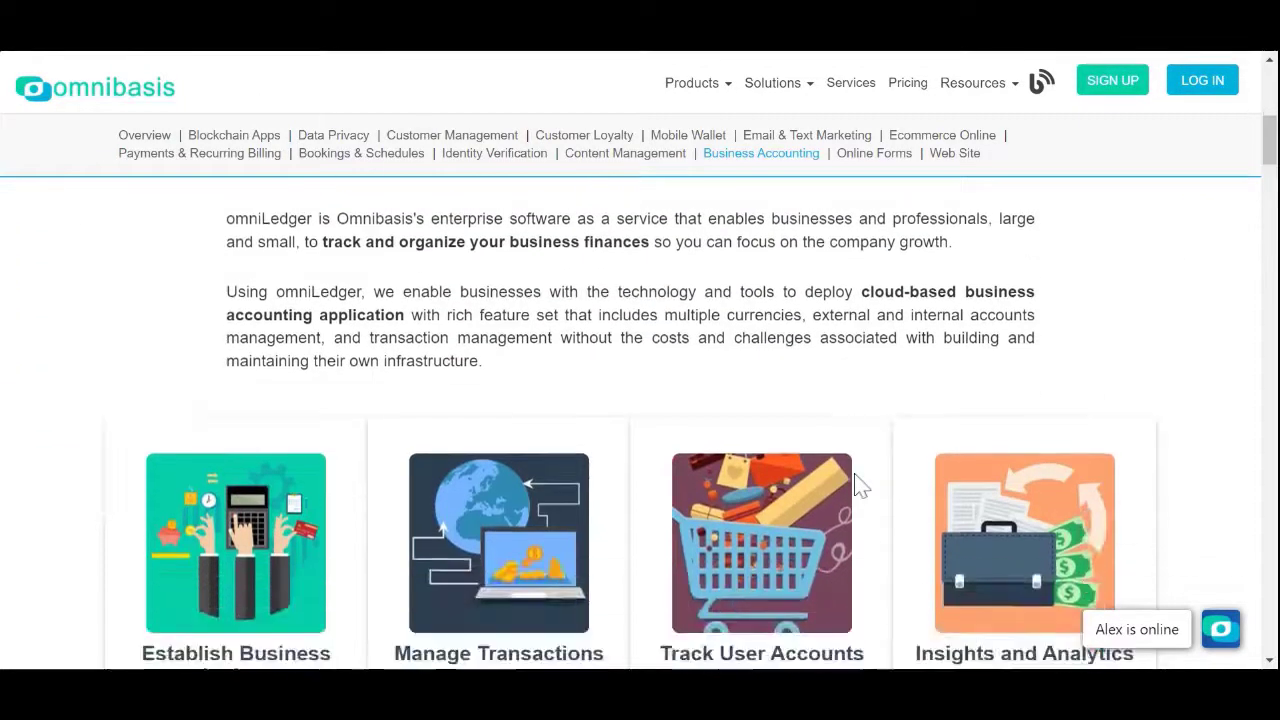
scroll(857, 486, "down", 1)
scroll(857, 486, "down", 1)
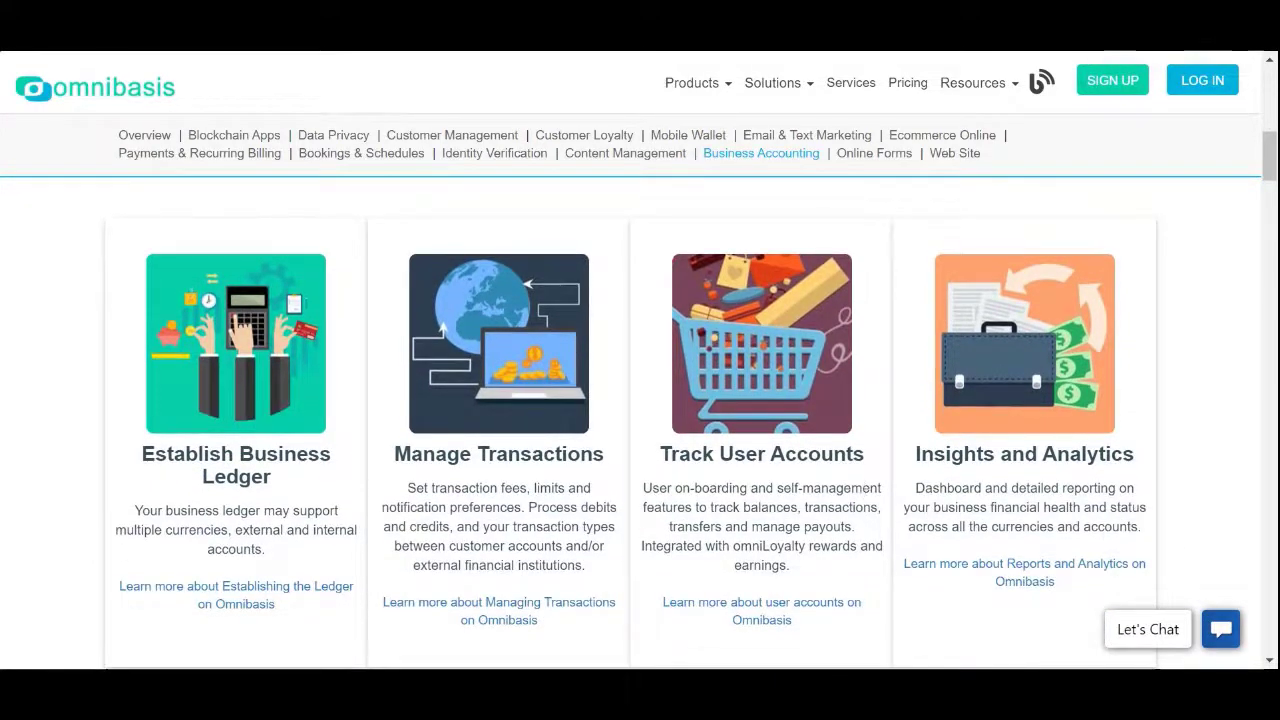
scroll(857, 486, "down", 3)
scroll(857, 486, "down", 2)
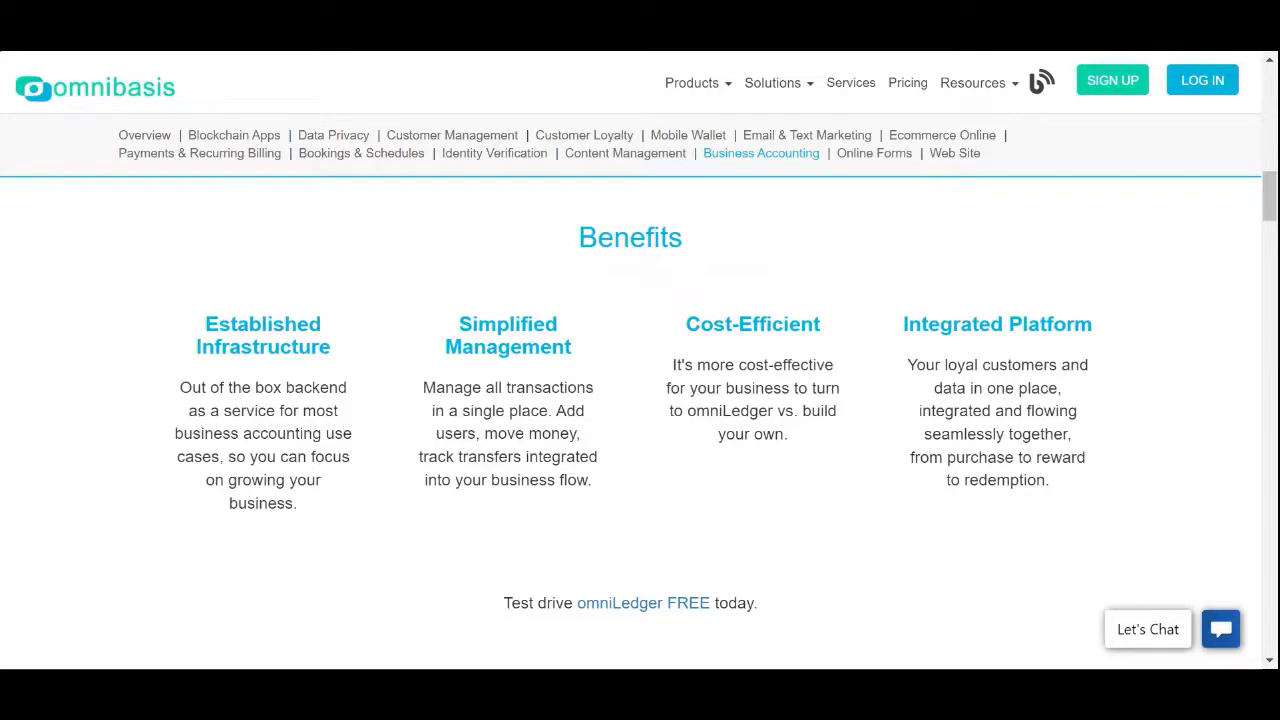
scroll(857, 486, "down", 1)
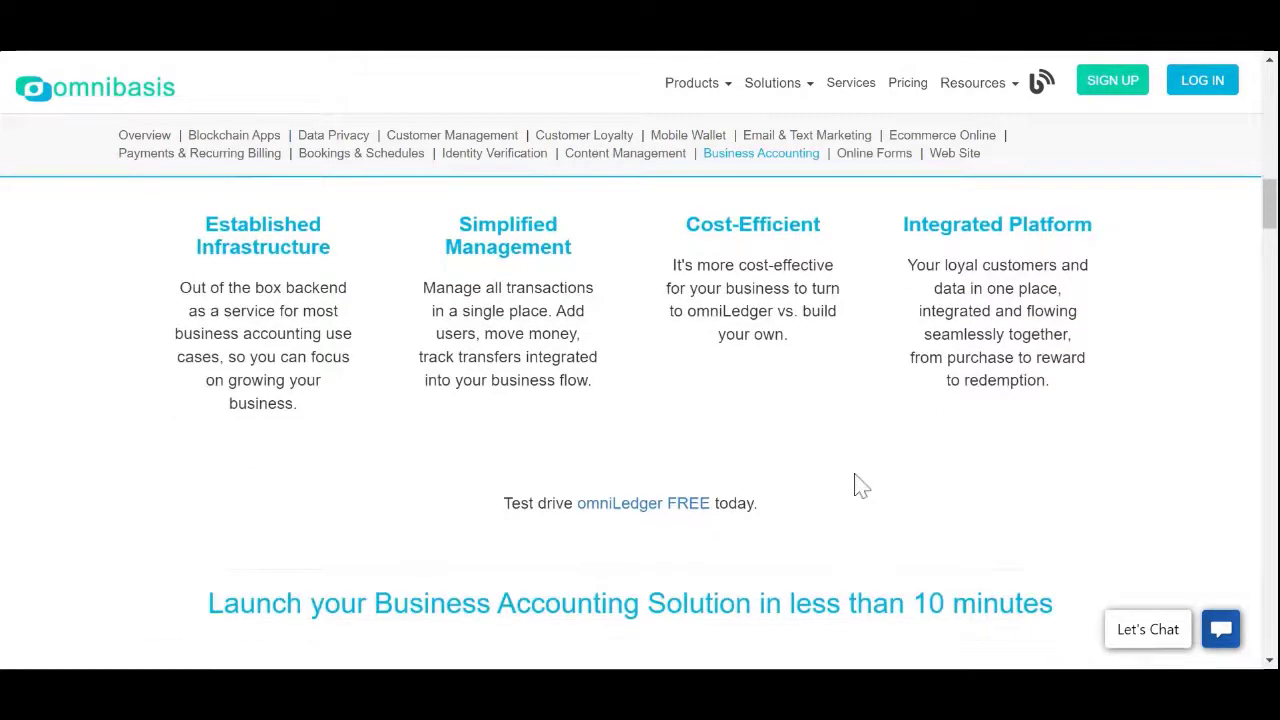
scroll(857, 486, "up", 4)
scroll(857, 486, "up", 8)
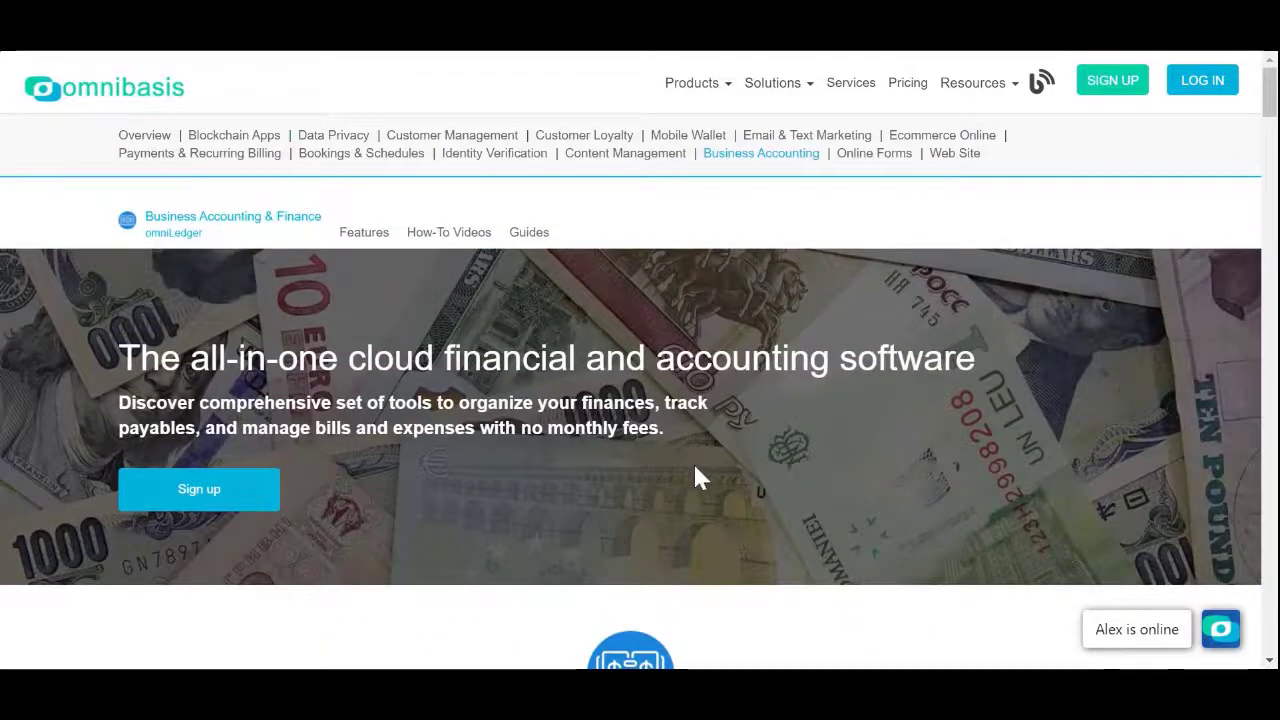
- Open omniLedger's Features page and read through the sections from double-entry accounting to inventory tracking
left_click(352, 236)
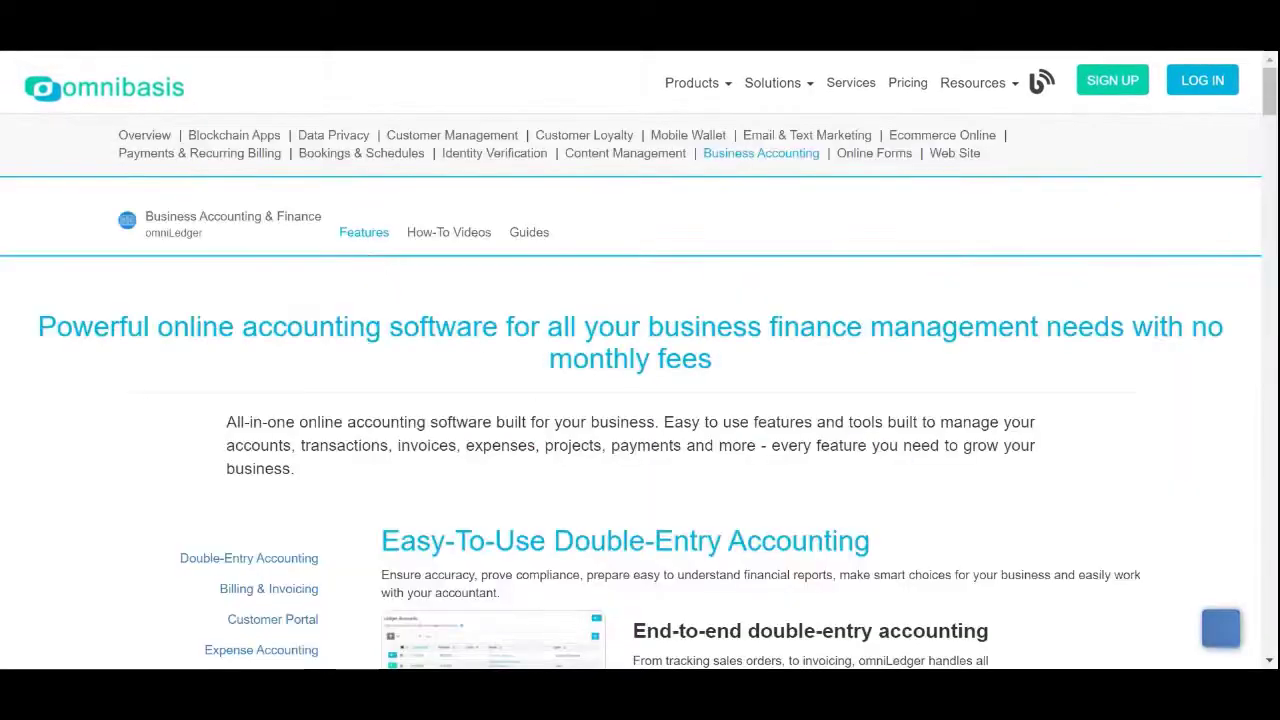
scroll(512, 400, "down", 1)
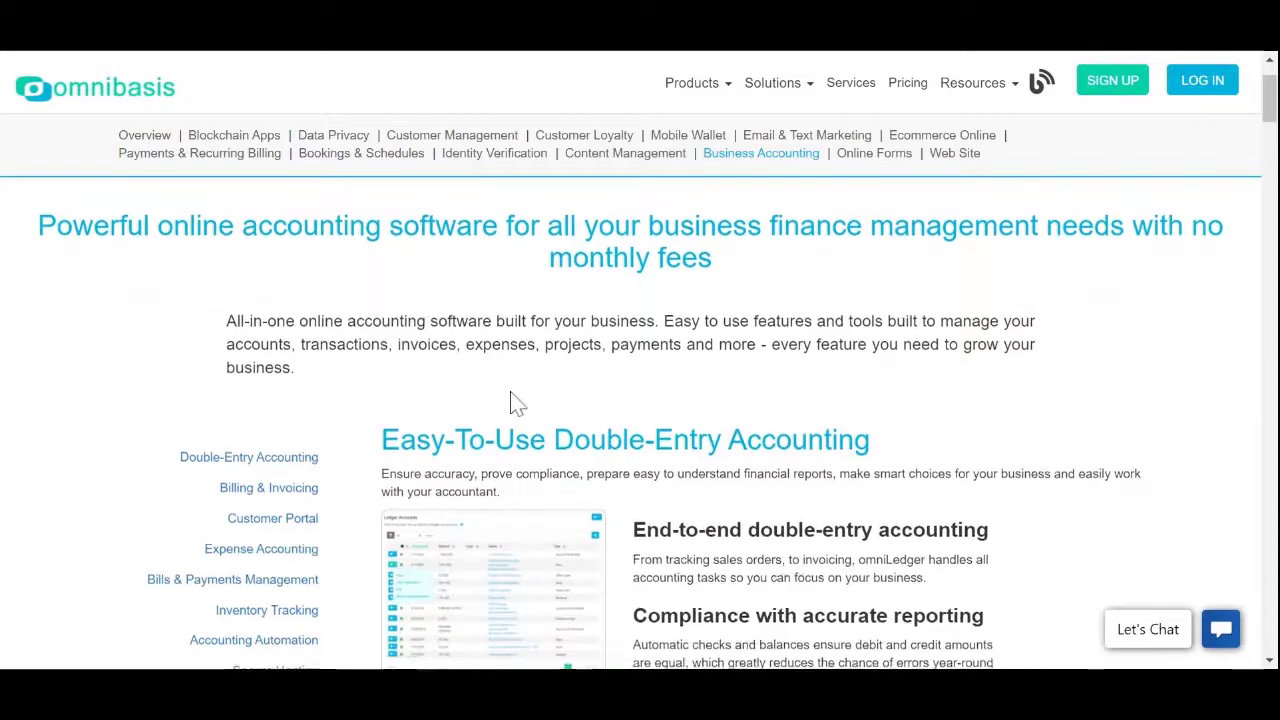
scroll(512, 400, "down", 1)
scroll(512, 400, "down", 1)
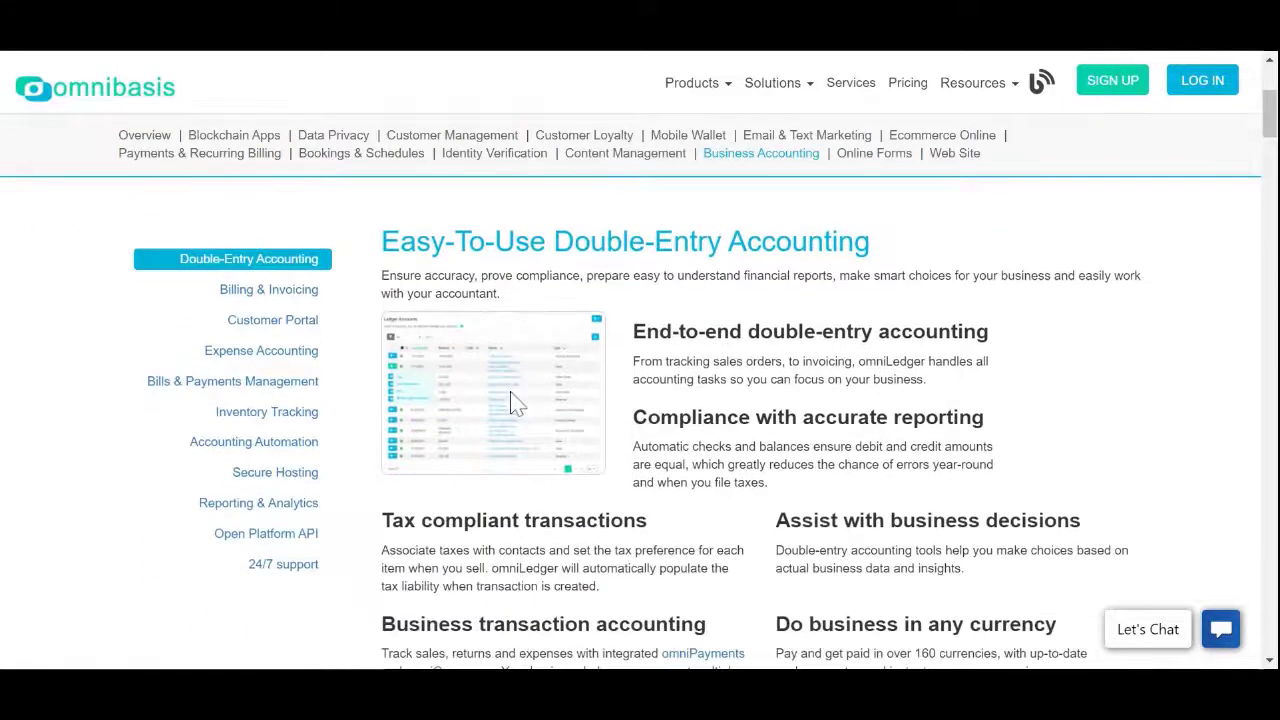
scroll(512, 400, "down", 6)
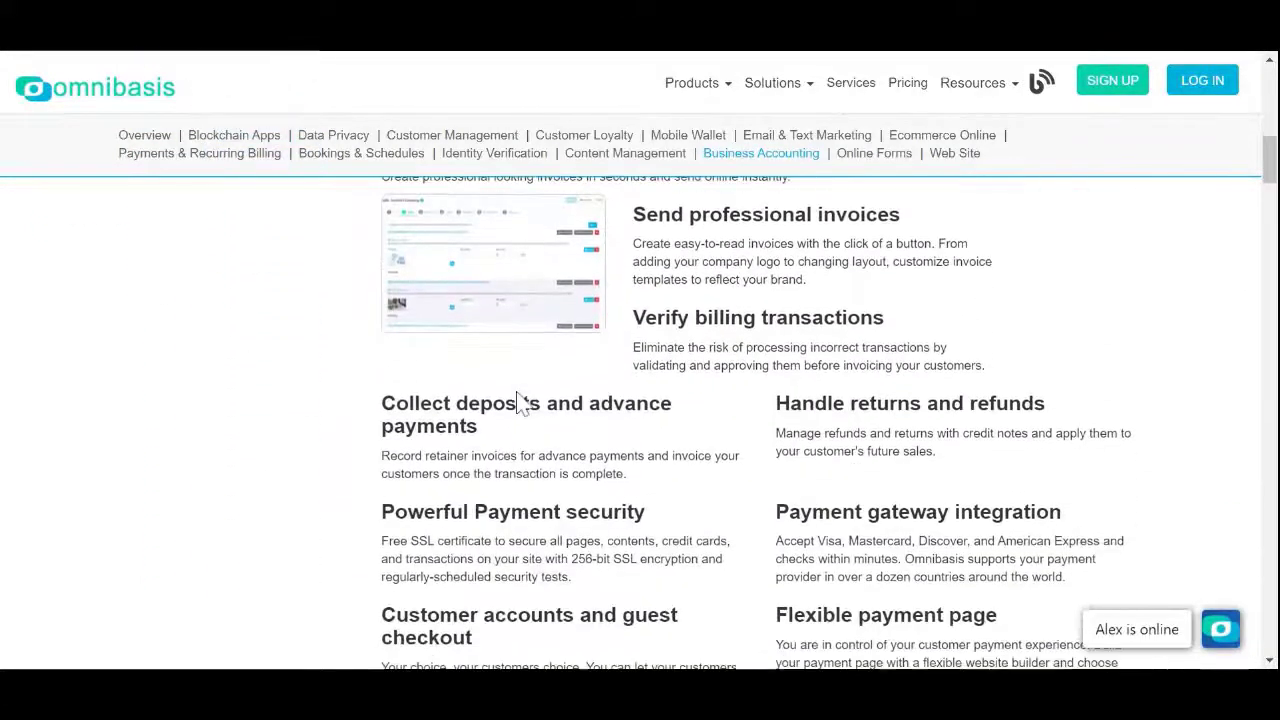
scroll(518, 401, "down", 6)
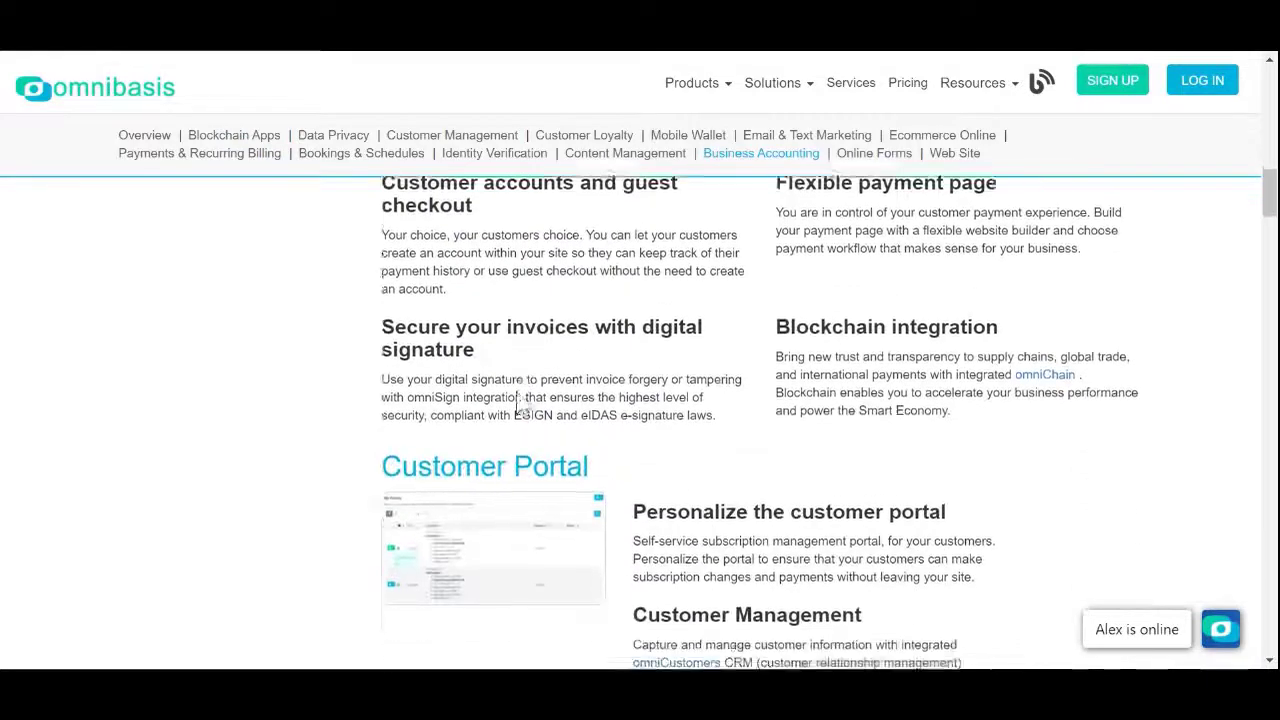
scroll(518, 401, "down", 7)
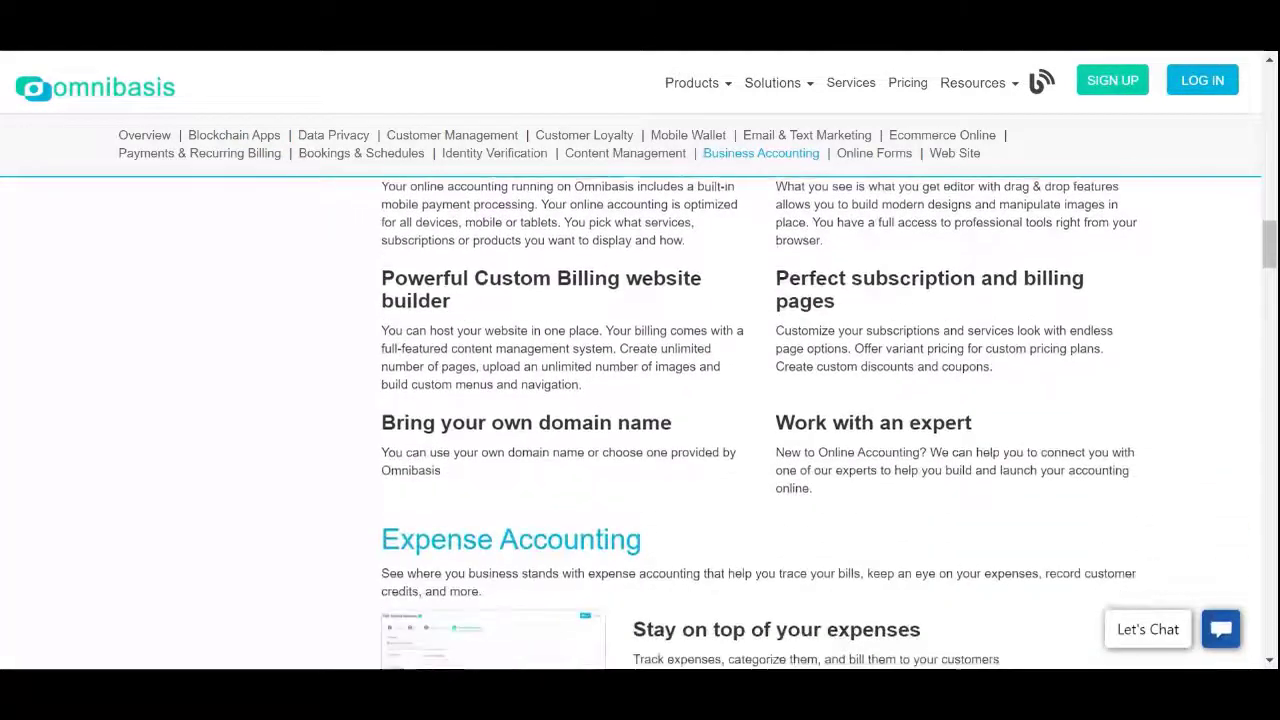
scroll(553, 390, "down", 4)
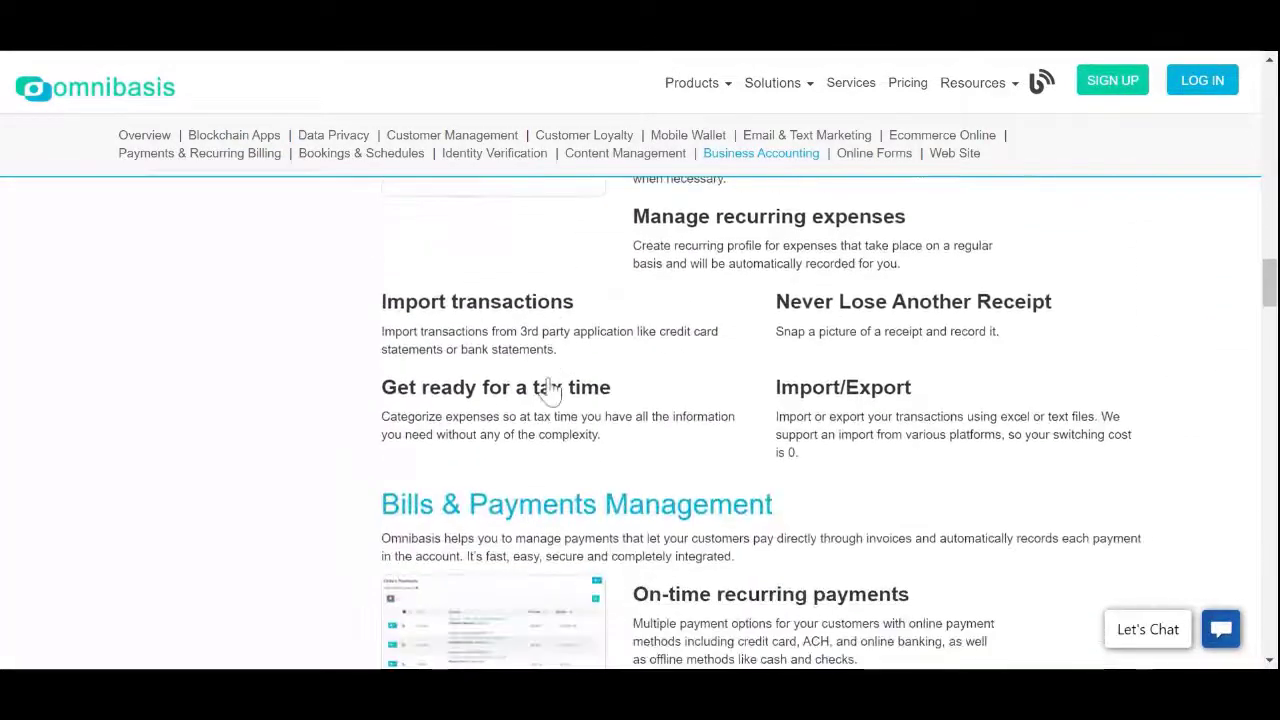
scroll(553, 390, "down", 4)
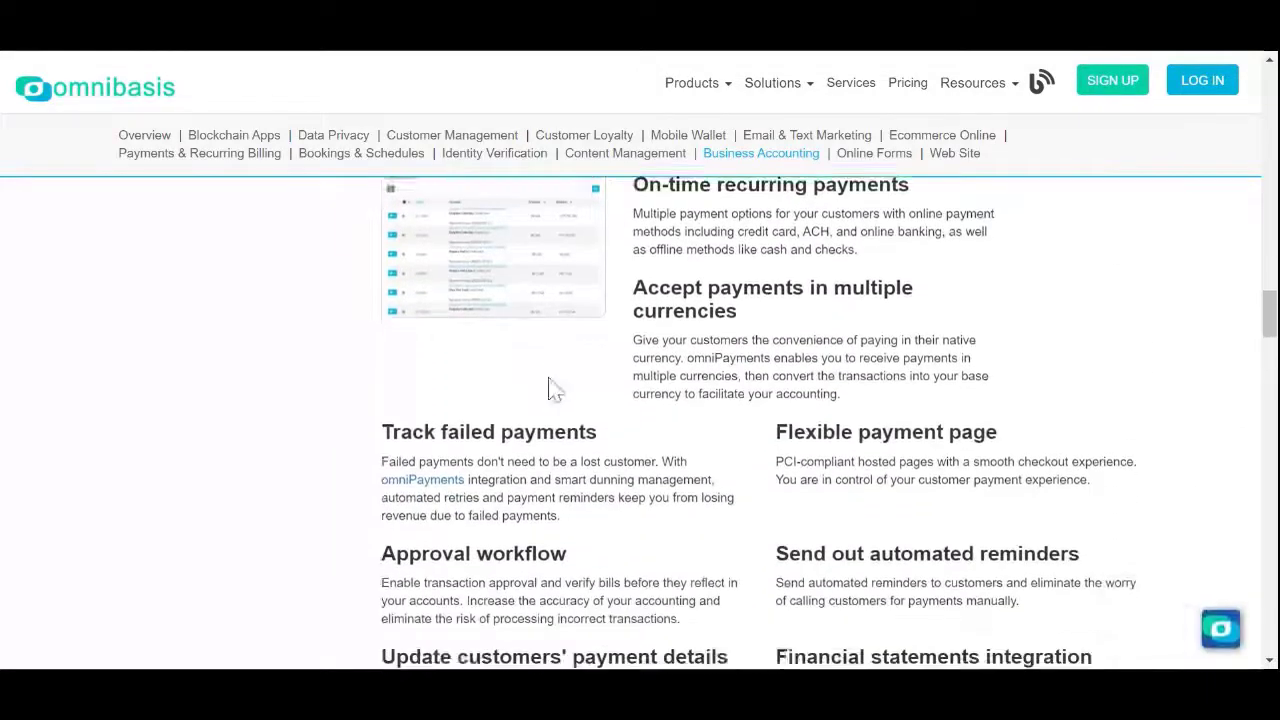
scroll(553, 390, "down", 5)
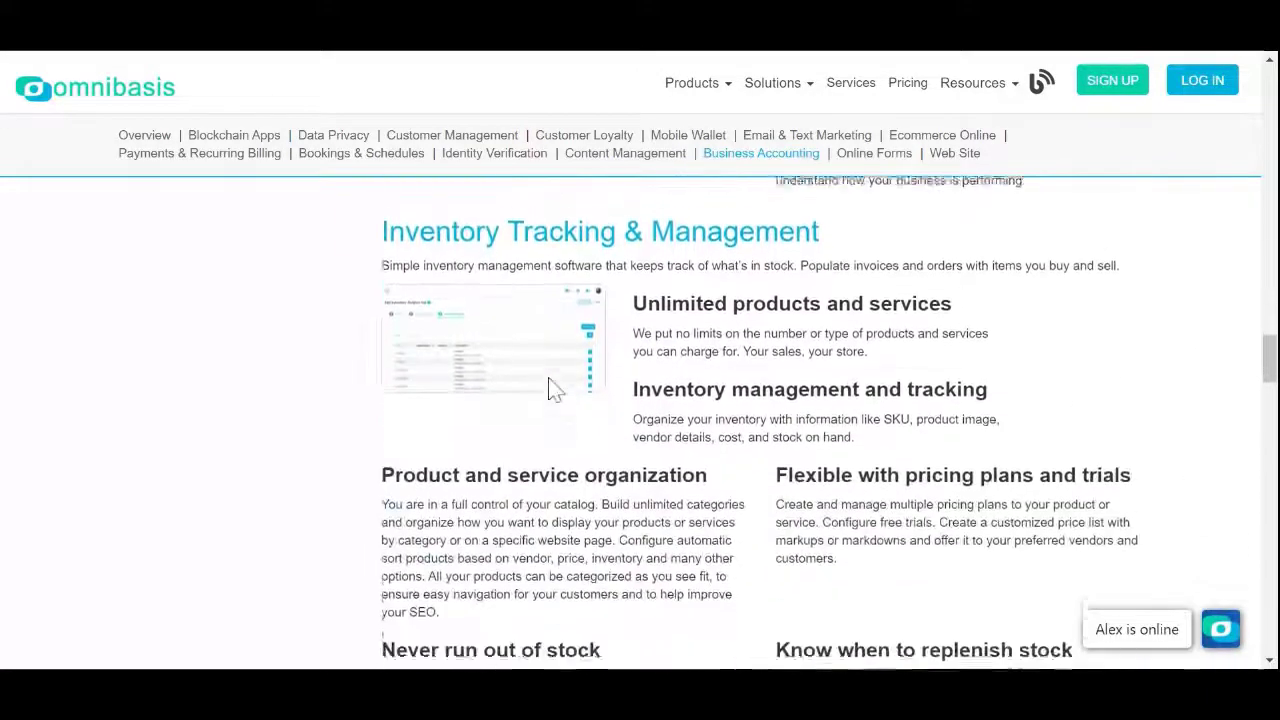
scroll(553, 390, "down", 5)
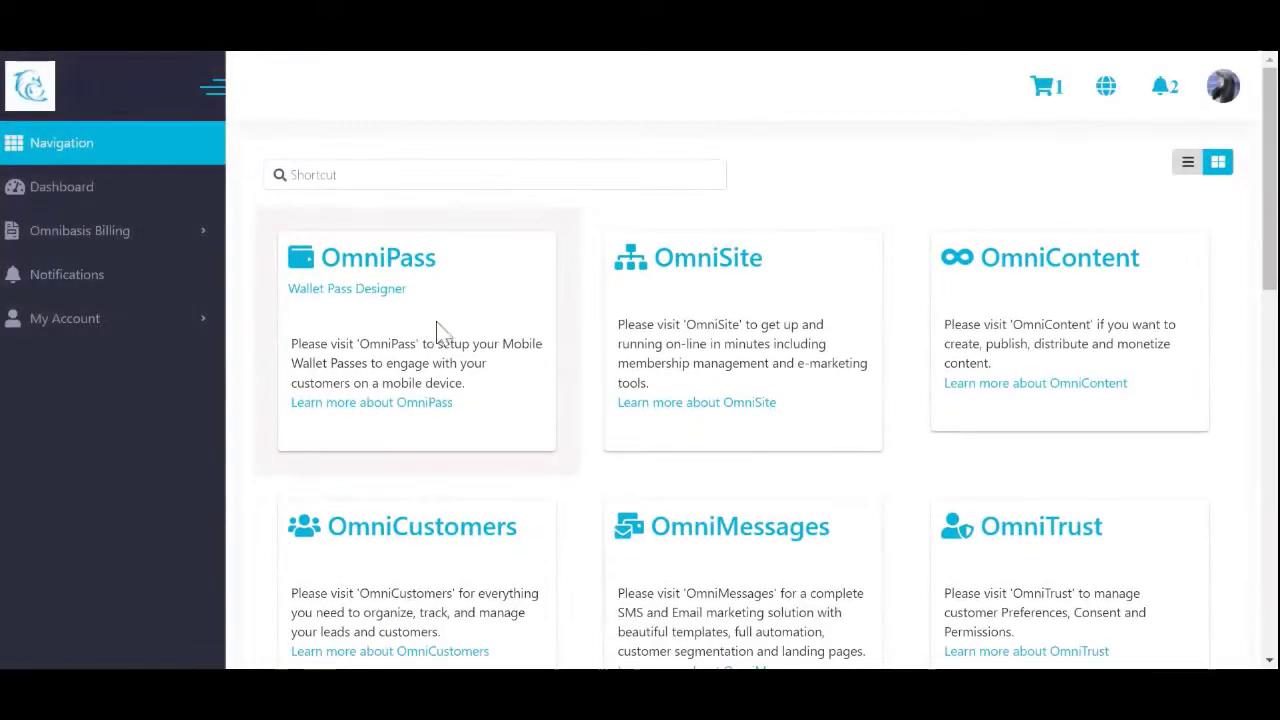
- Open the OmniLedger application from the Omnibasis portal and go to its Currencies list
scroll(634, 503, "down", 4)
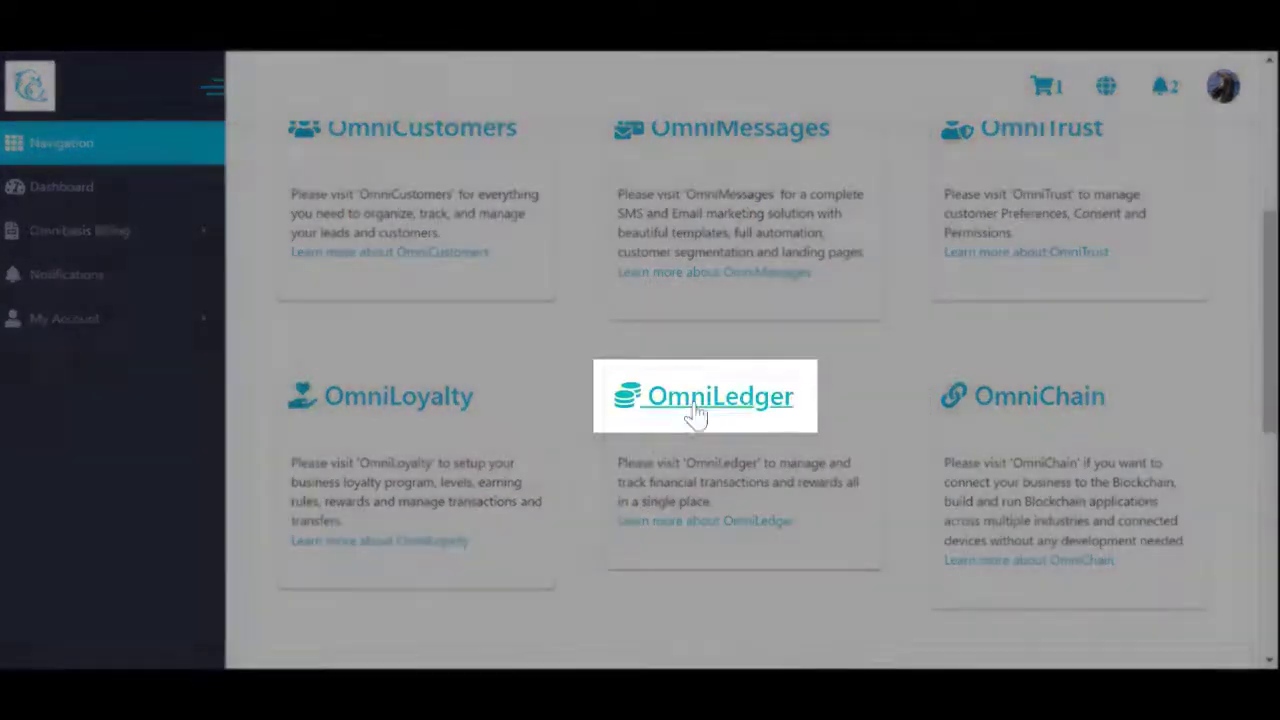
left_click(692, 408)
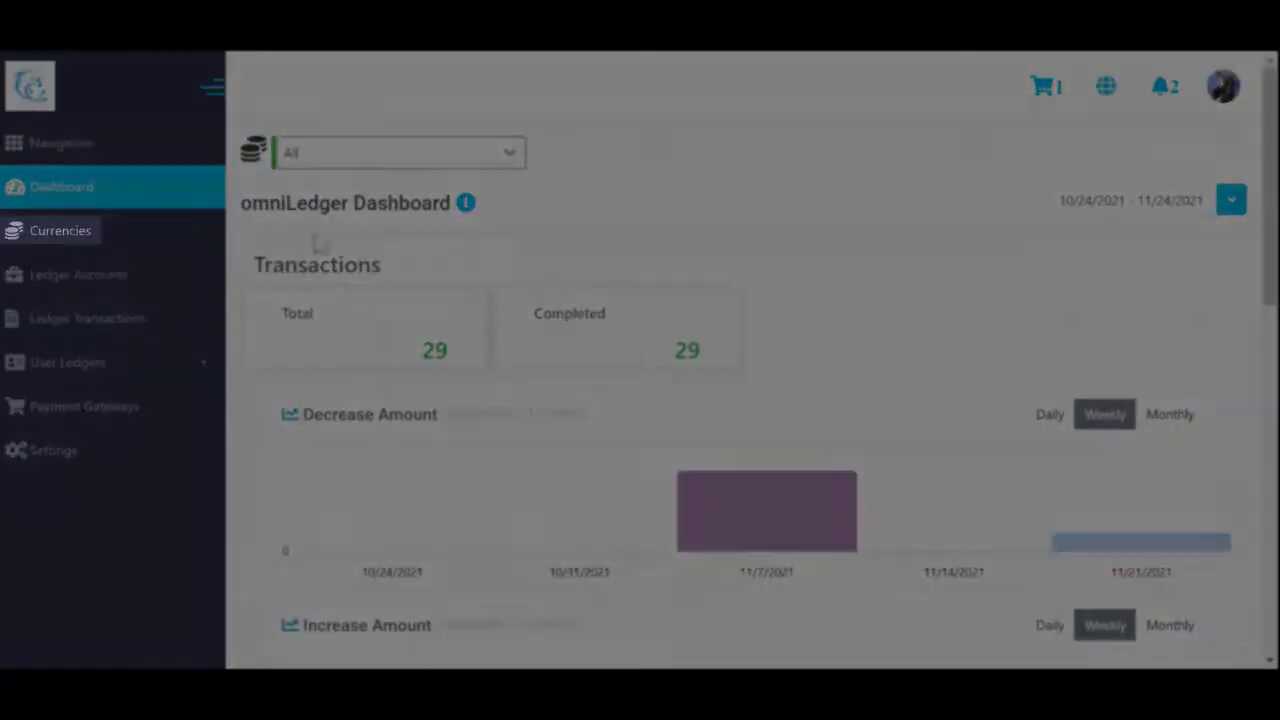
left_click(80, 232)
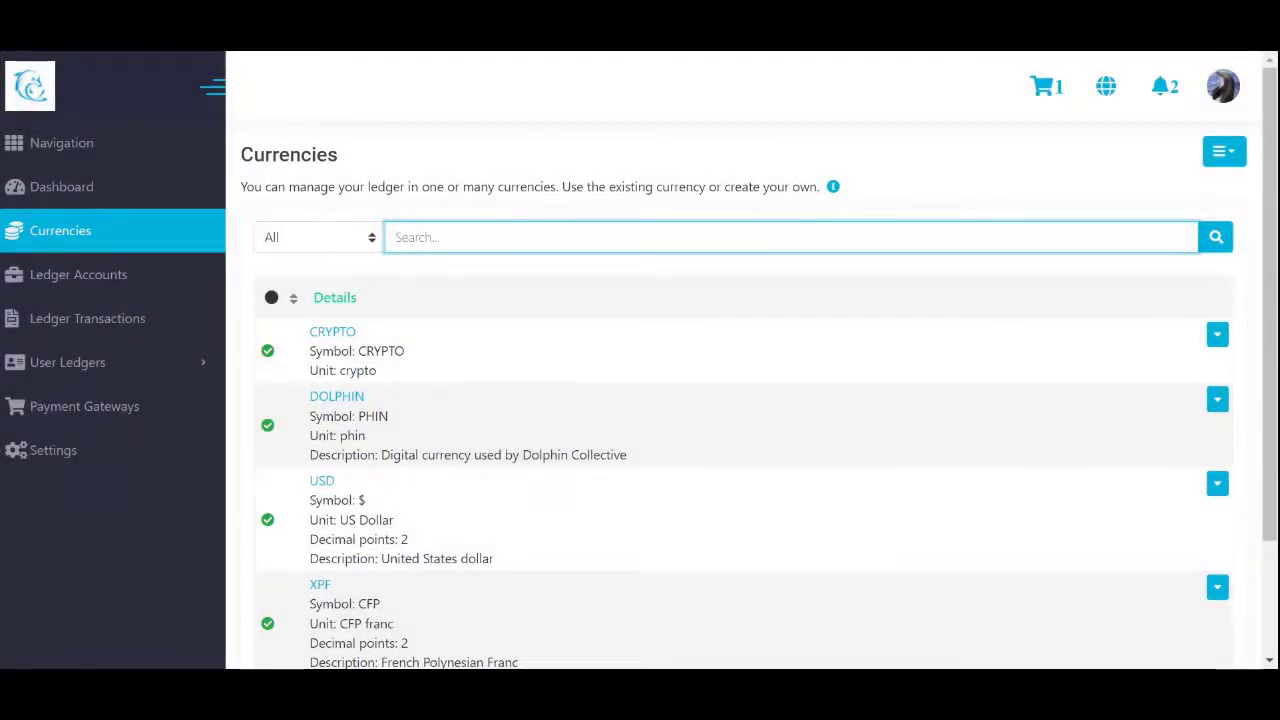
- Check the option for creating a currency, and inspect the settings of the USD and DOLPHIN currencies without changing them
left_click(1238, 157)
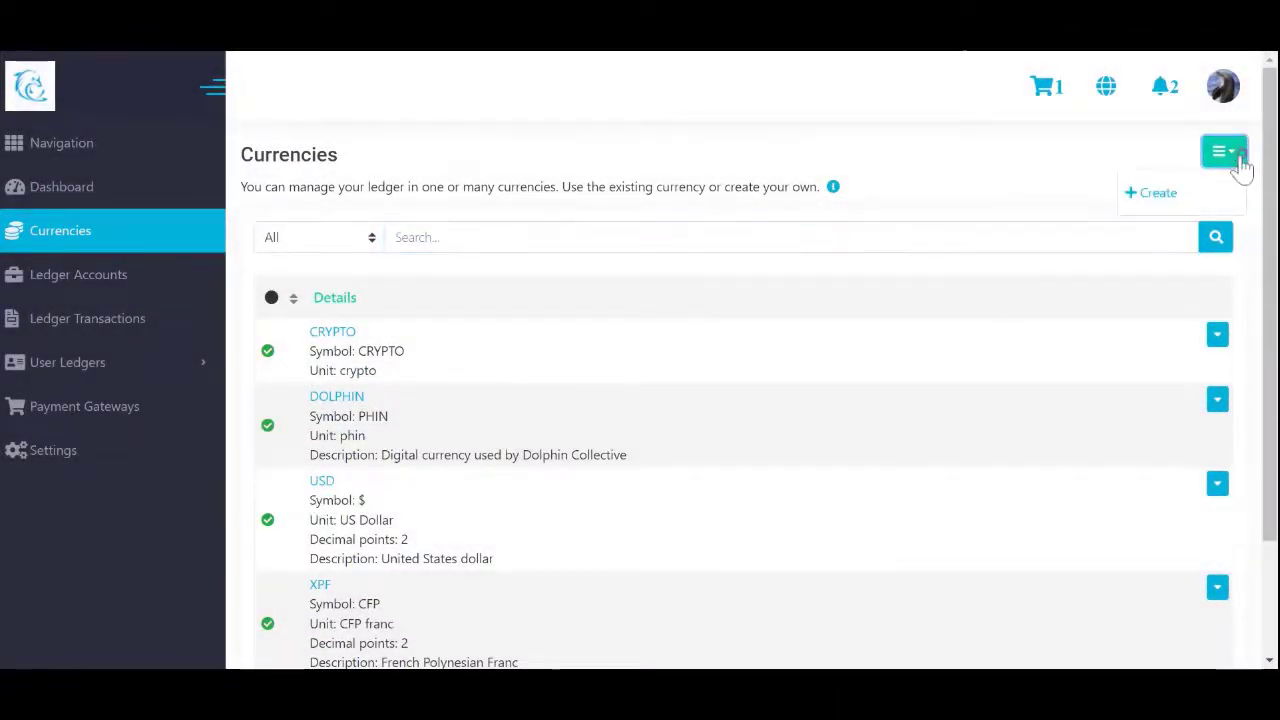
left_click(322, 483)
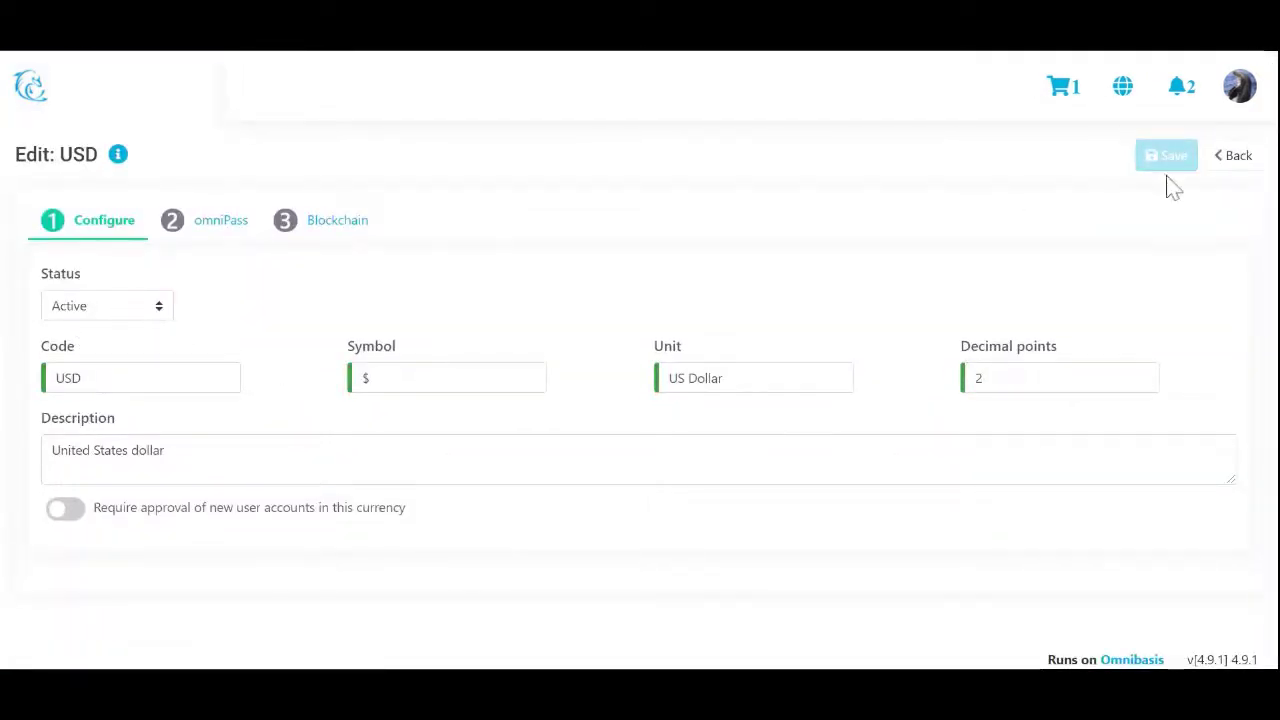
left_click(1236, 158)
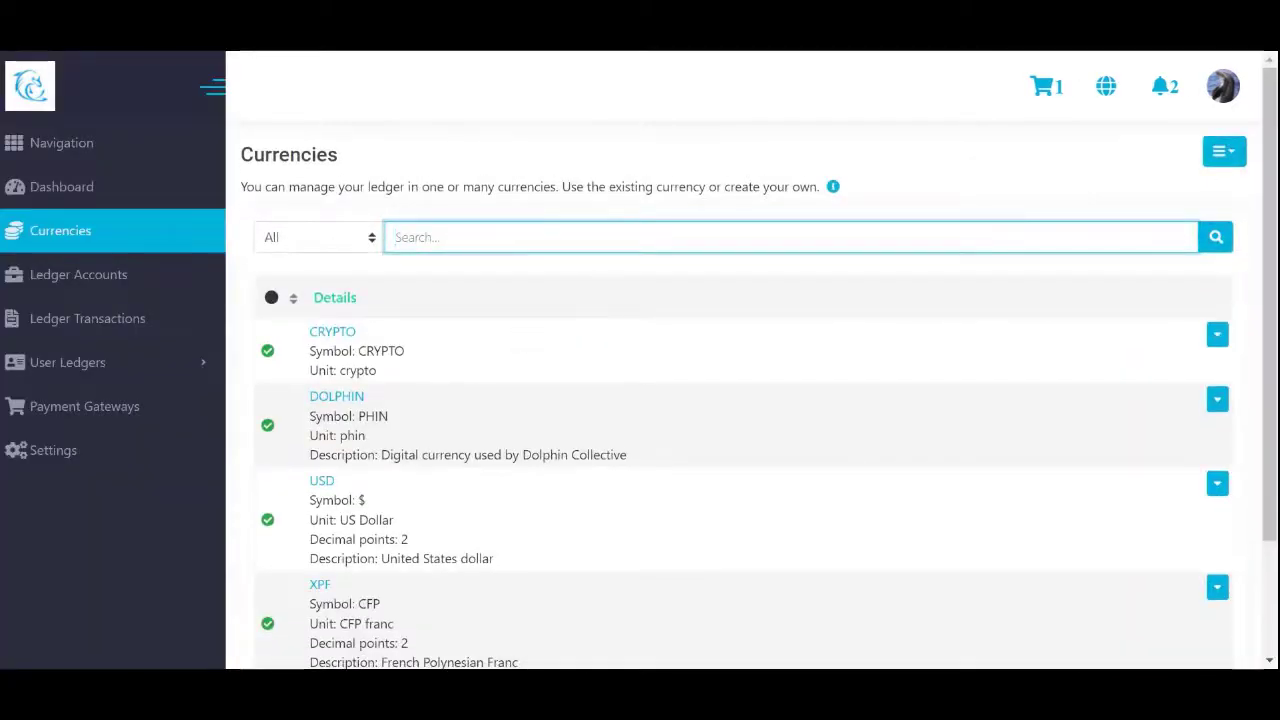
left_click(338, 397)
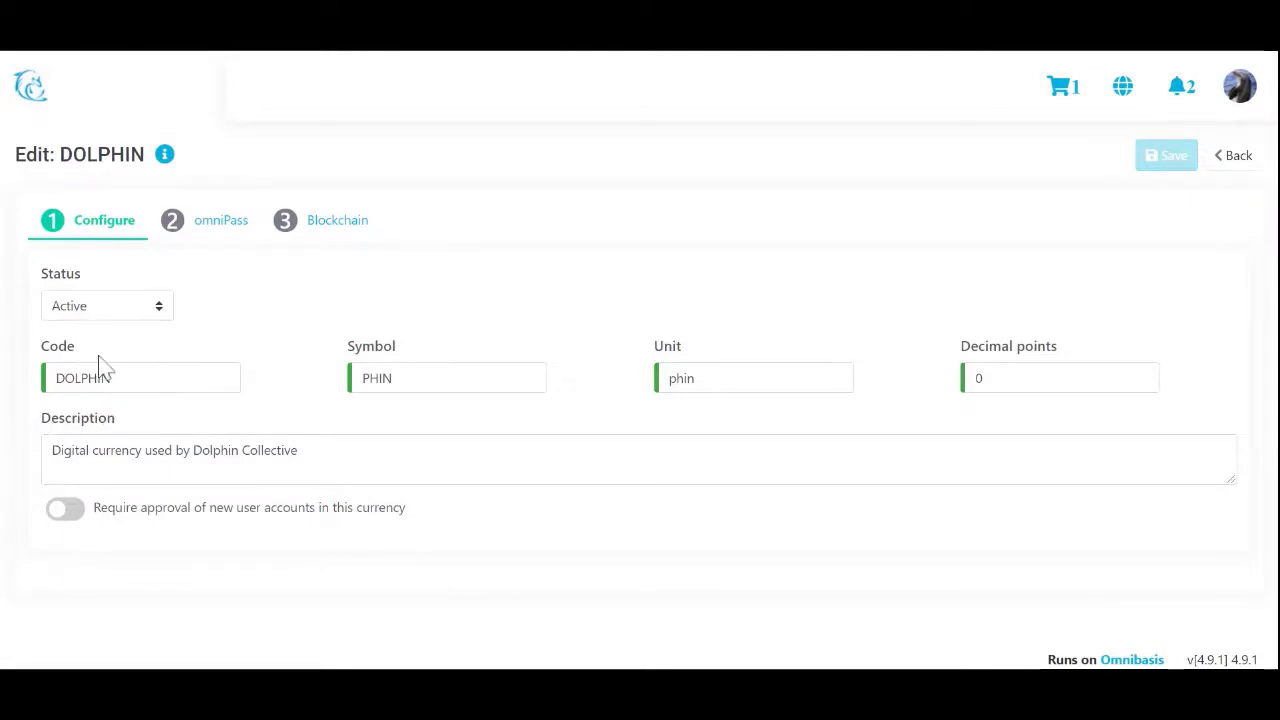
left_click(1230, 157)
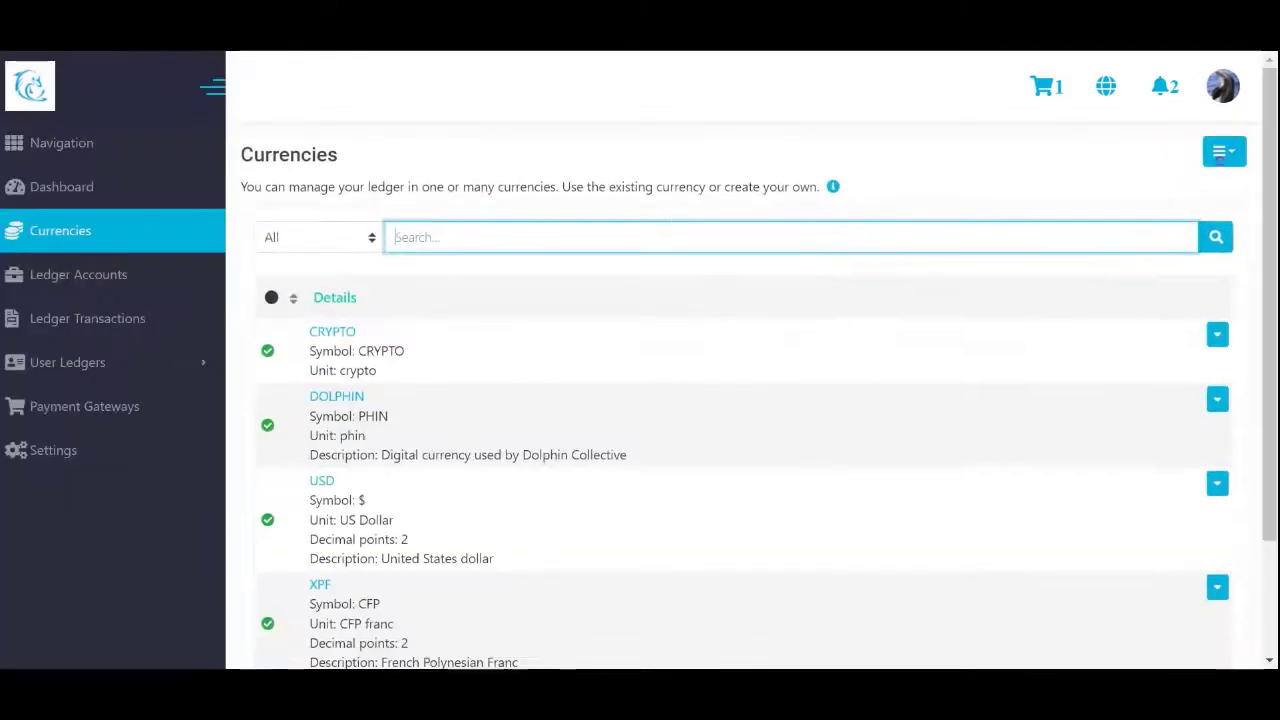
- Open the Ledger Accounts list and review the whole chart of accounts with balances, names and types
left_click(106, 288)
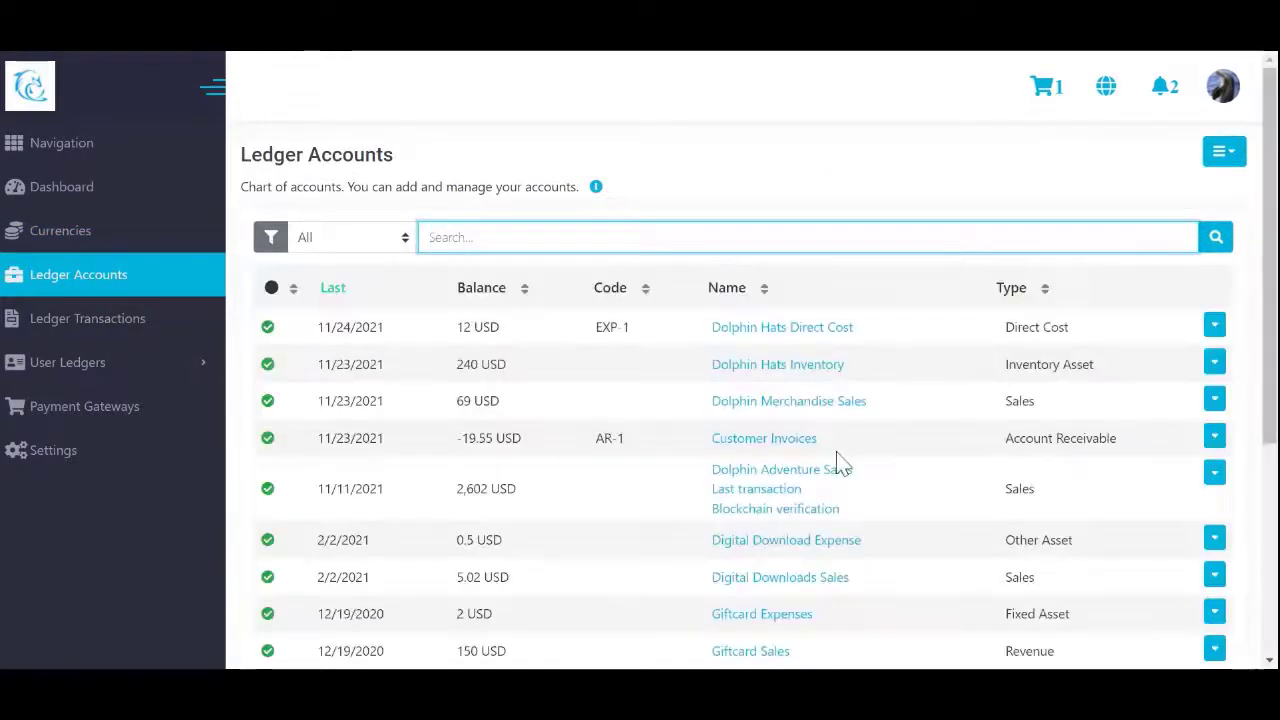
scroll(838, 465, "down", 3)
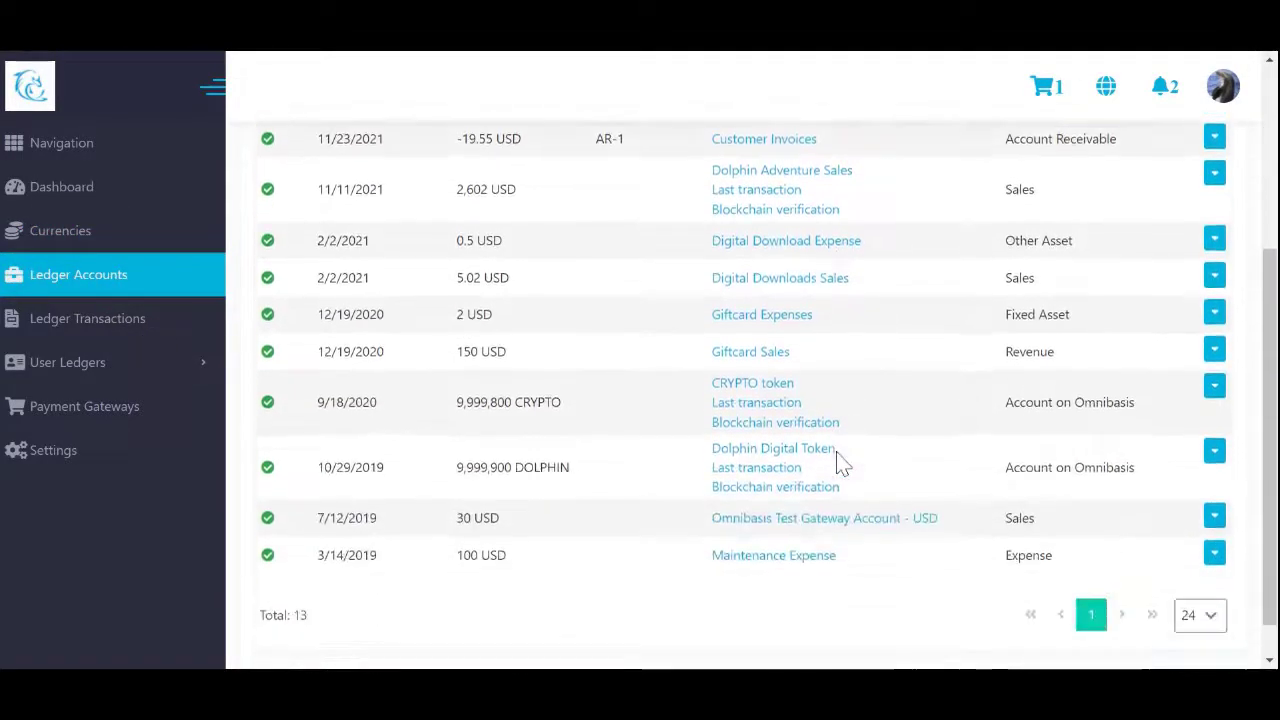
scroll(838, 465, "down", 1)
scroll(840, 464, "up", 2)
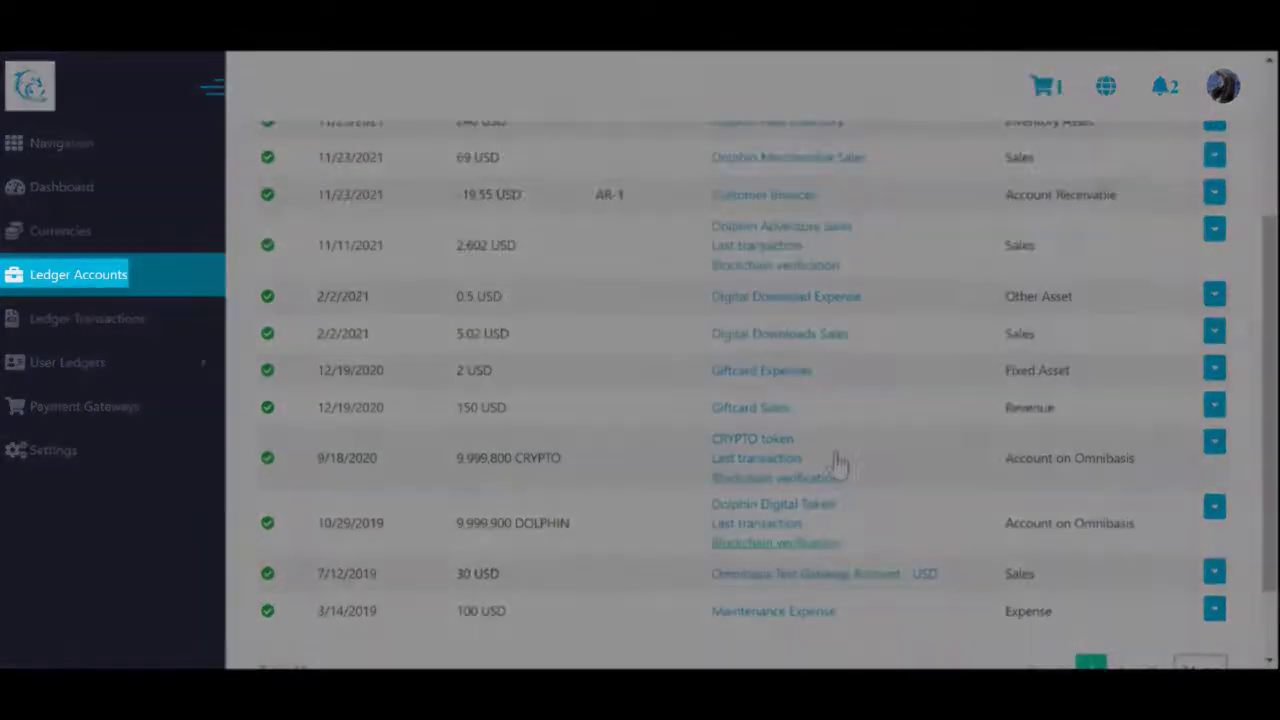
scroll(840, 464, "up", 1)
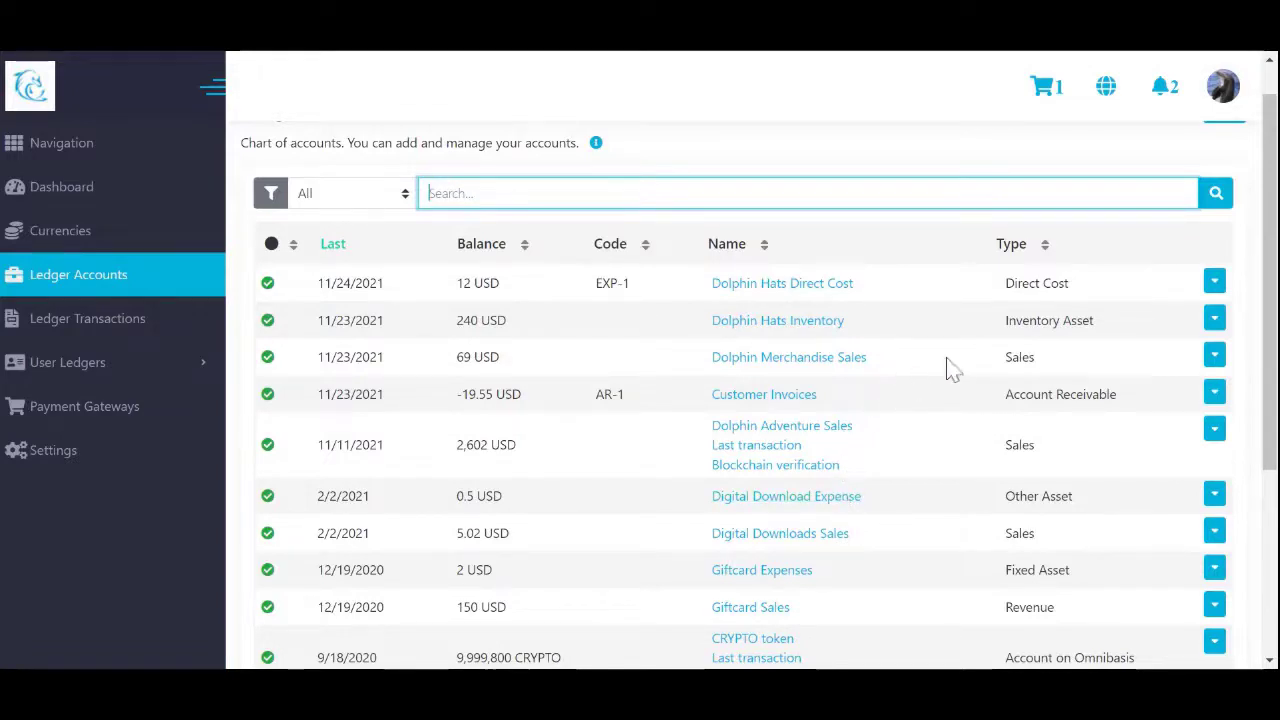
scroll(1229, 150, "up", 1)
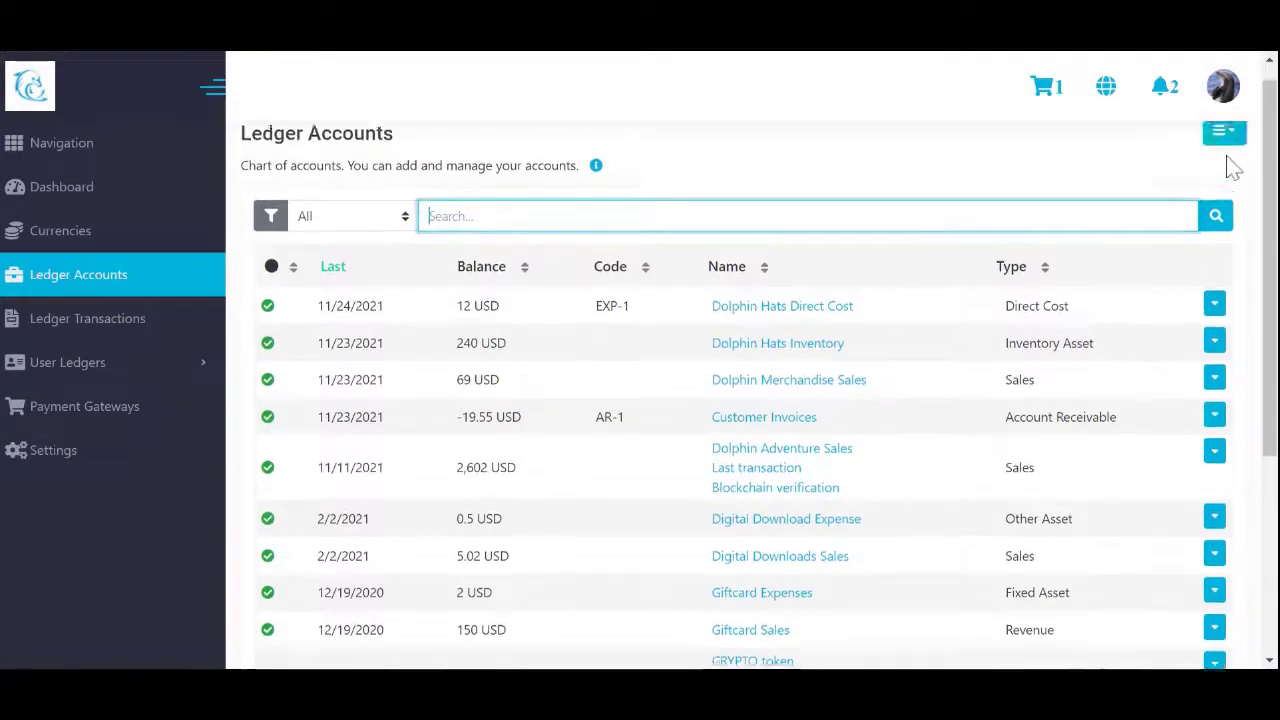
- Open the Dolphin Hats Direct Cost account for editing and turn on its "Sub-account of" option
left_click(1215, 328)
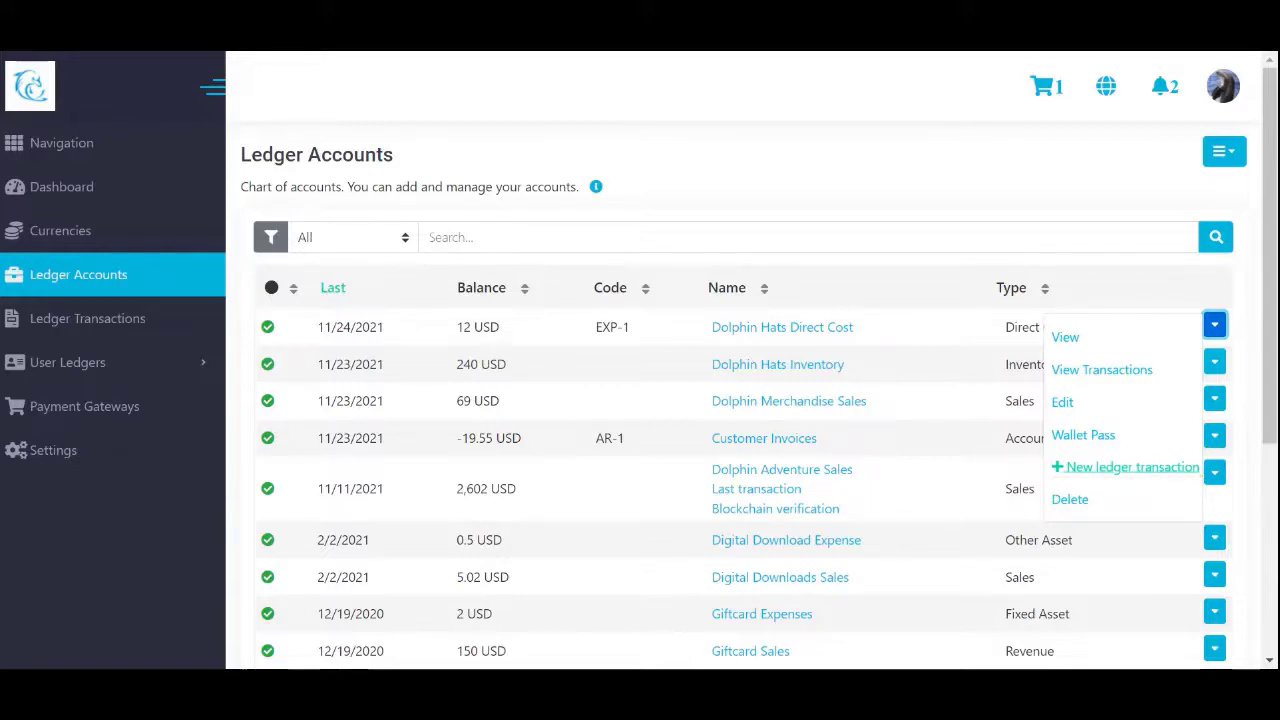
left_click(1222, 156)
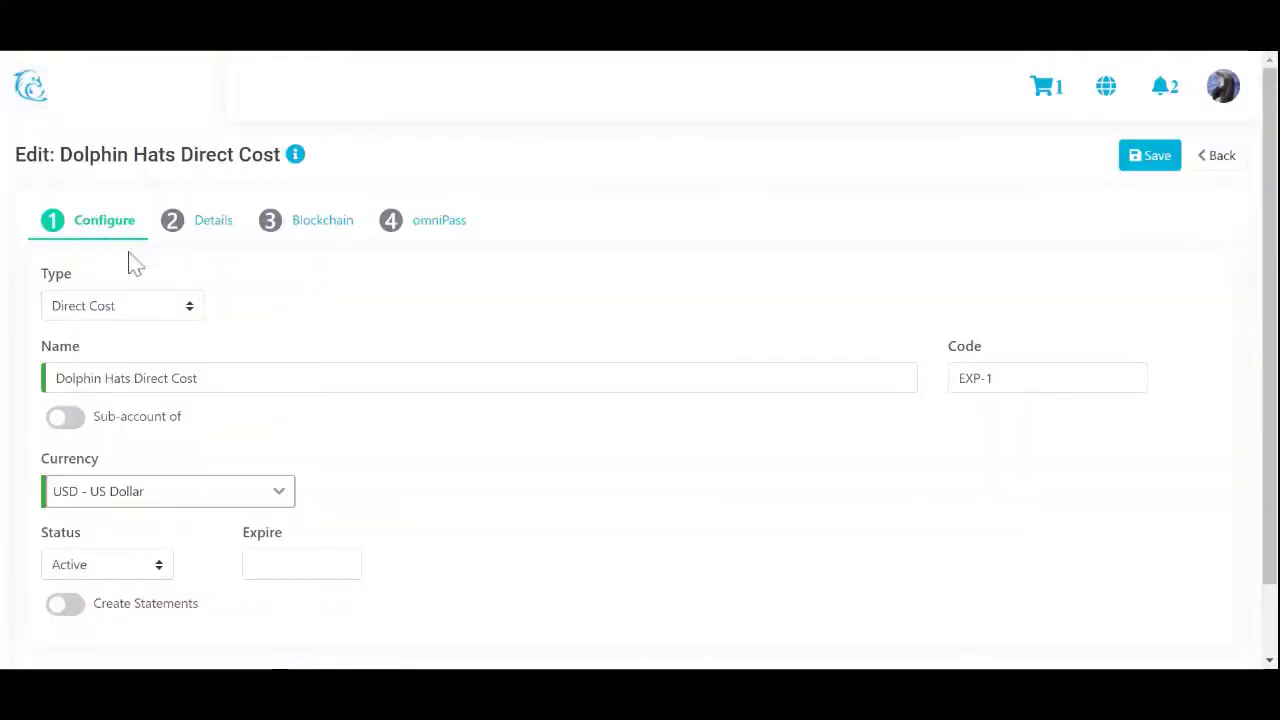
left_click(145, 305)
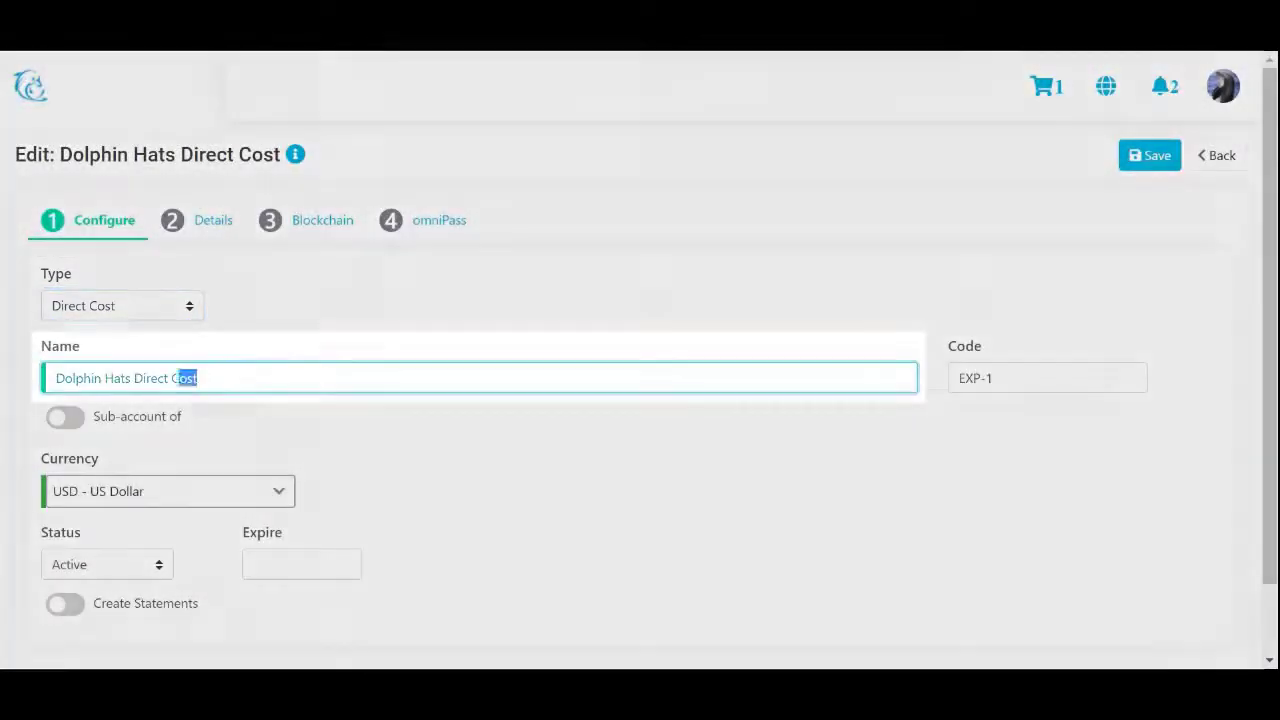
left_click_drag(173, 378, 51, 363)
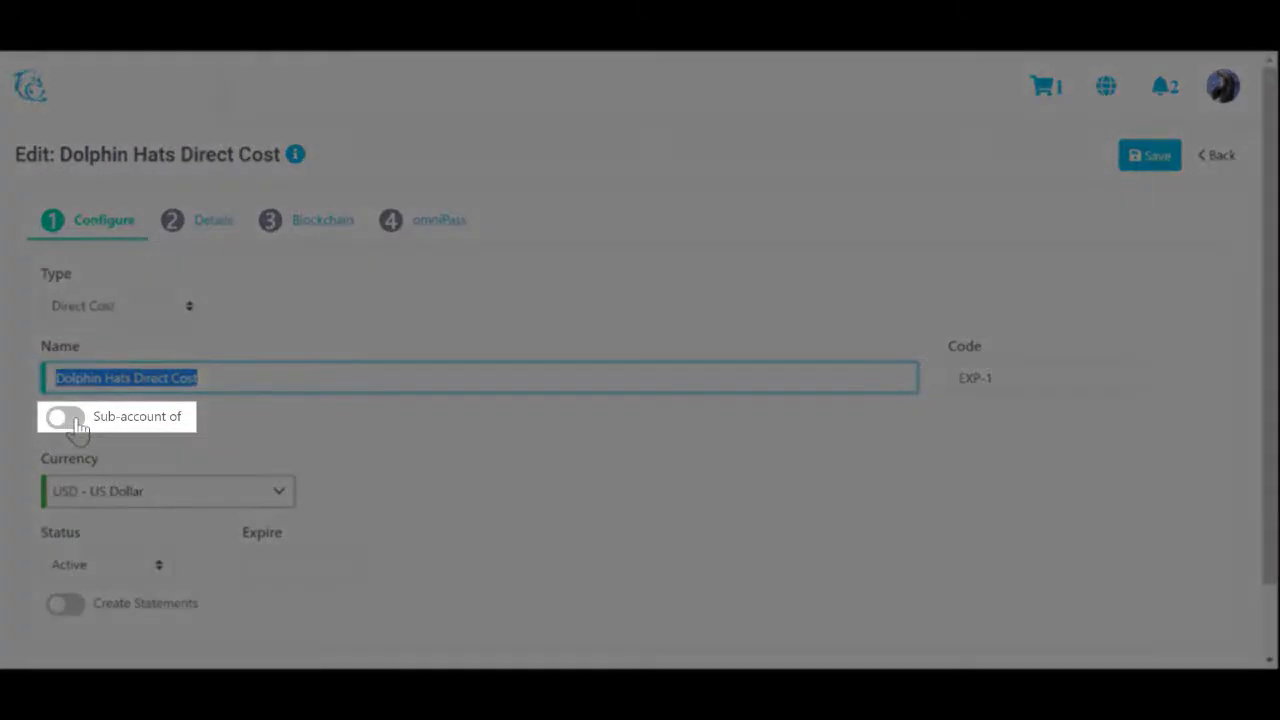
left_click(76, 420)
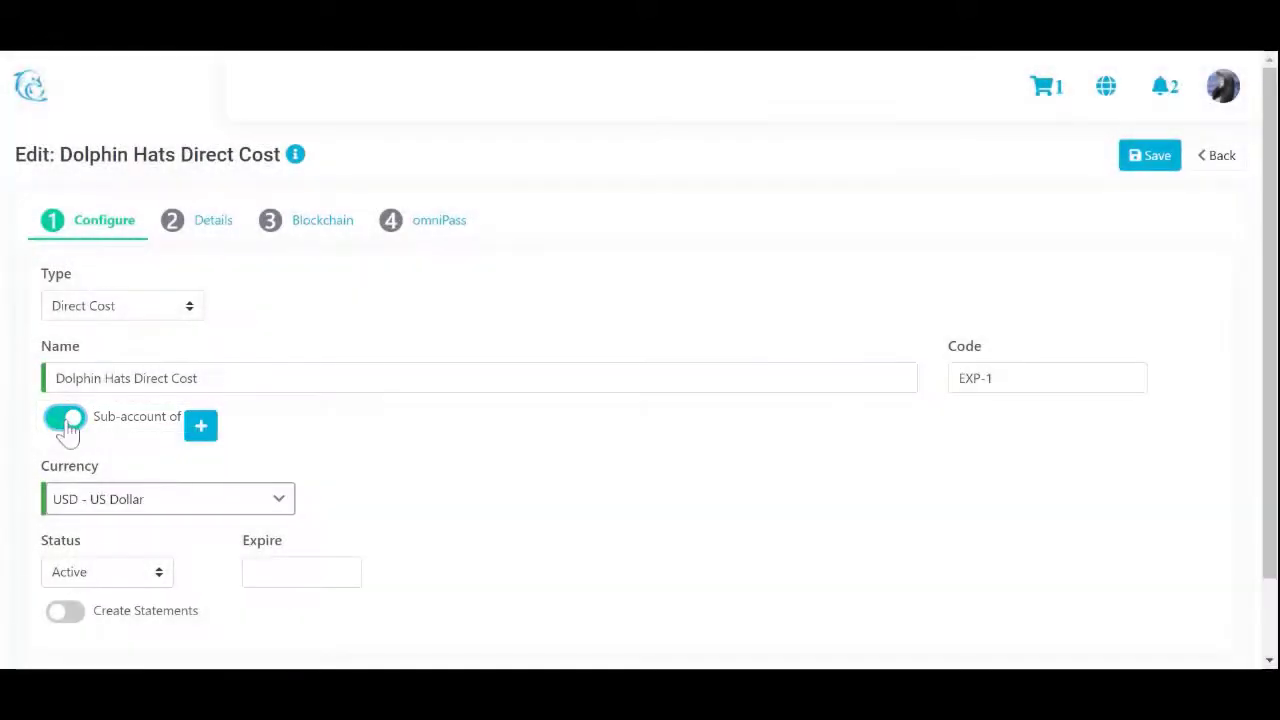
- Turn off the account's "Sub-account of" option and check its Currency and Create Statements settings, leaving both as they are
left_click(68, 425)
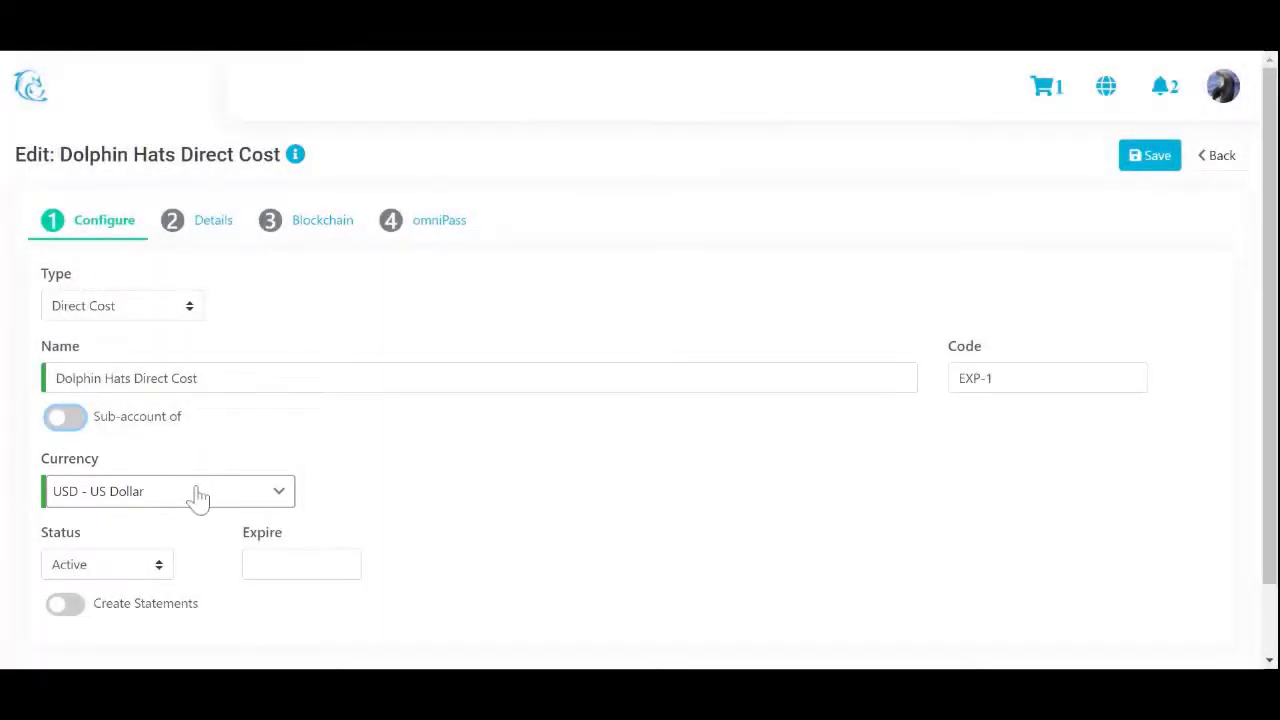
left_click(199, 497)
left_click(199, 497)
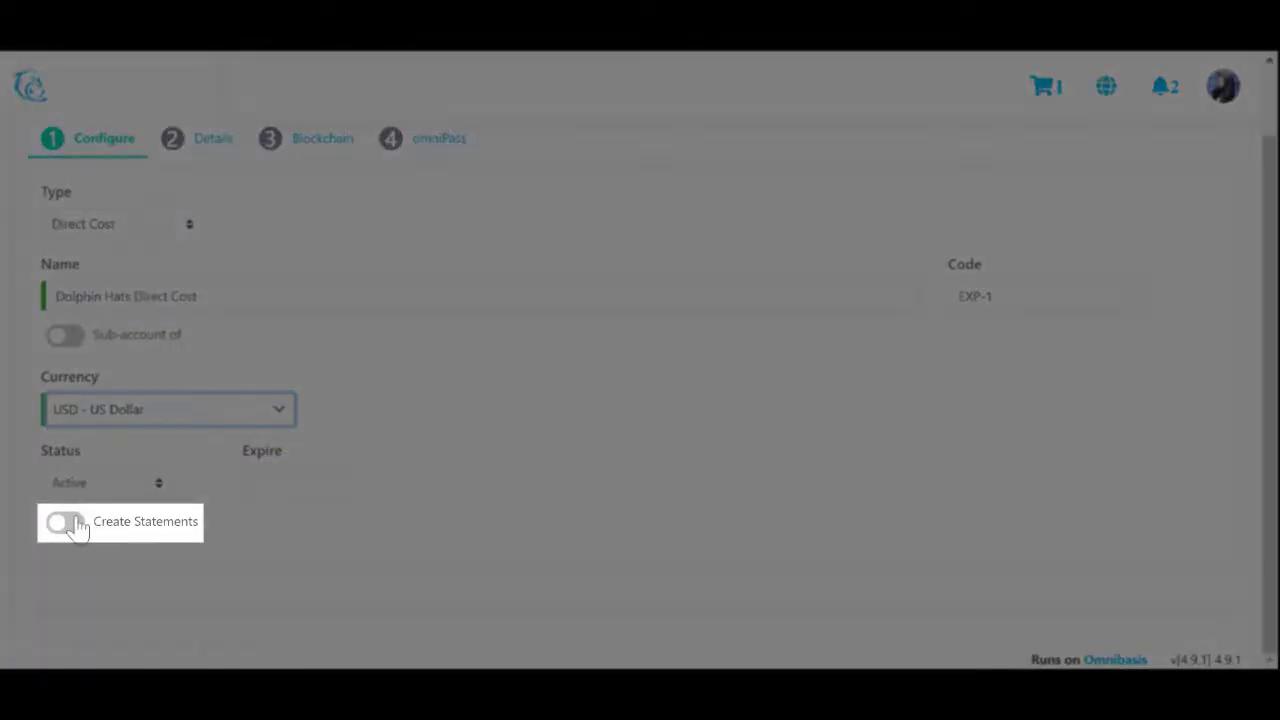
left_click(78, 527)
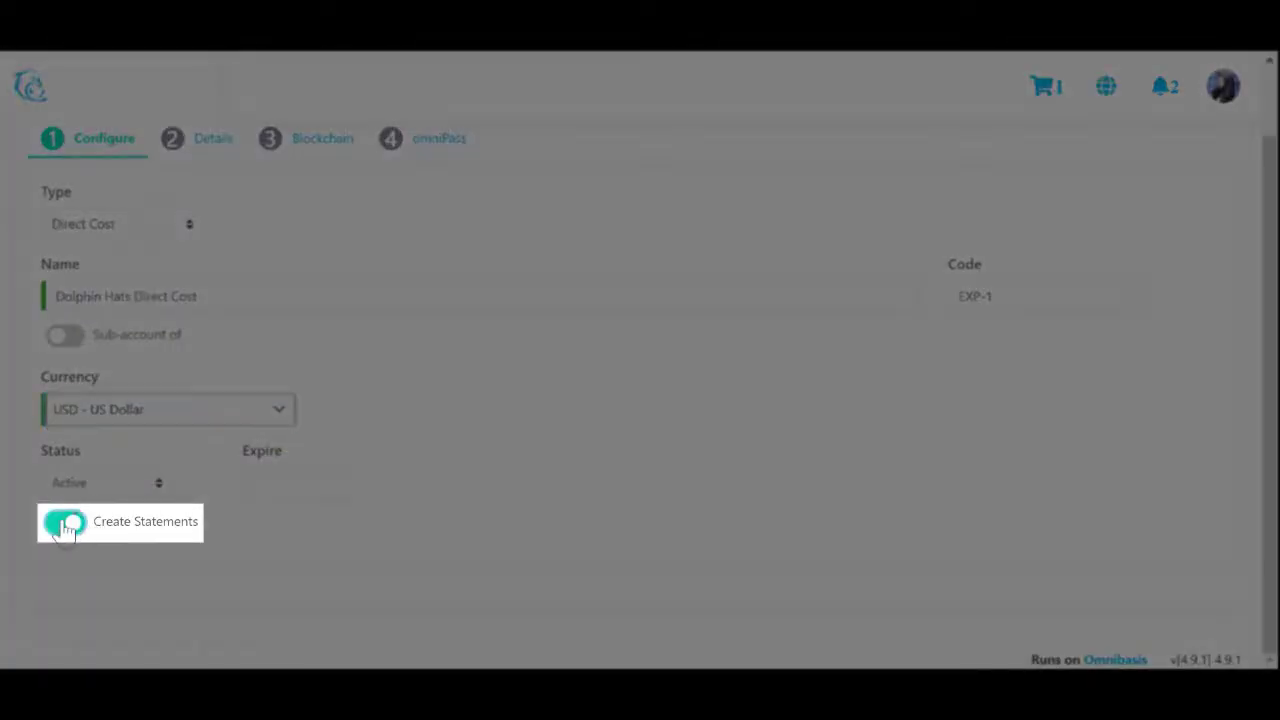
left_click(60, 526)
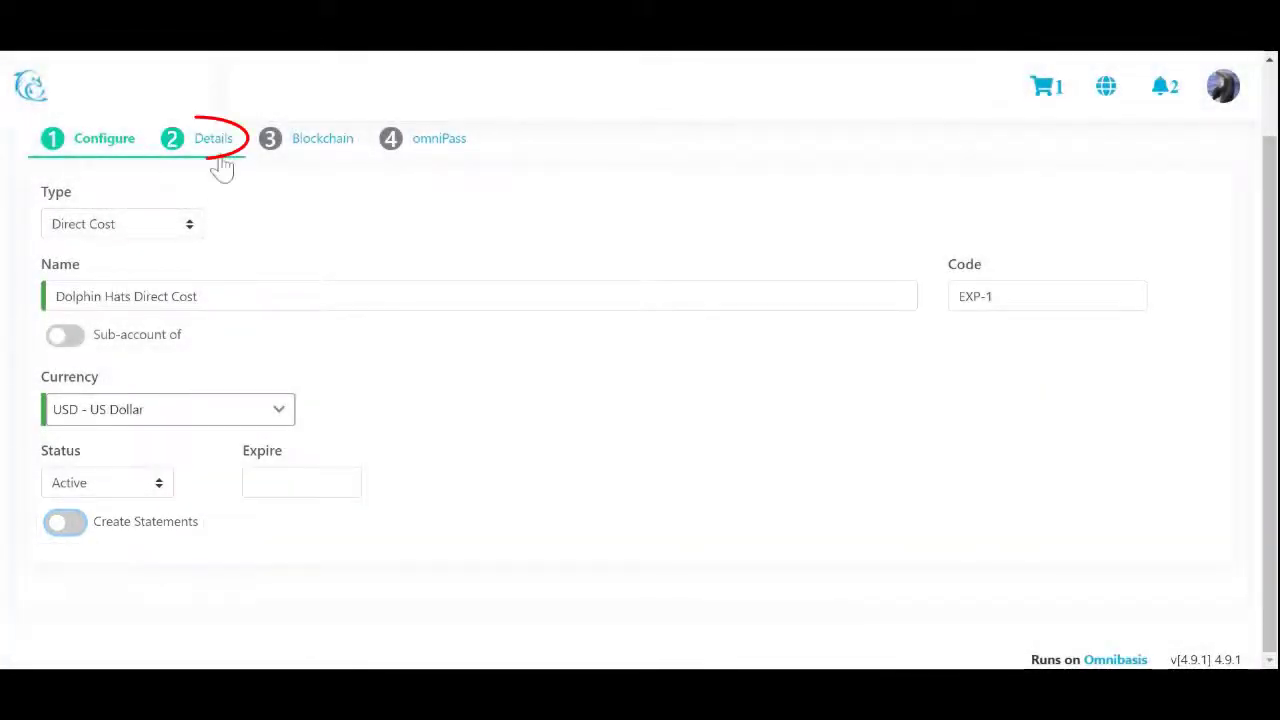
- Review the account's Details settings and try the option requiring approval of new transactions, leaving it turned off
left_click(220, 165)
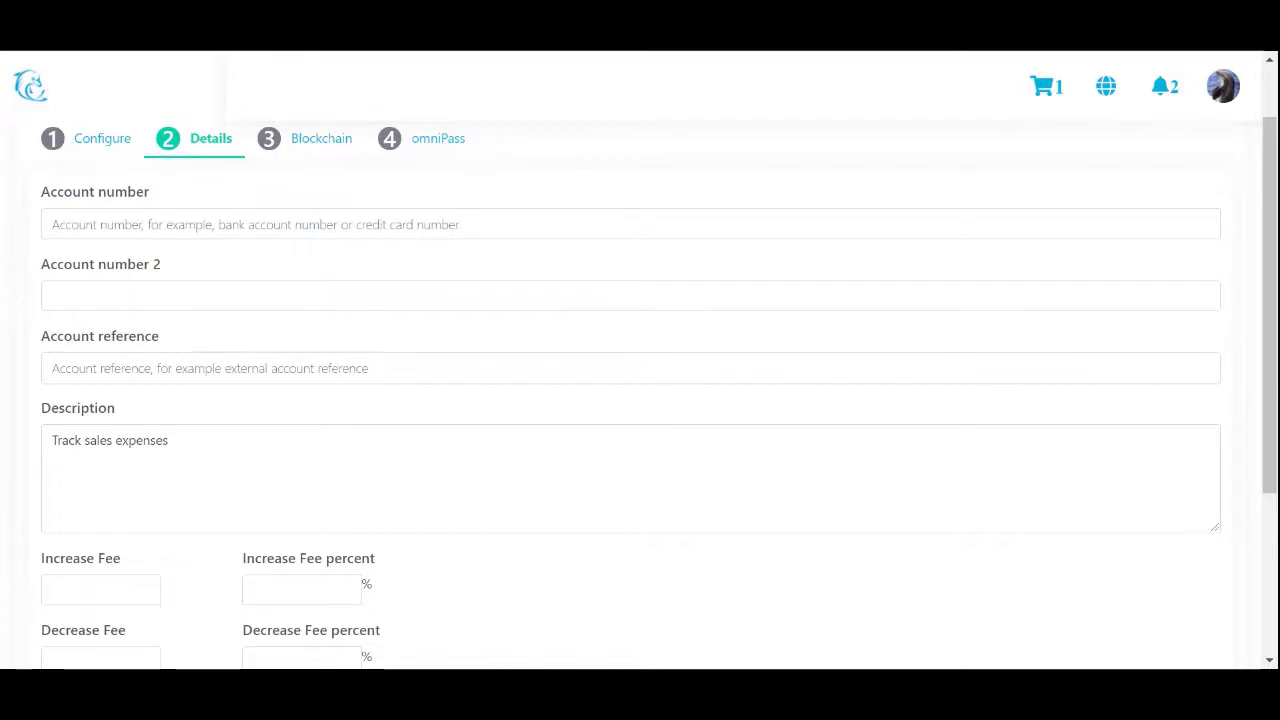
left_click_drag(170, 440, 26, 437)
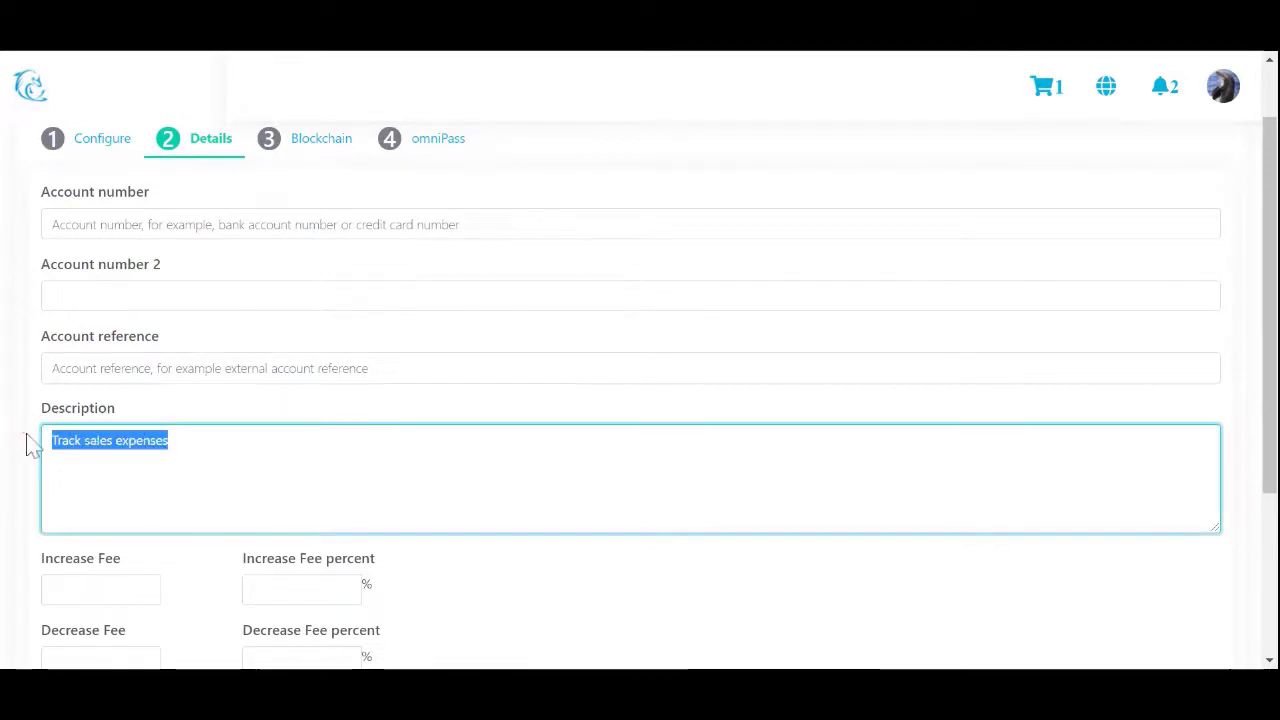
left_click(323, 413)
scroll(323, 413, "down", 2)
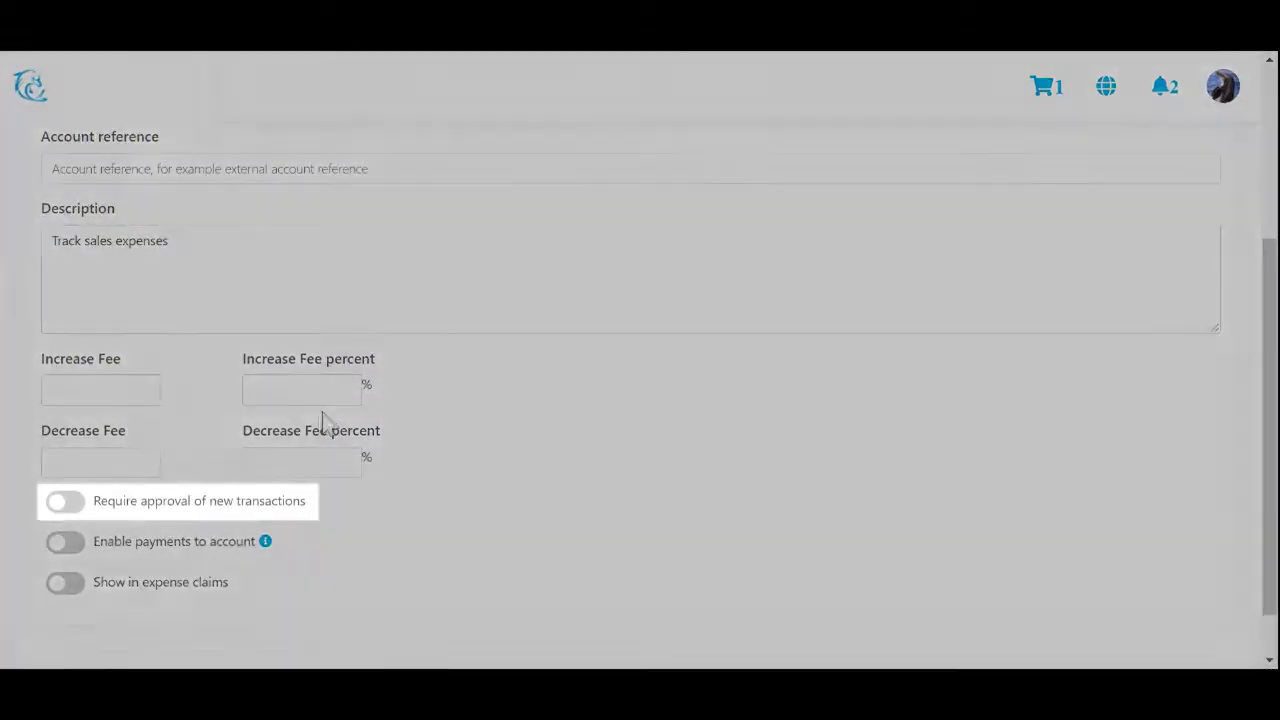
left_click(70, 503)
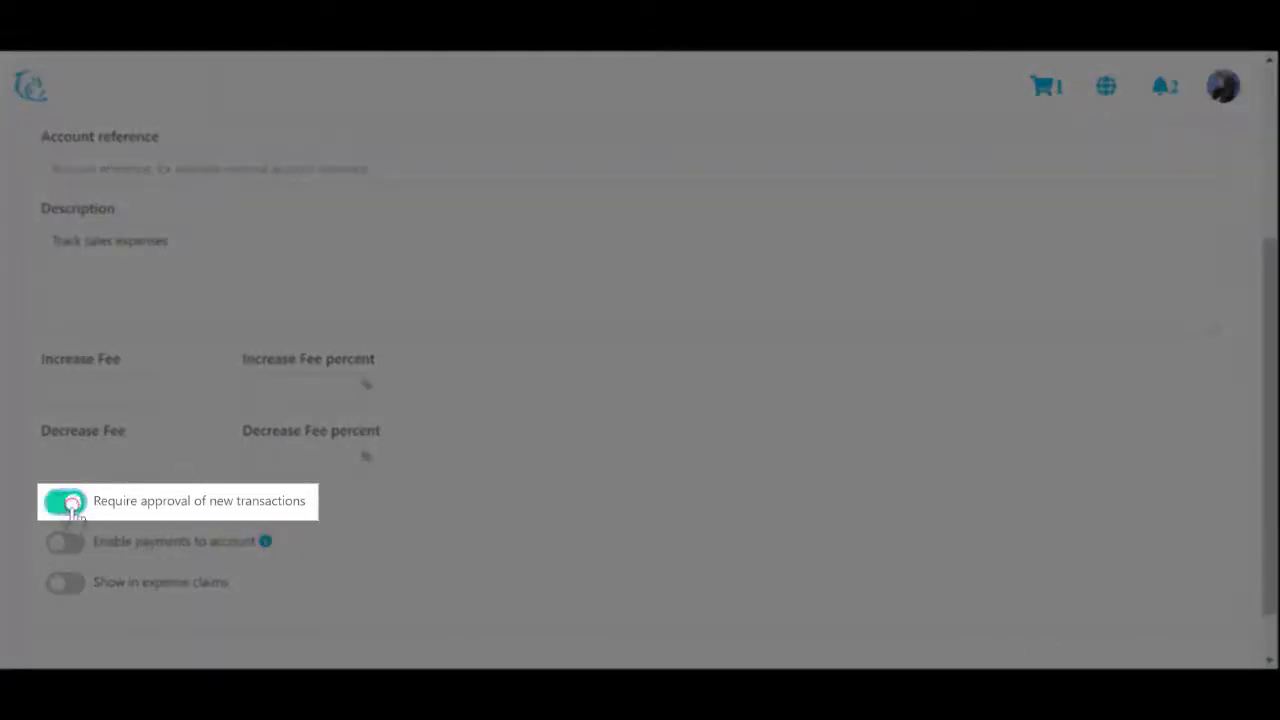
left_click(64, 508)
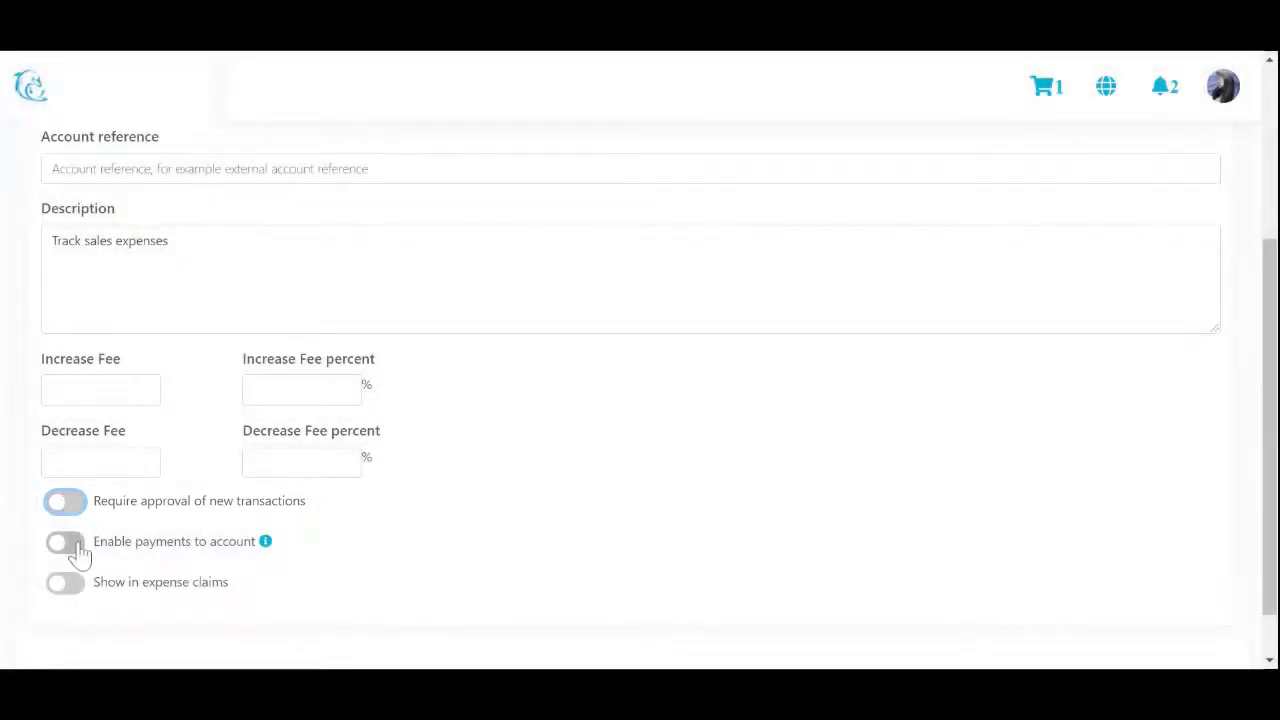
- Try the account's Blockchain verification, network selection and data encryption options, and leave the Blockchain network unused
scroll(360, 580, "up", 3)
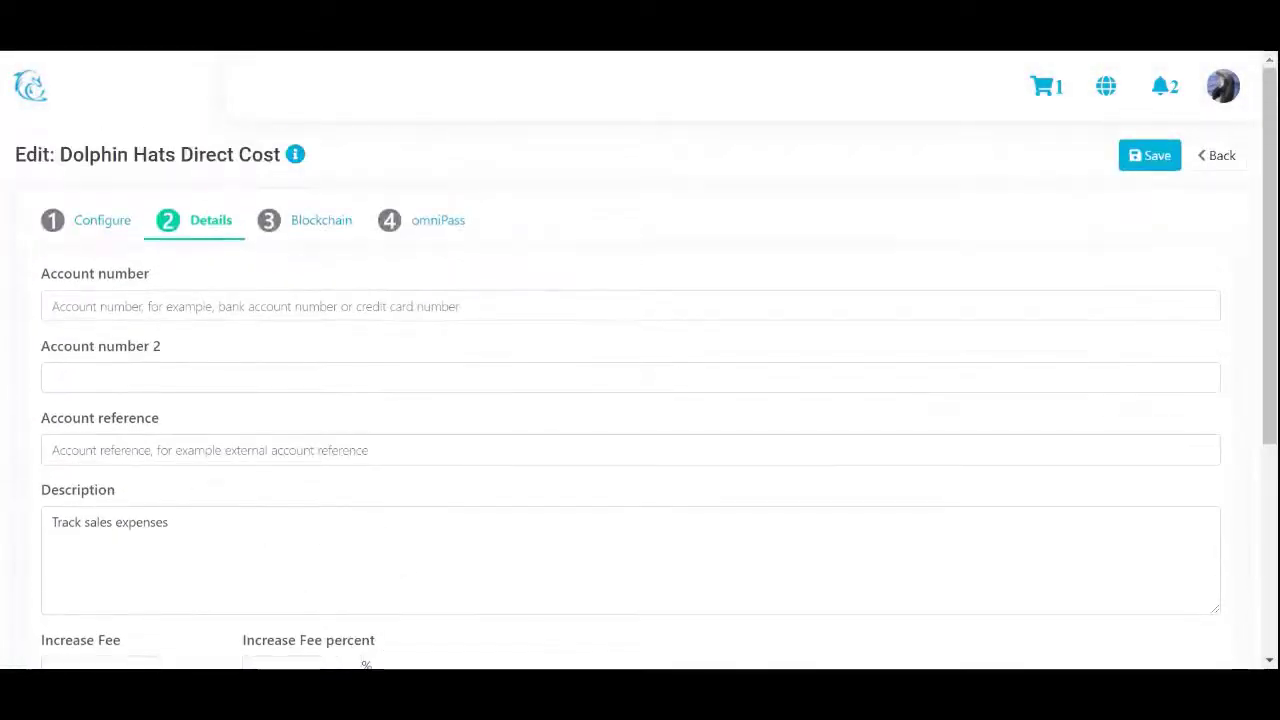
left_click(328, 224)
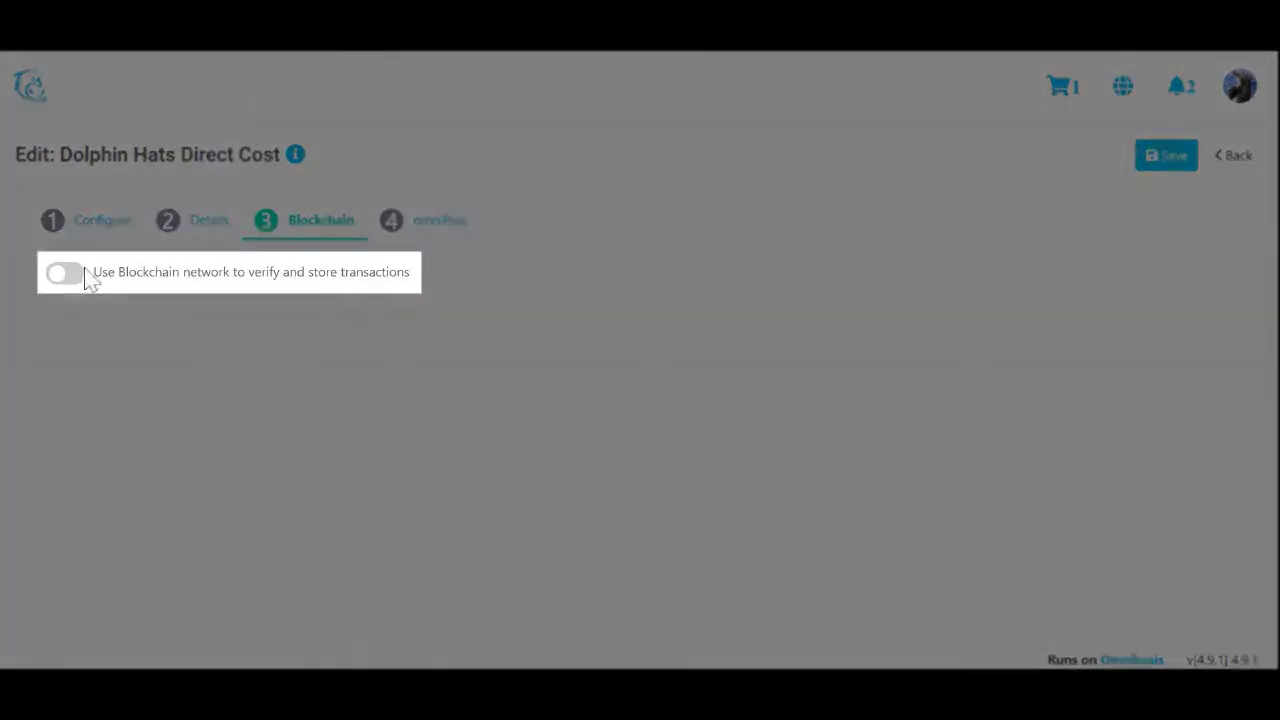
left_click(80, 277)
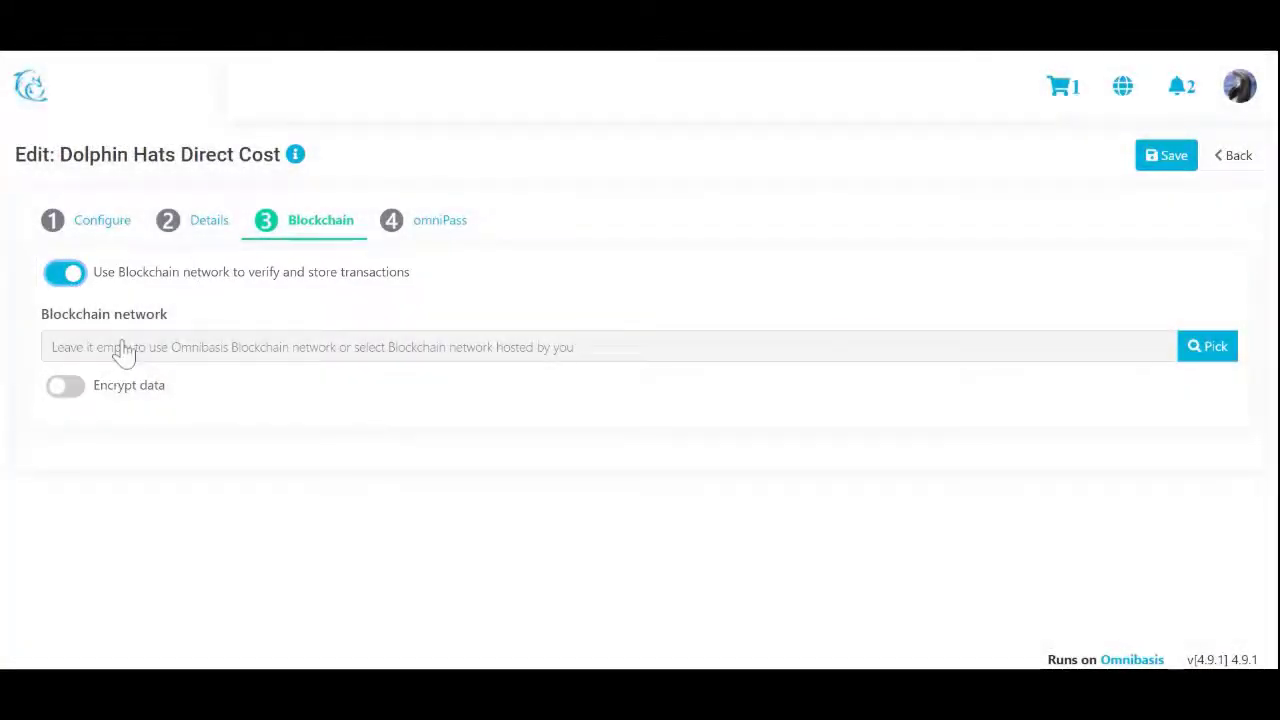
left_click(121, 350)
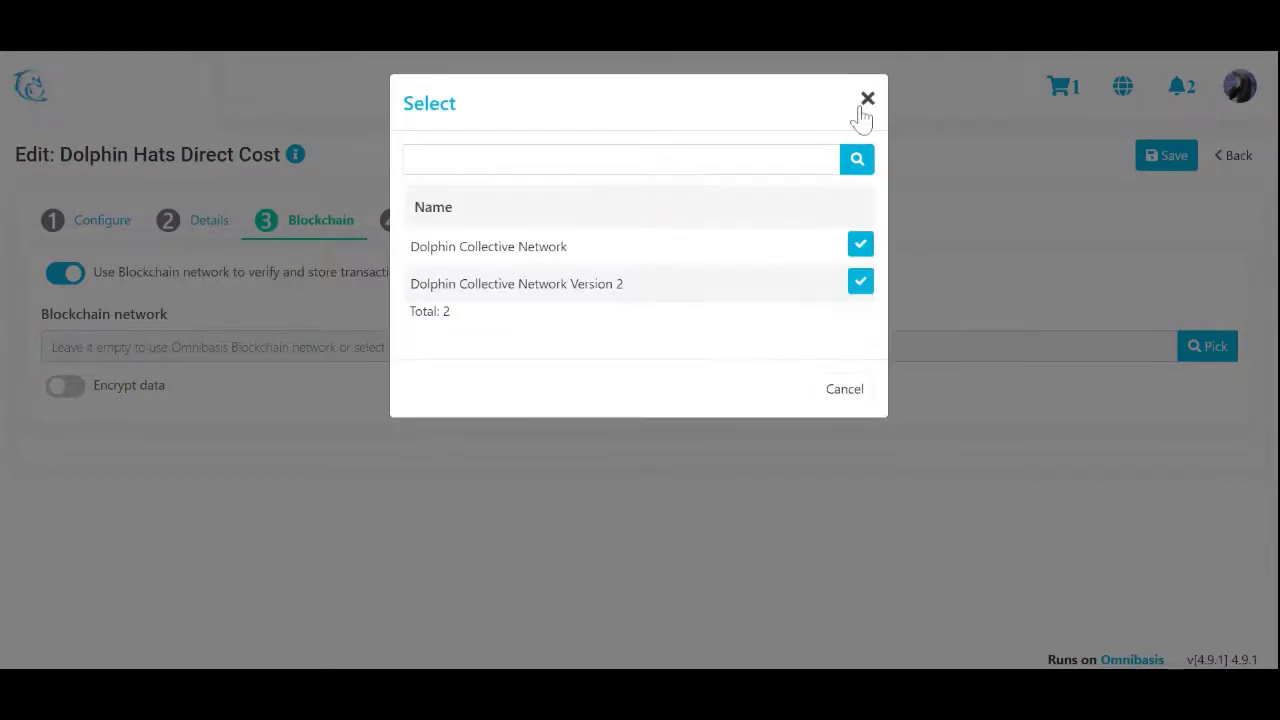
left_click(865, 102)
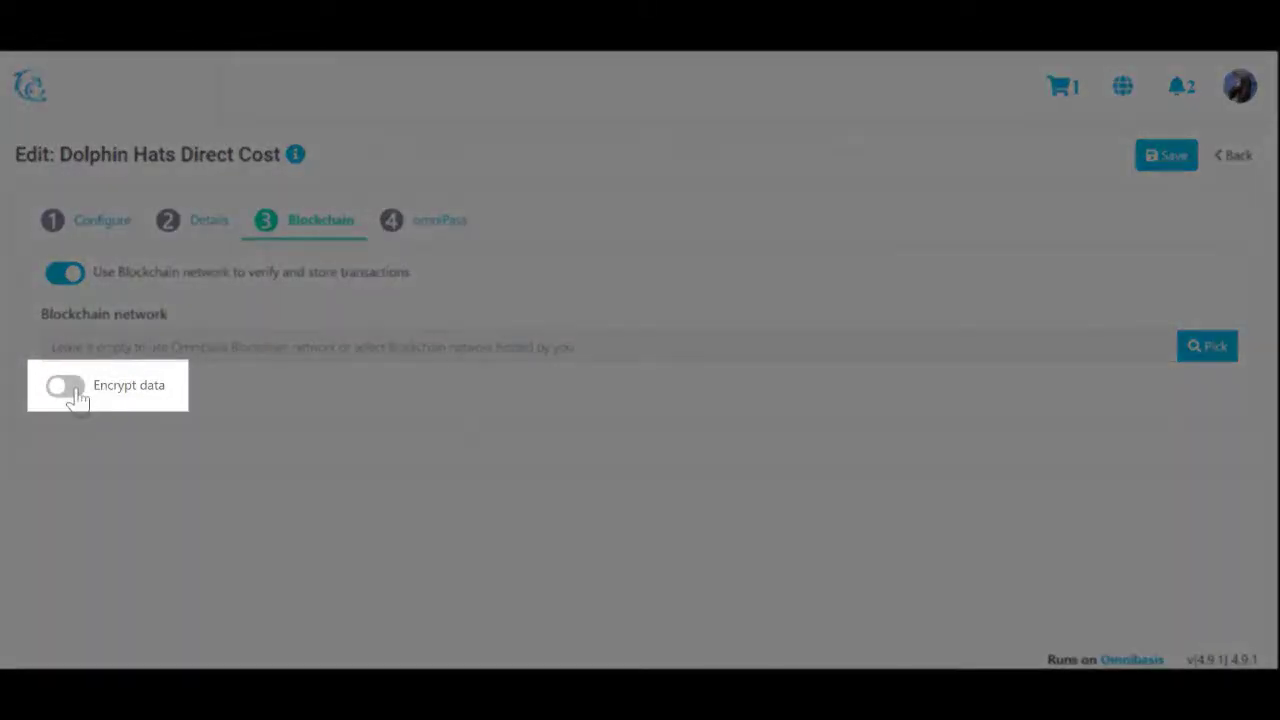
left_click(76, 391)
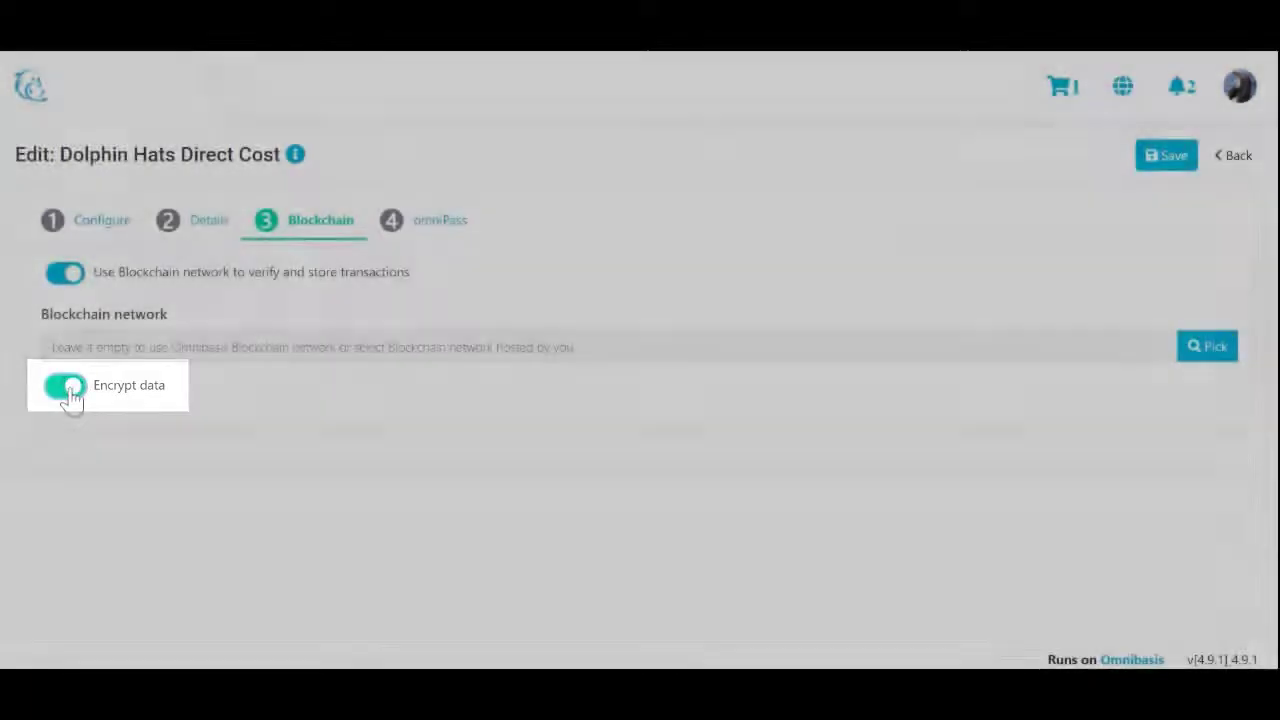
left_click(71, 391)
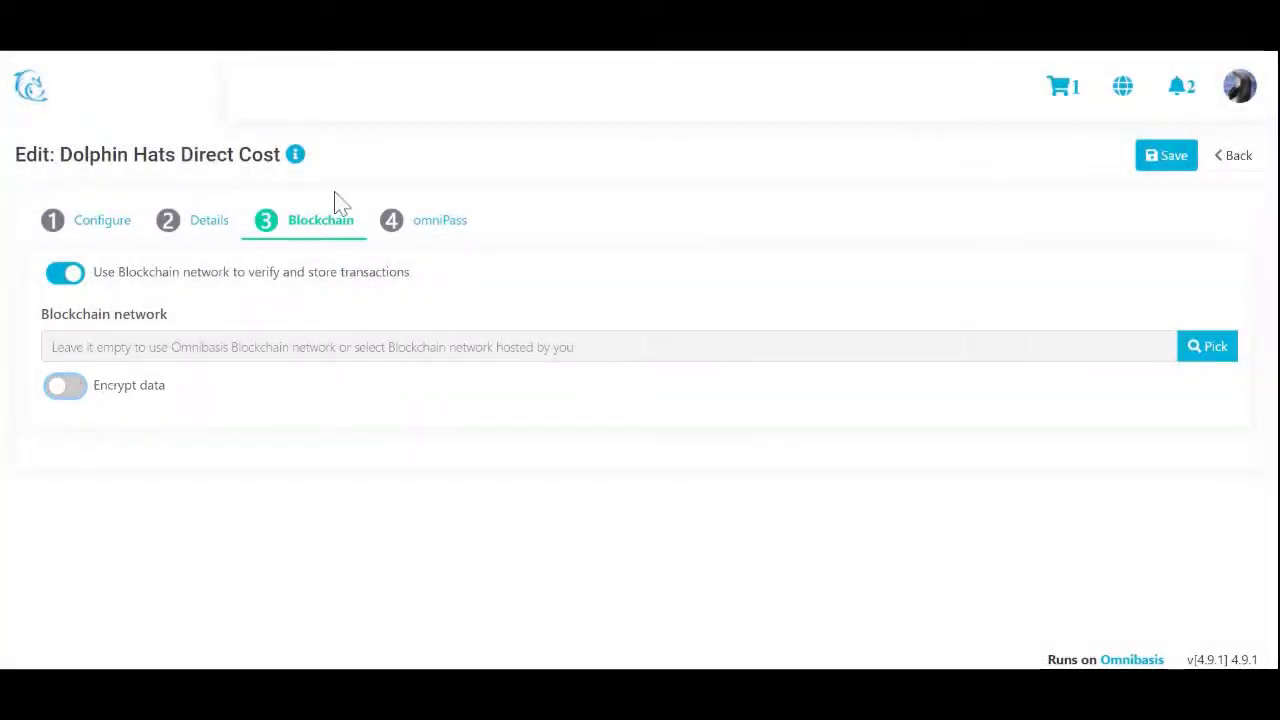
left_click(58, 278)
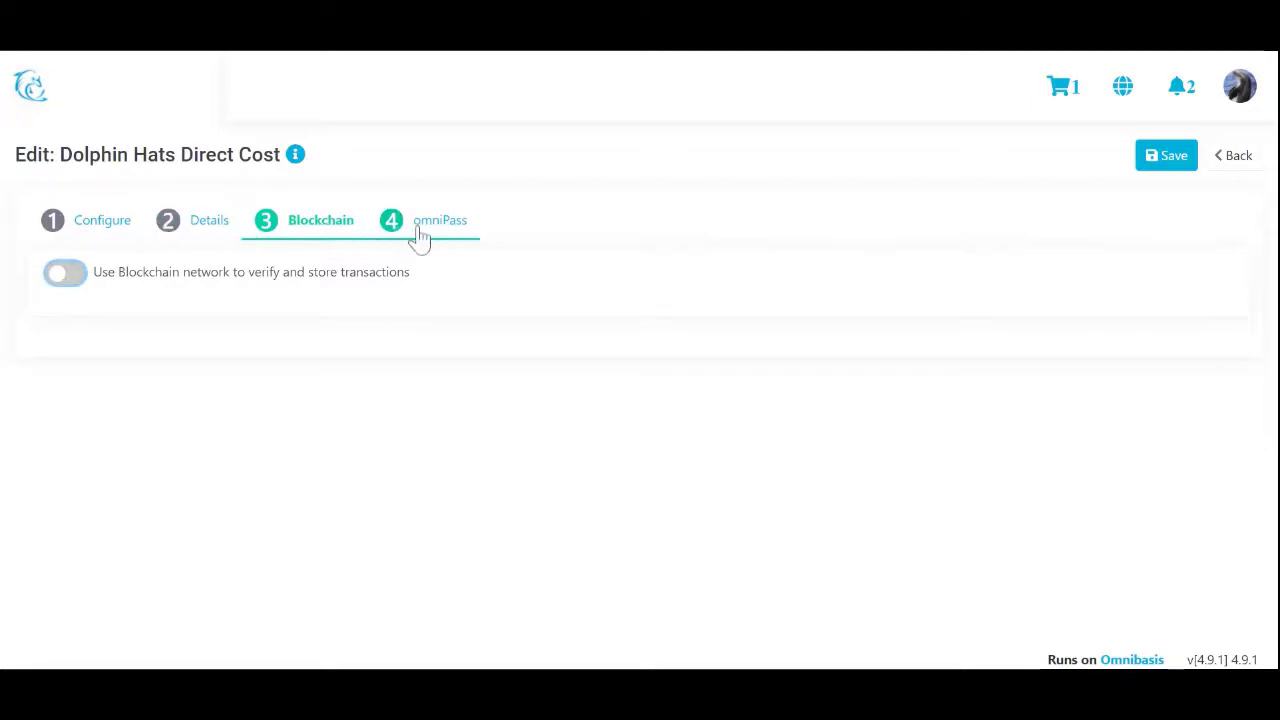
- Select Dolphin Expense Report Pass as the wallet pass design in the account's omniPass settings
left_click(420, 235)
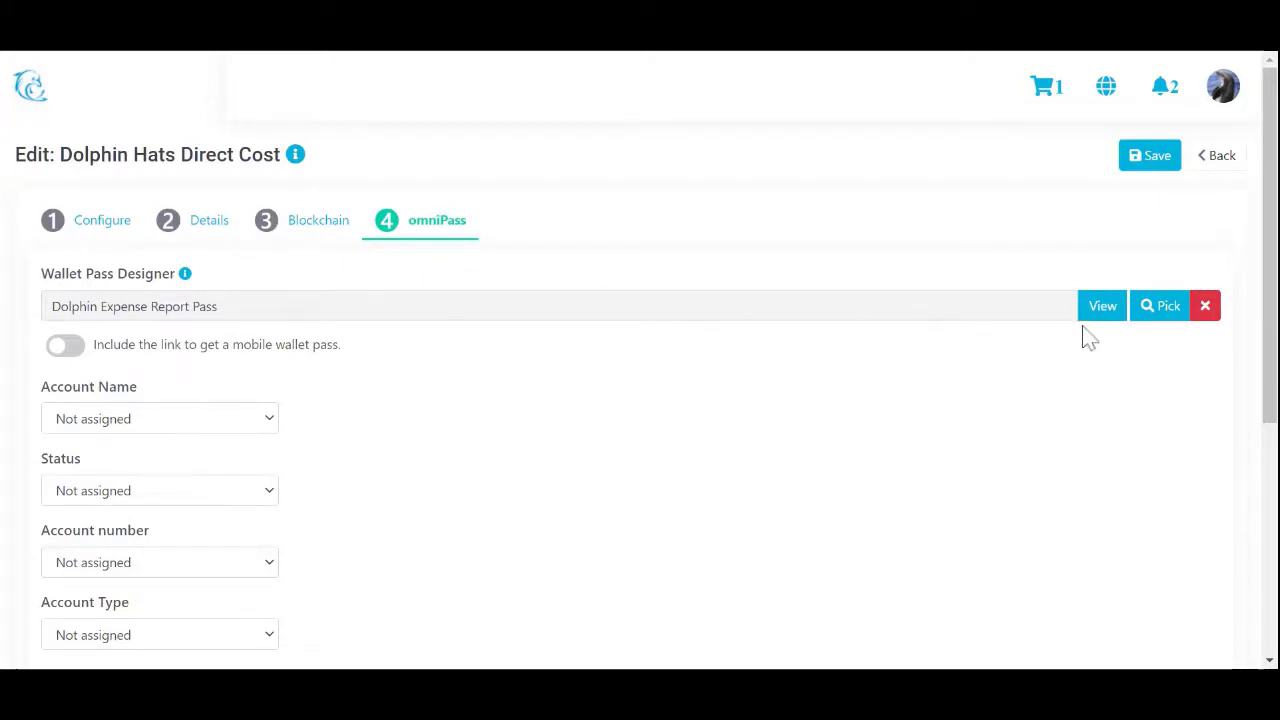
left_click(1165, 310)
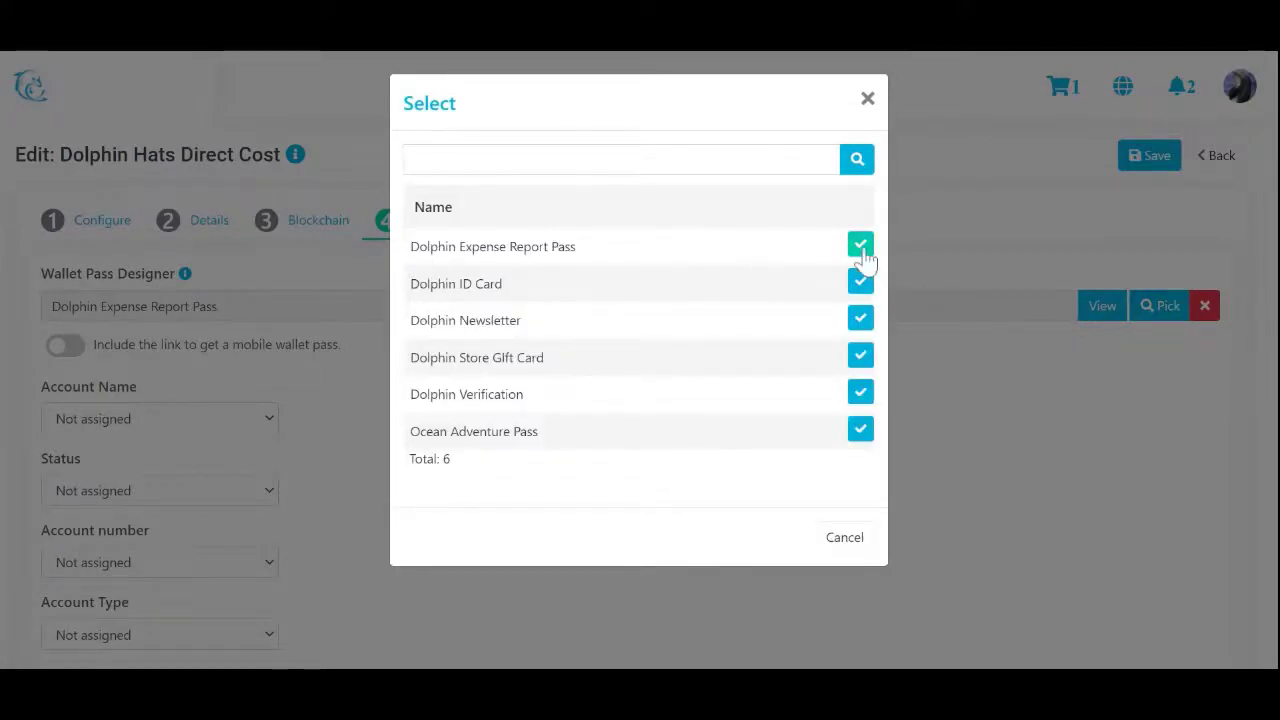
left_click(864, 258)
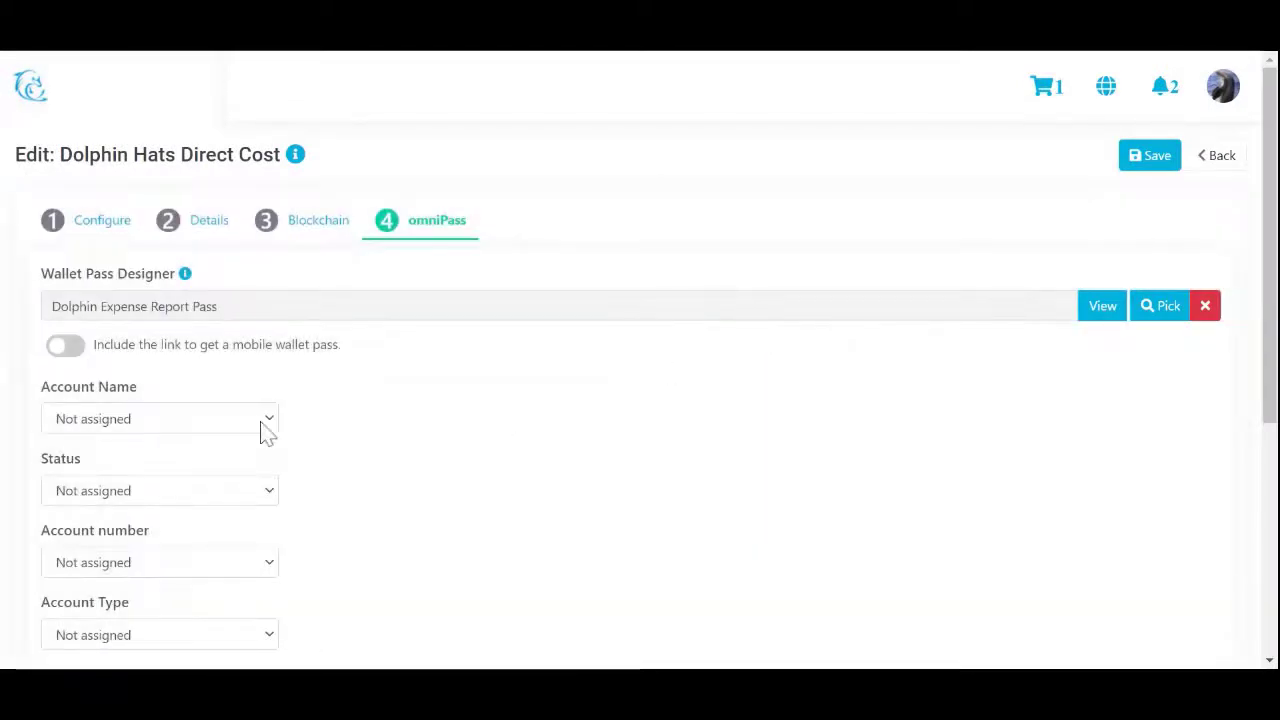
- Map the pass fields by assigning Account Name to "Name @ Primary" and Balance to "Description @ Secondary"
left_click(262, 428)
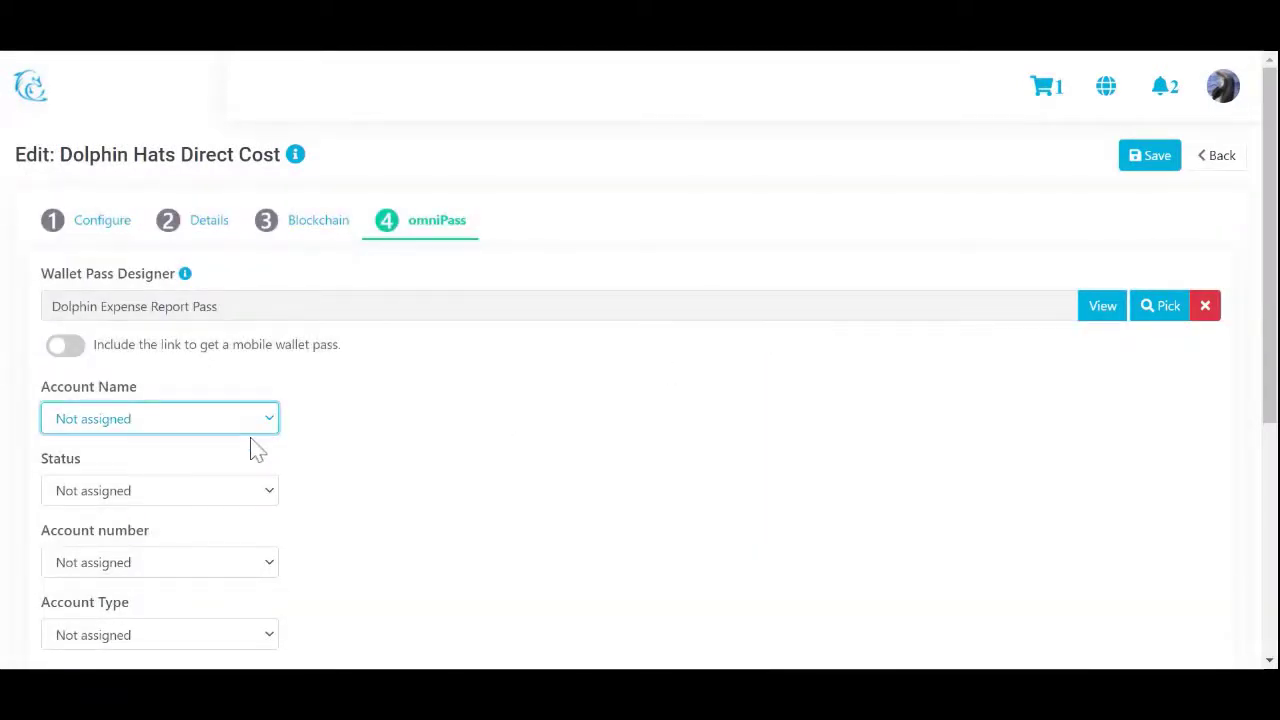
left_click(240, 482)
scroll(263, 480, "down", 1)
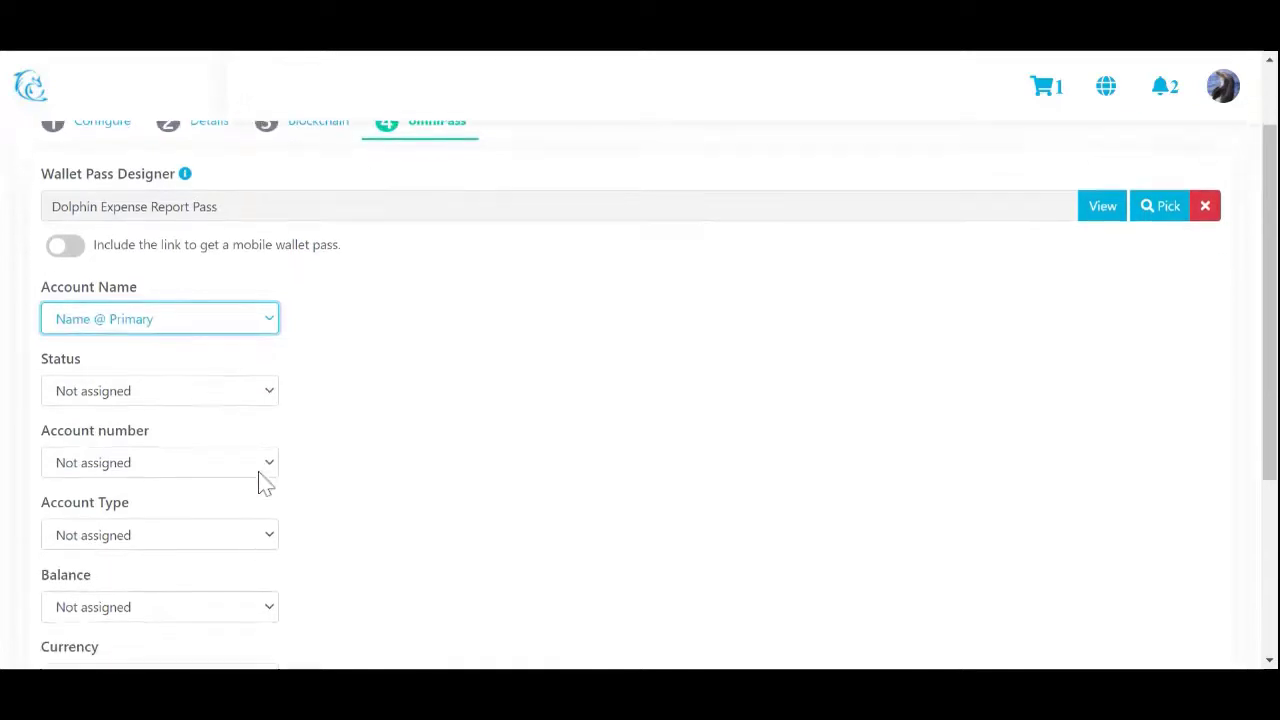
scroll(259, 478, "down", 2)
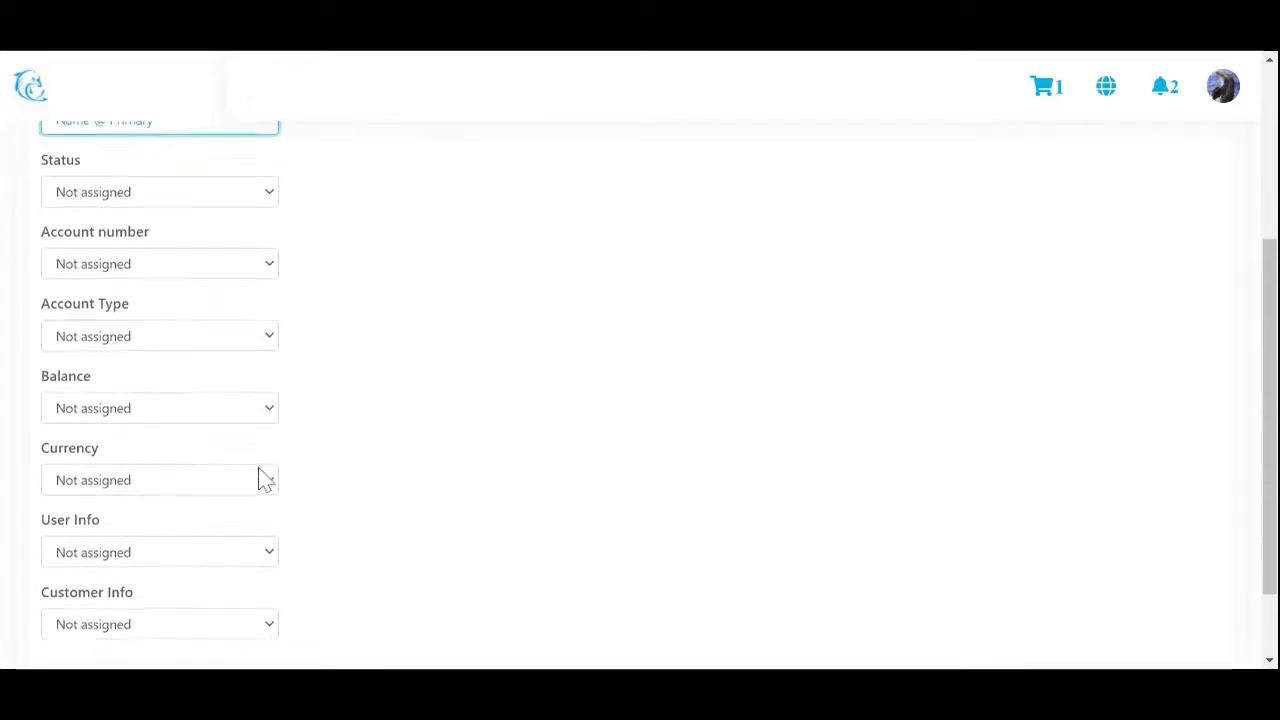
left_click(240, 422)
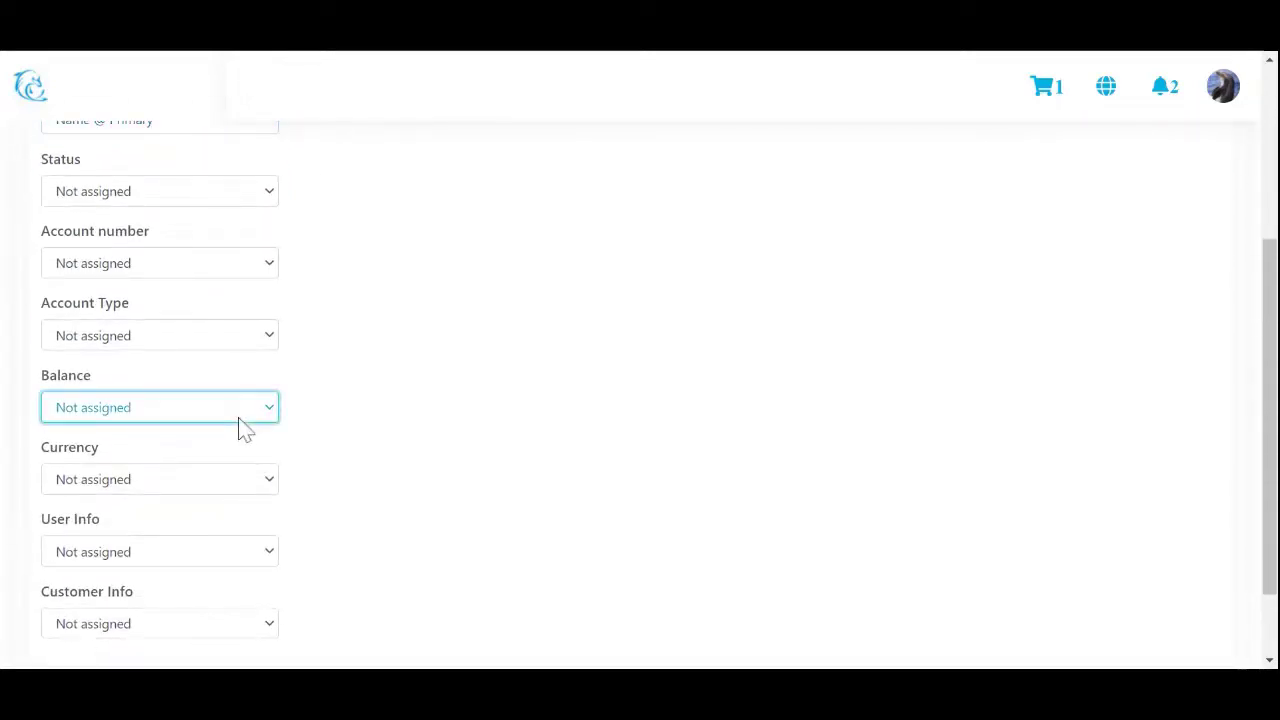
left_click(234, 506)
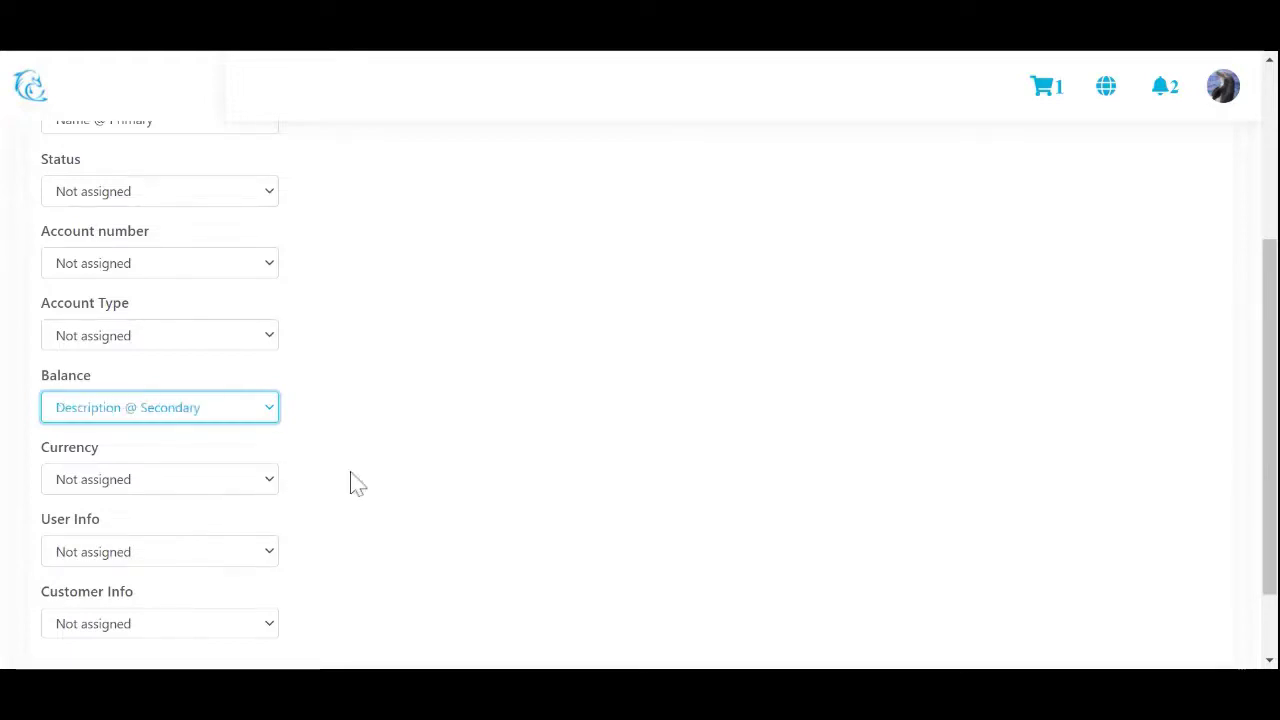
- Save the Dolphin Hats Direct Cost account and return to the Ledger Accounts list
scroll(490, 478, "up", 3)
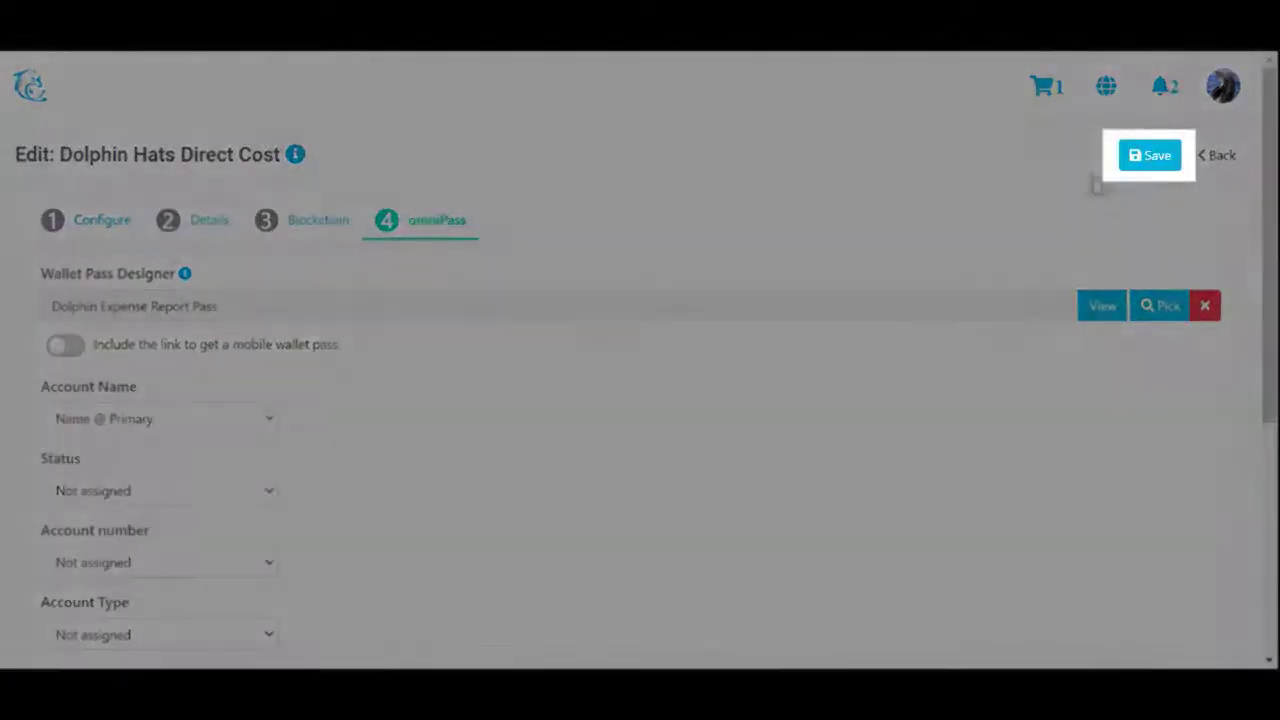
left_click(1135, 162)
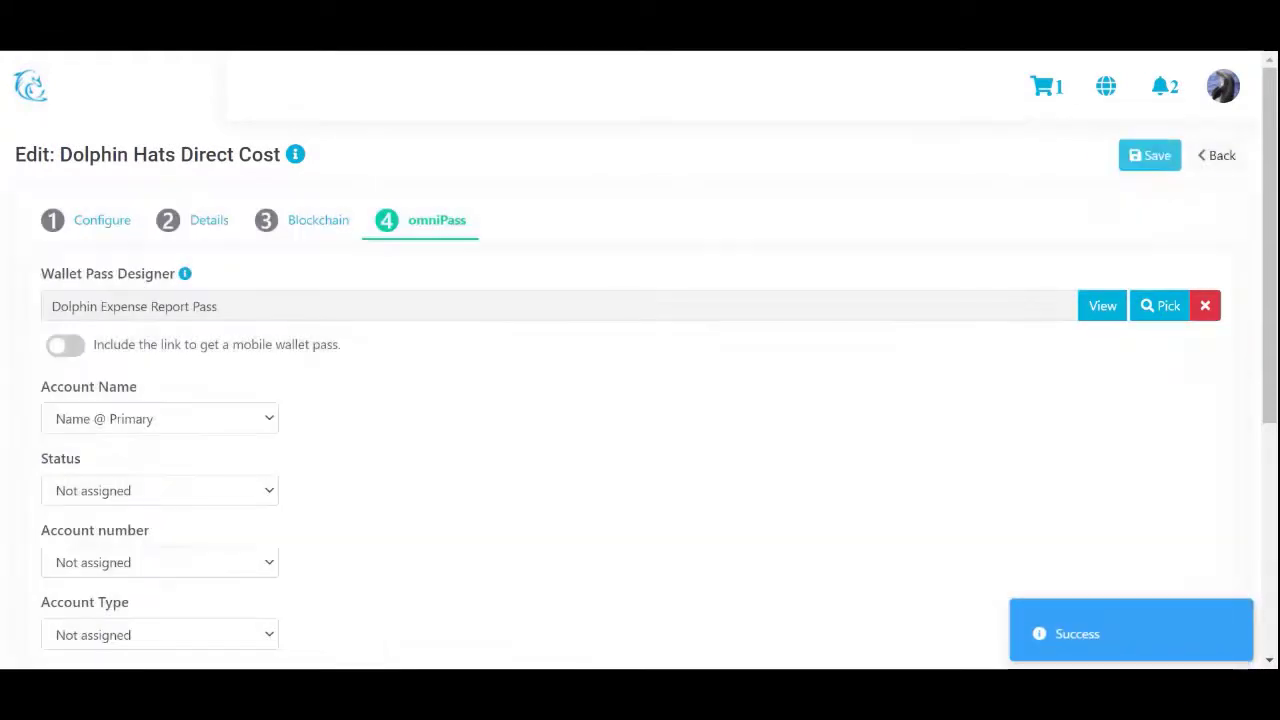
left_click(1219, 160)
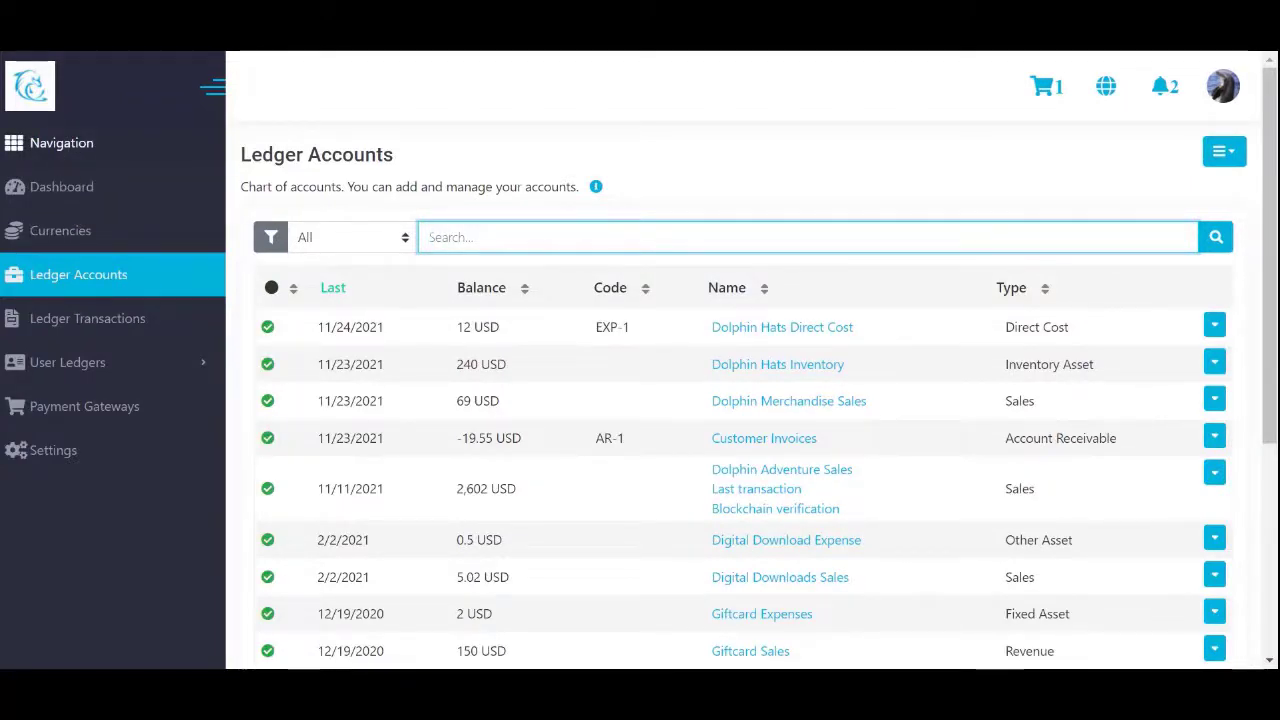
- Go back to the Omnibasis application overview and open the OmniCommerce application
left_click(66, 160)
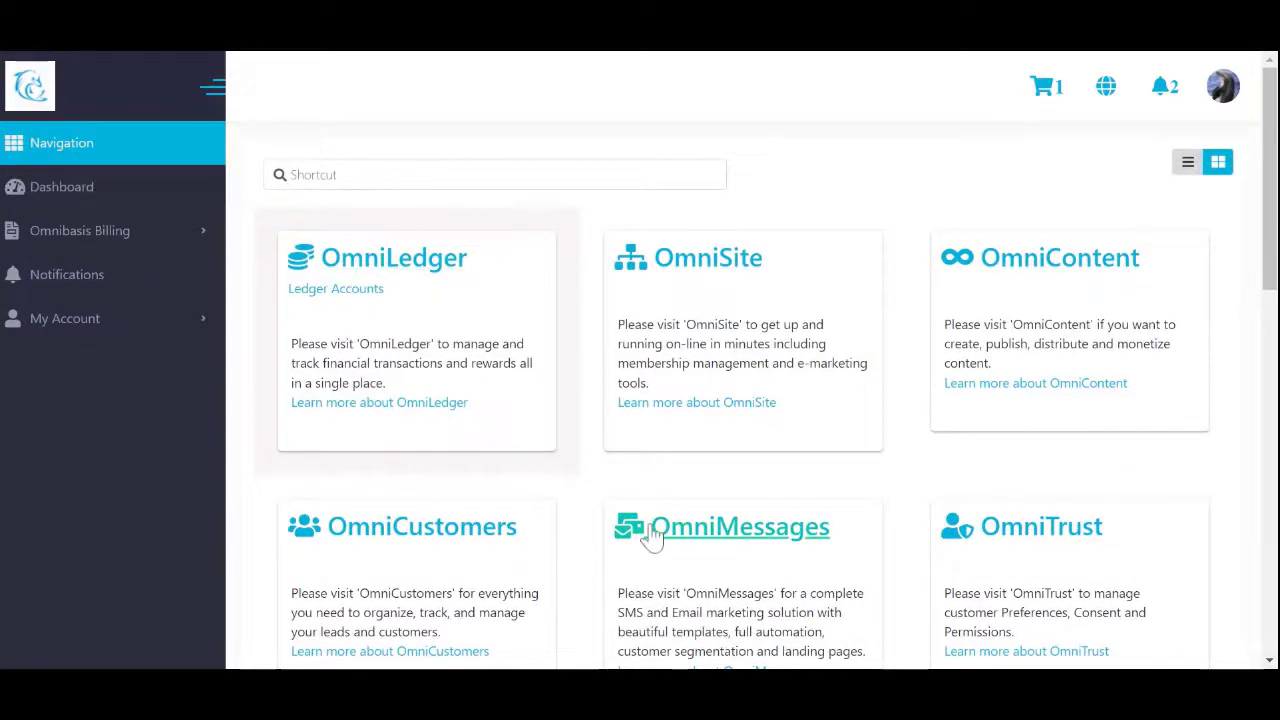
scroll(652, 537, "down", 5)
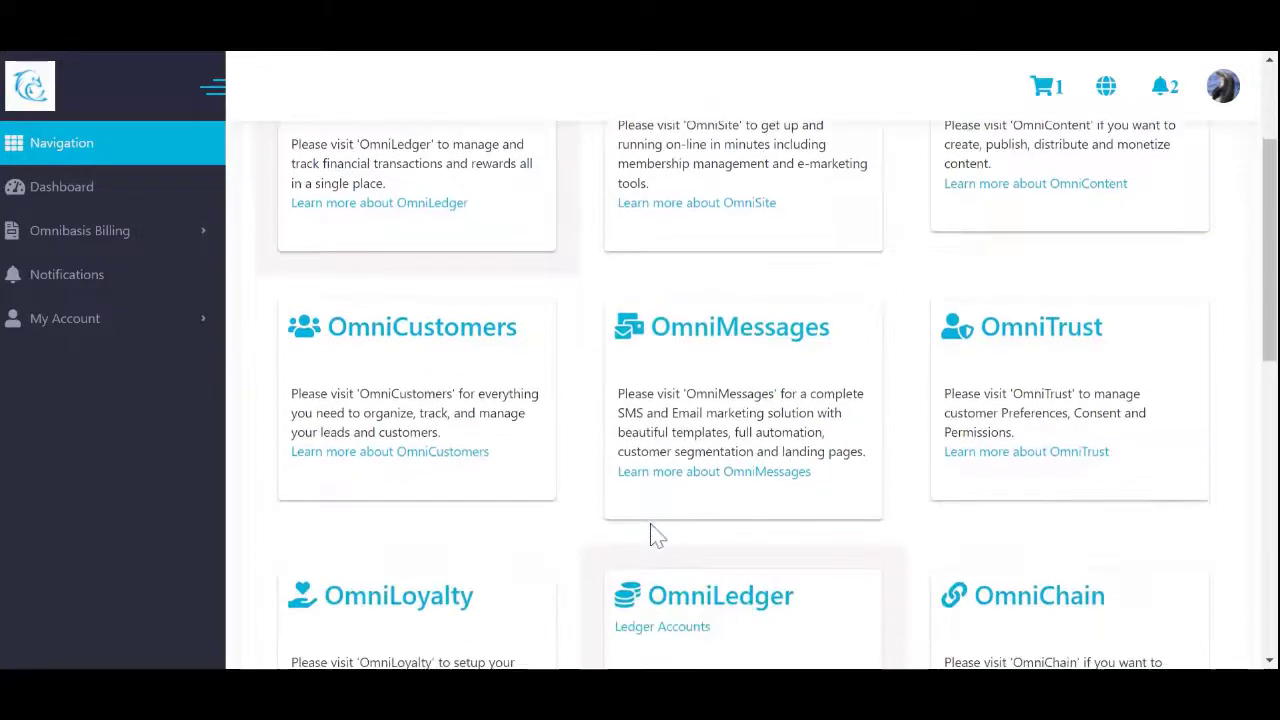
scroll(652, 537, "down", 2)
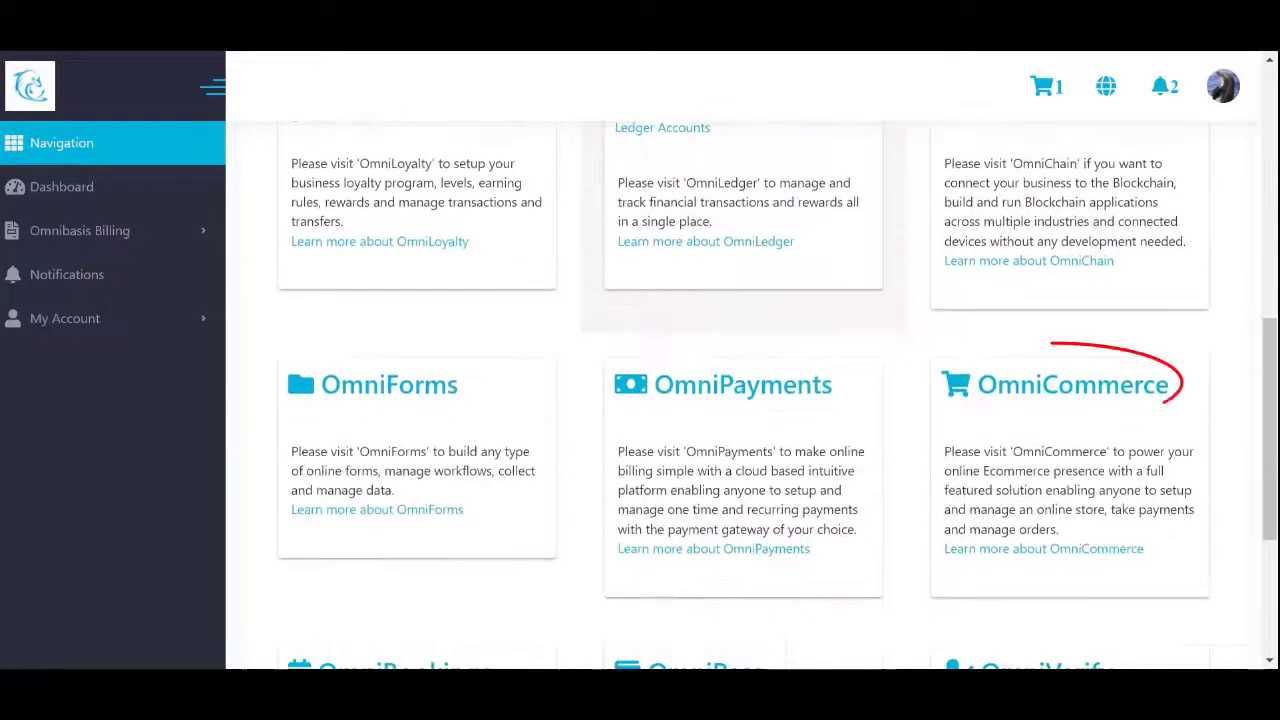
left_click(1078, 393)
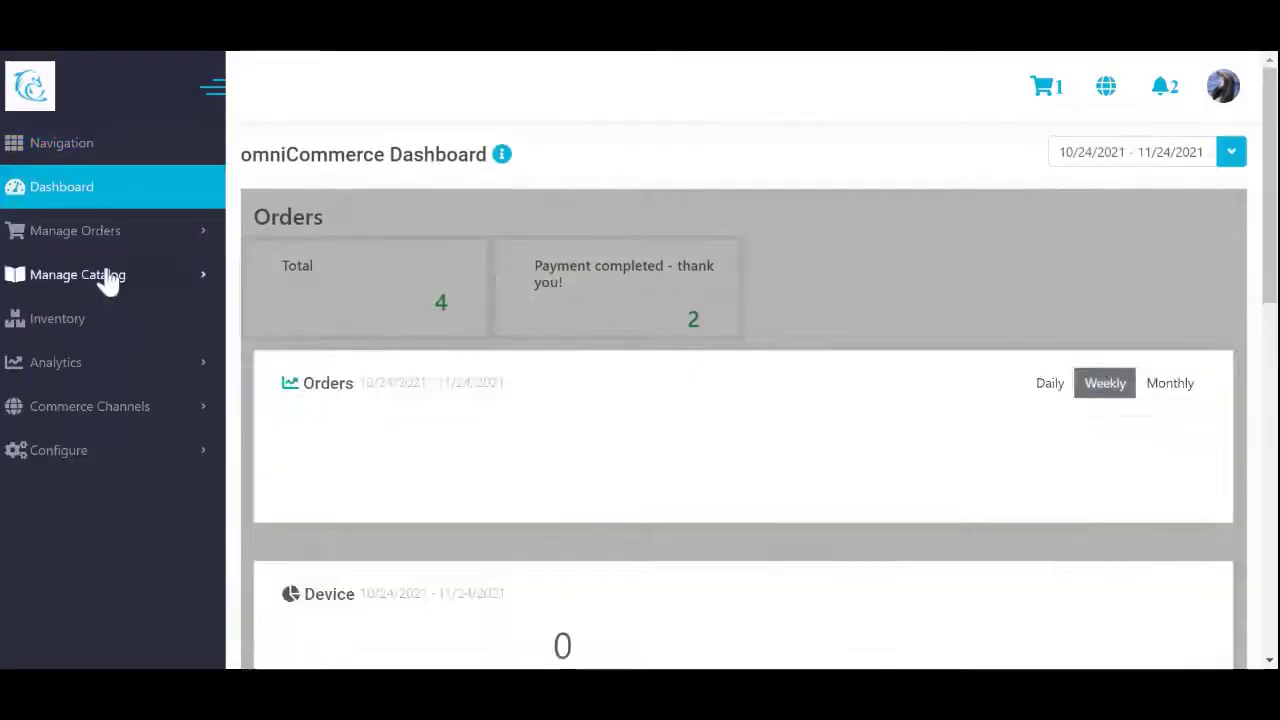
- Open the catalog's Products list and open the Dolphin Hat product for editing
left_click(104, 275)
left_click(82, 322)
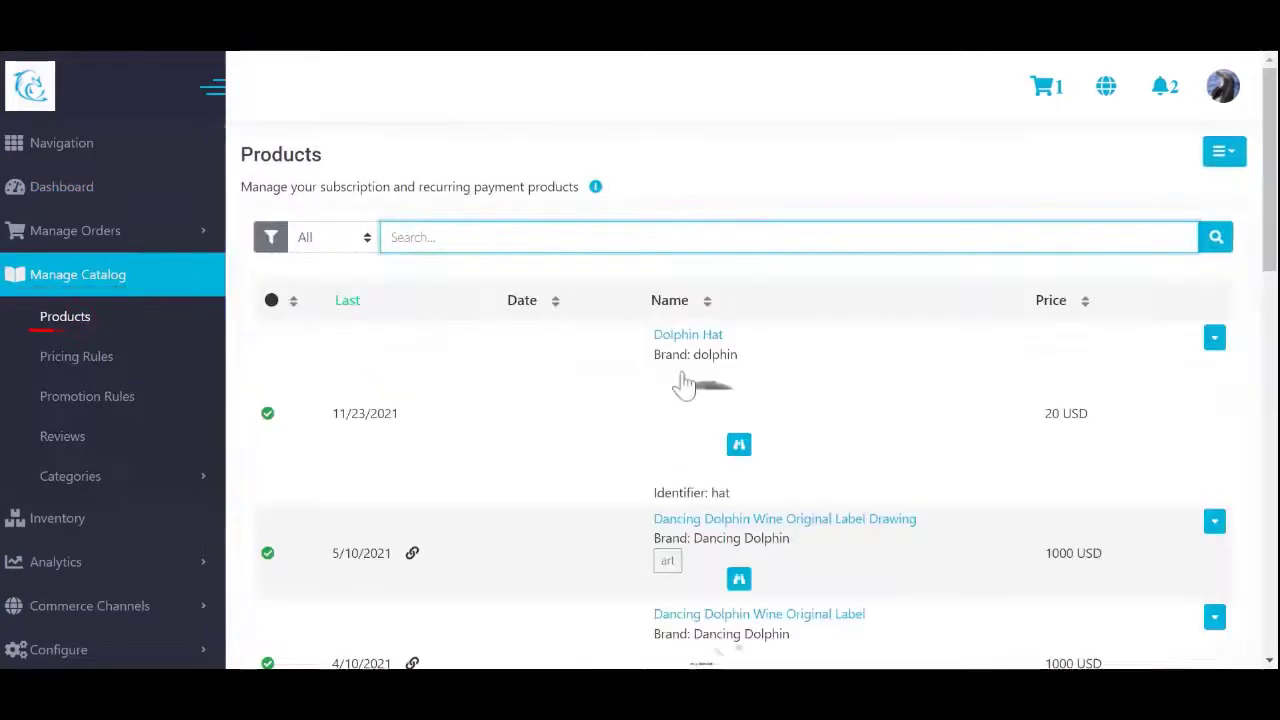
left_click(1214, 340)
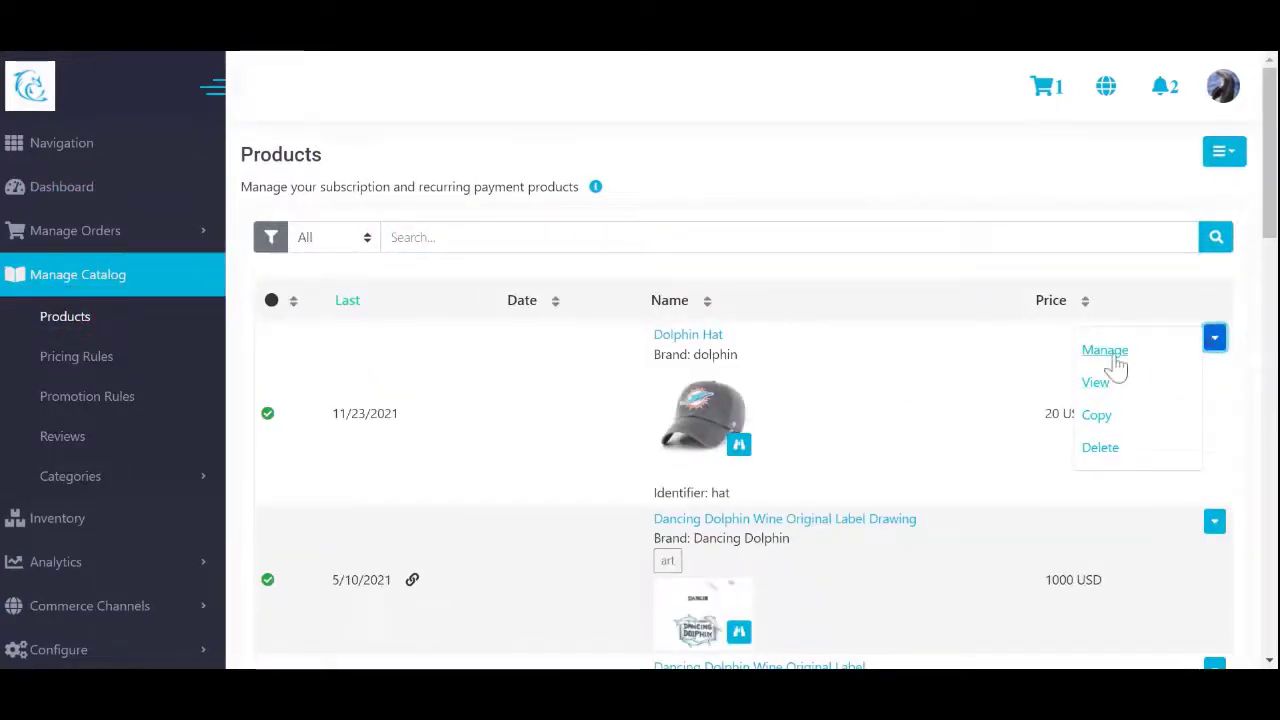
left_click(1110, 352)
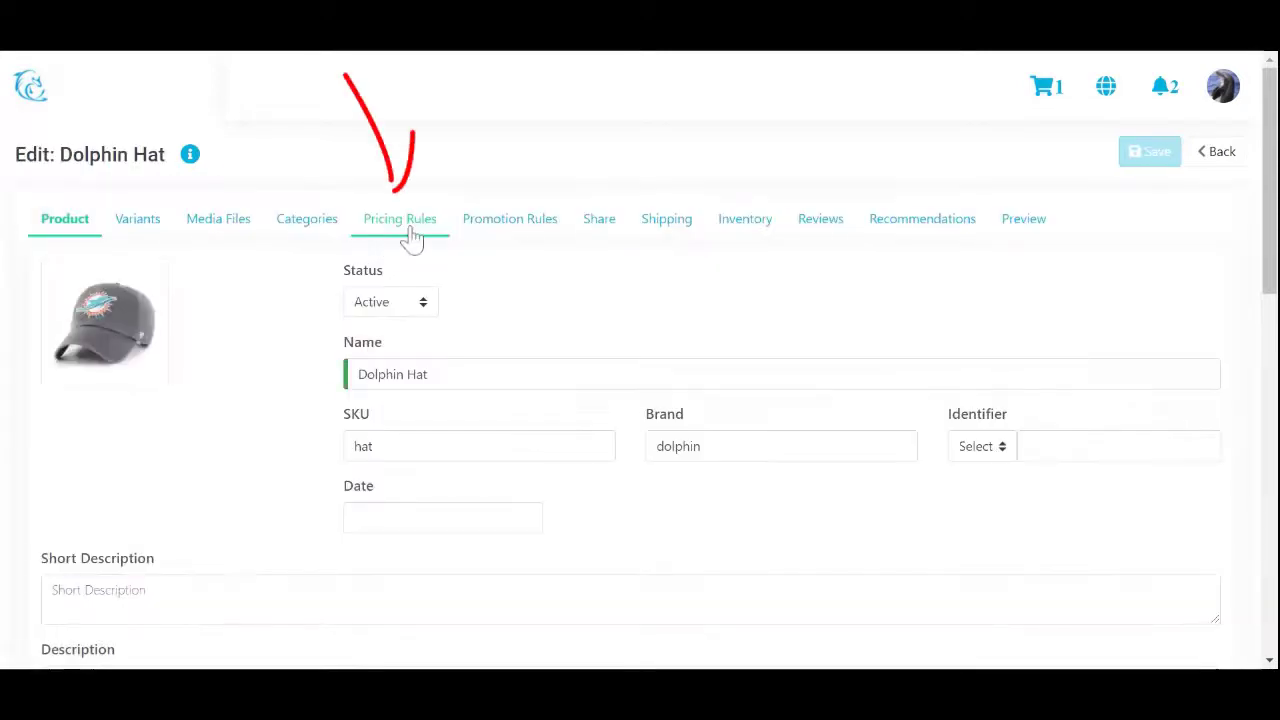
- Open the Dolphin Hat's Default hat price pricing rule for editing and examine its sales account choices
left_click(409, 222)
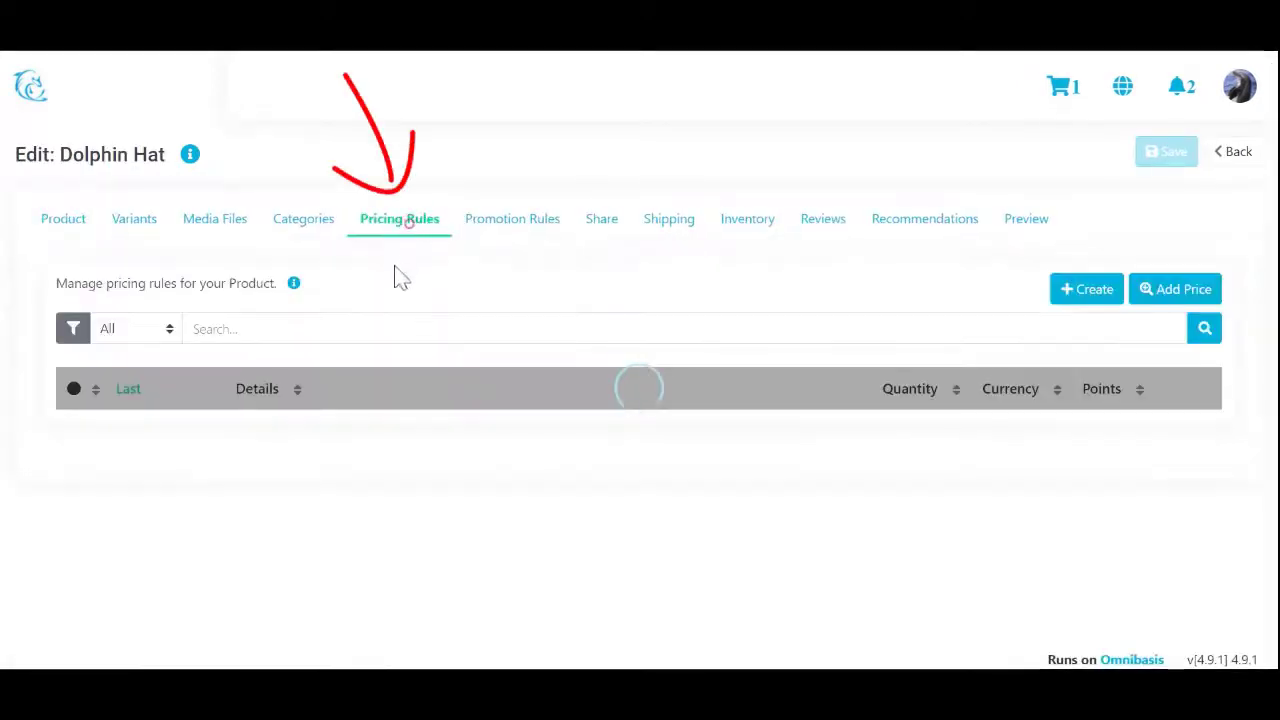
left_click(1205, 428)
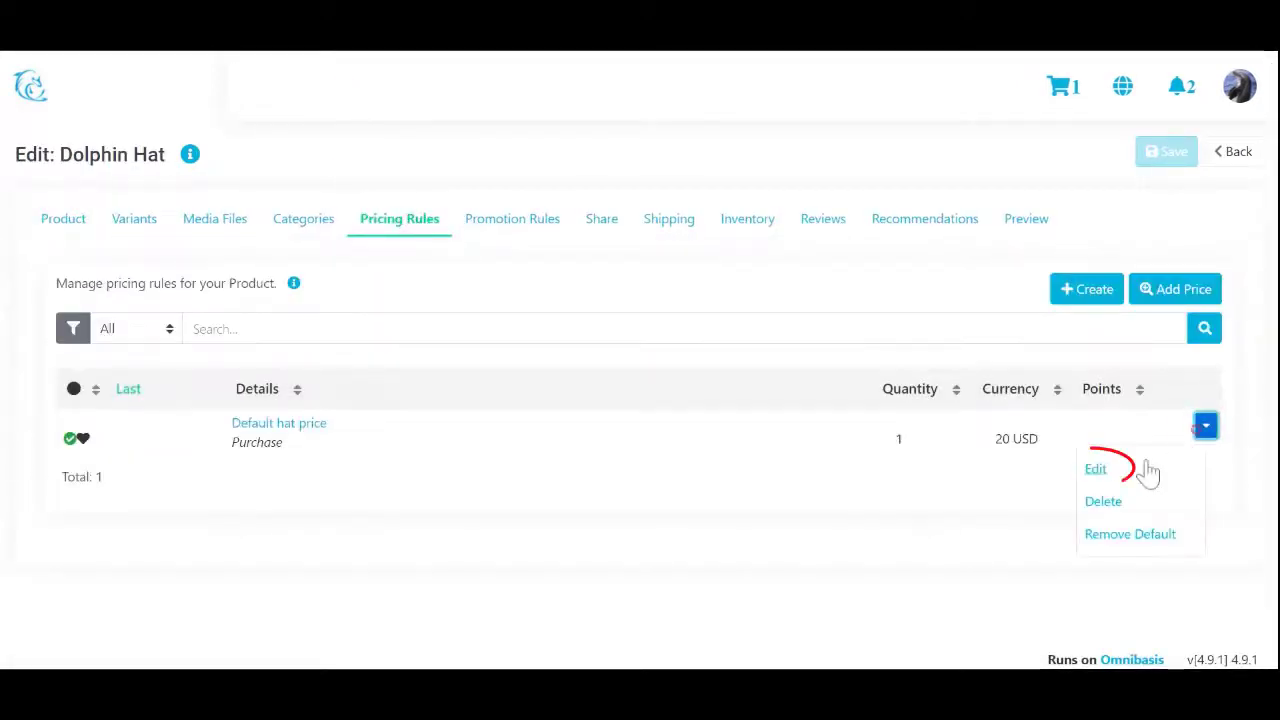
left_click(1097, 469)
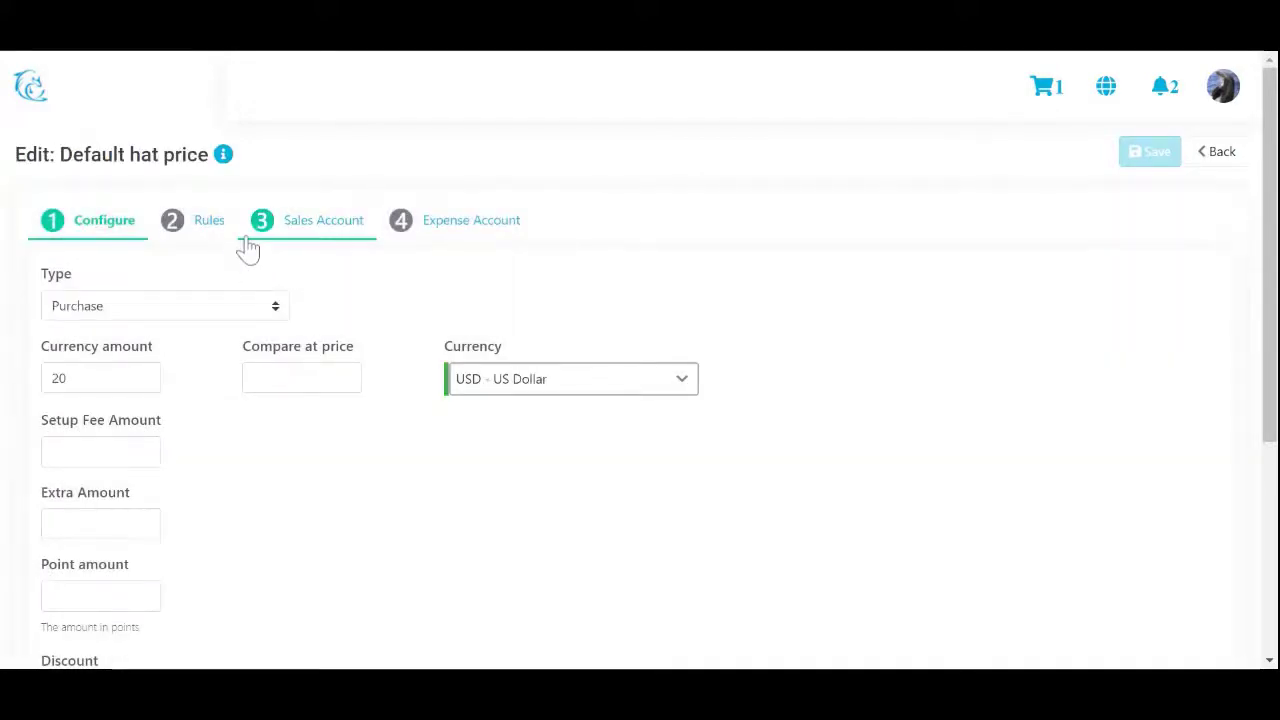
left_click(283, 224)
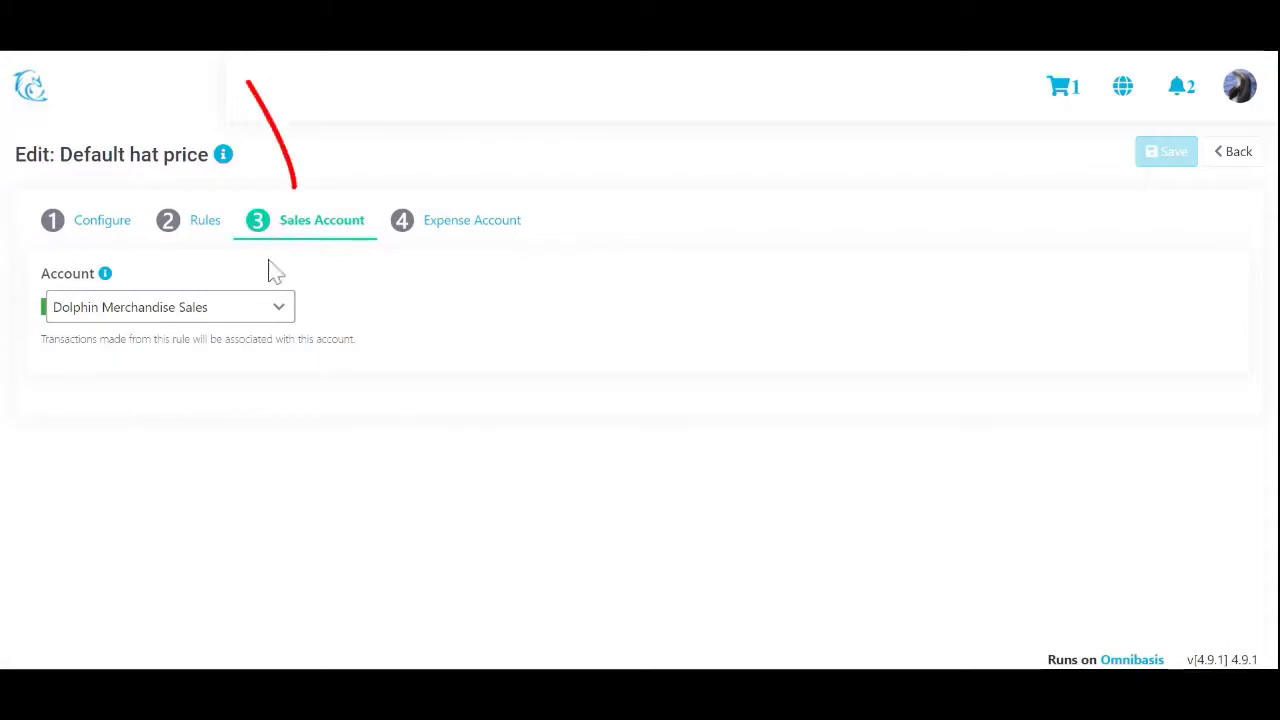
left_click(279, 312)
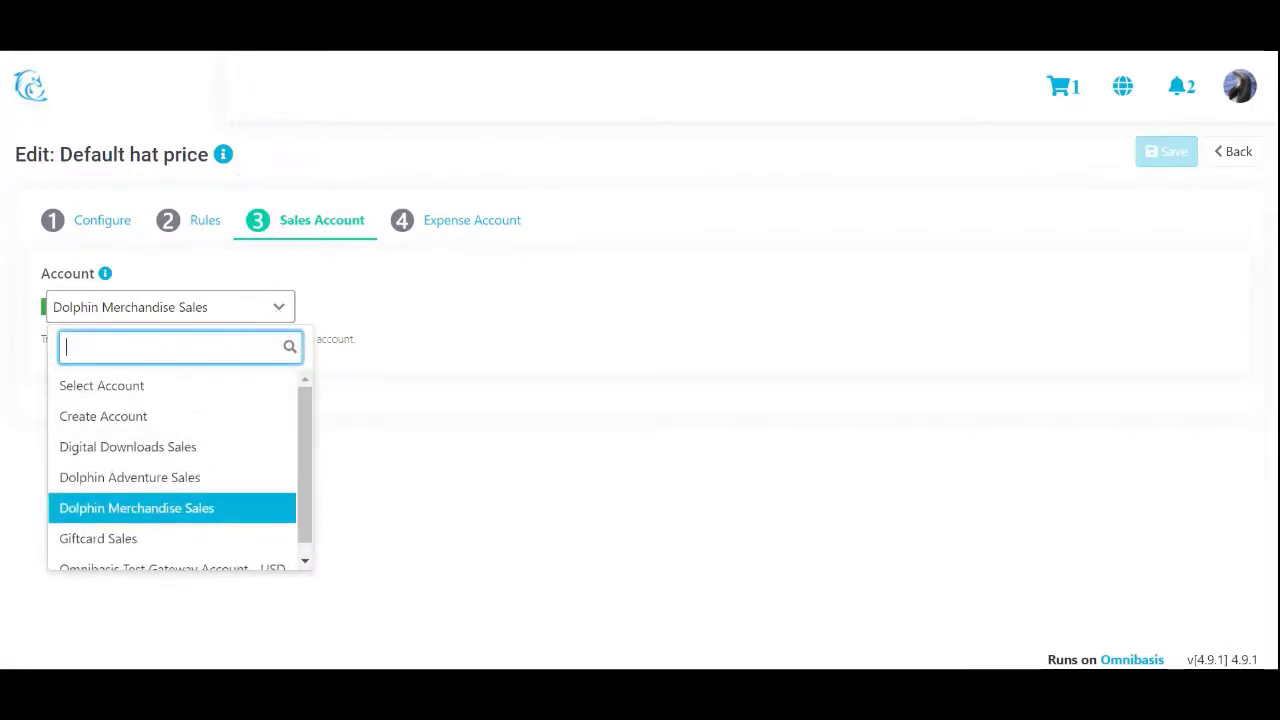
left_click(279, 313)
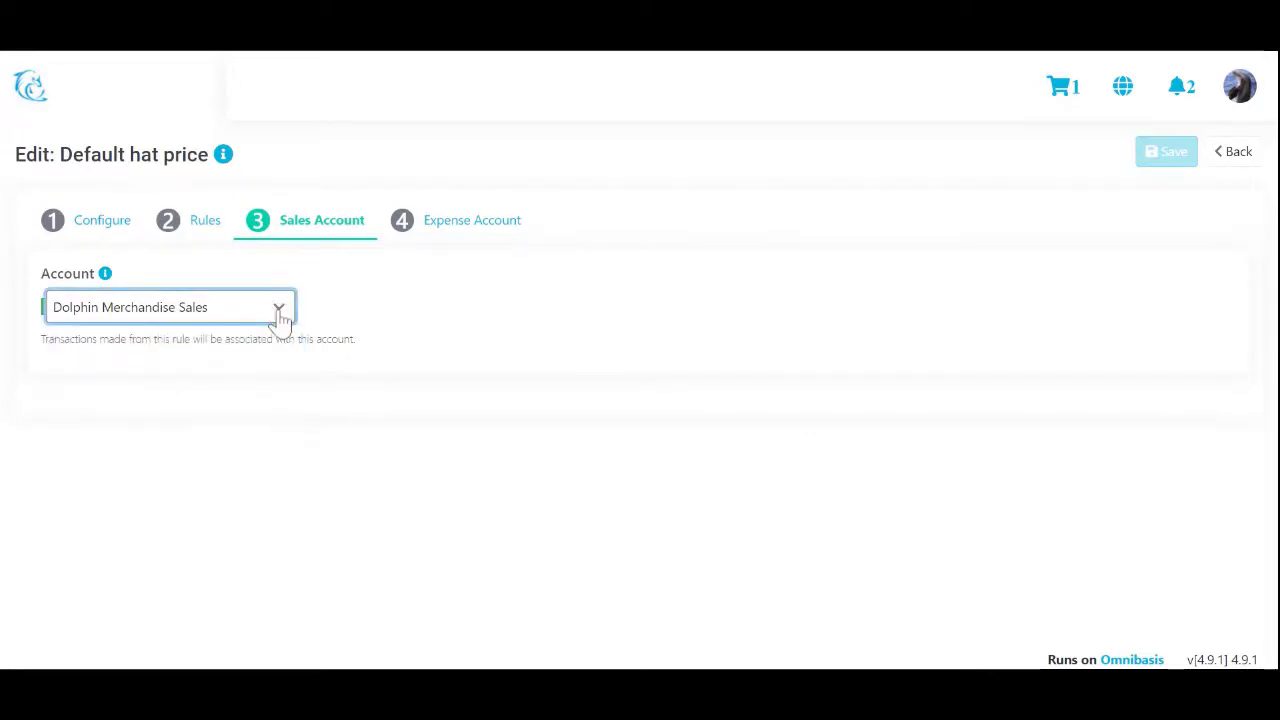
- Examine the expense account and cost settings of the Default hat price rule, then return to the product's pricing rules
left_click(440, 232)
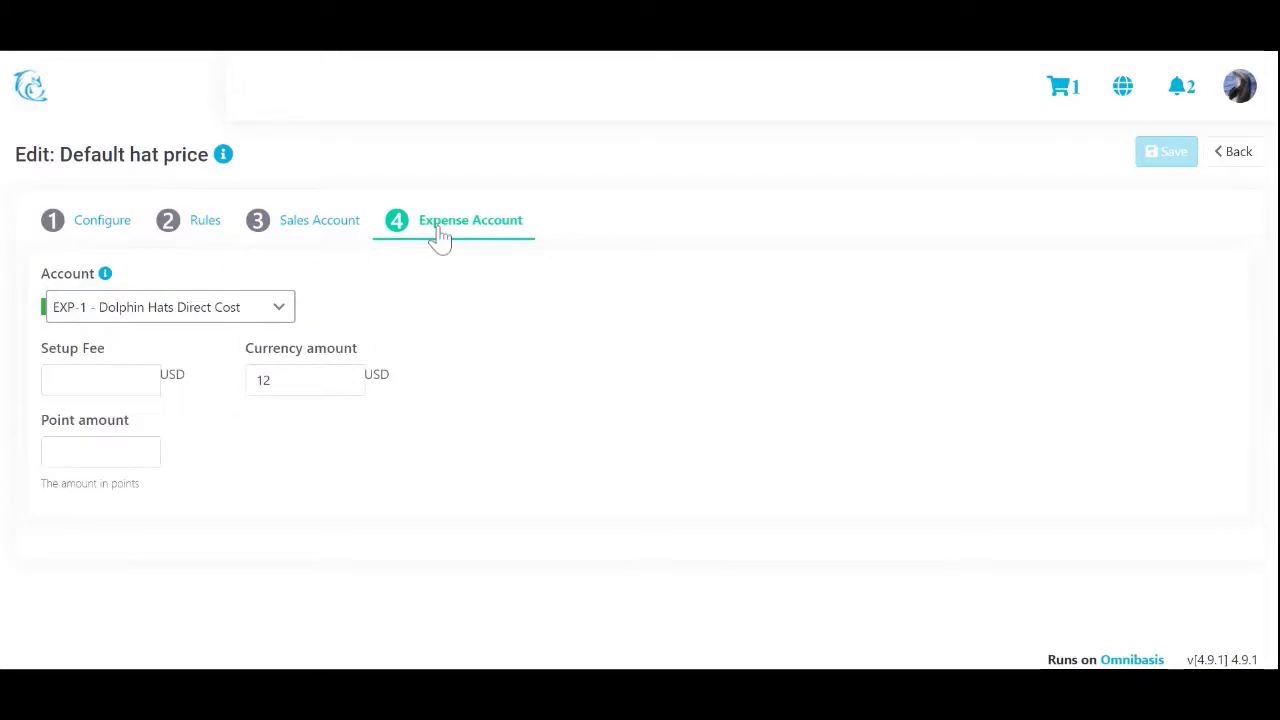
left_click(280, 310)
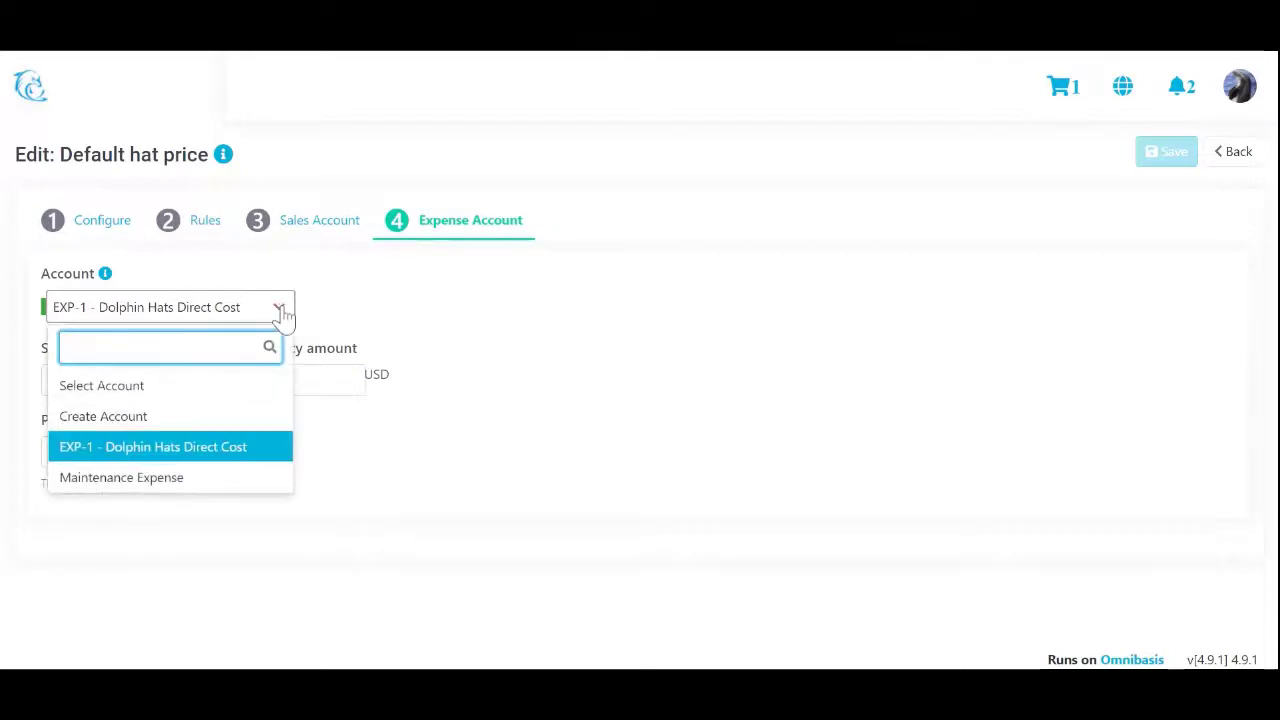
left_click(281, 310)
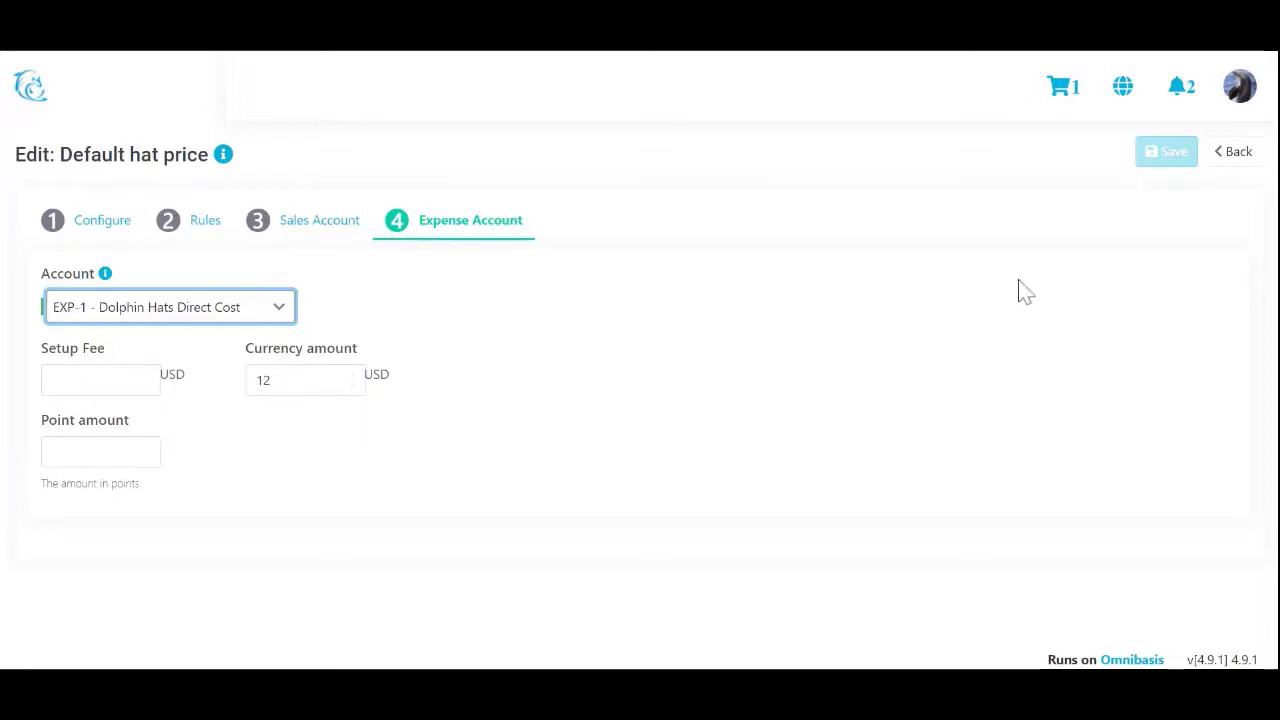
left_click(1230, 153)
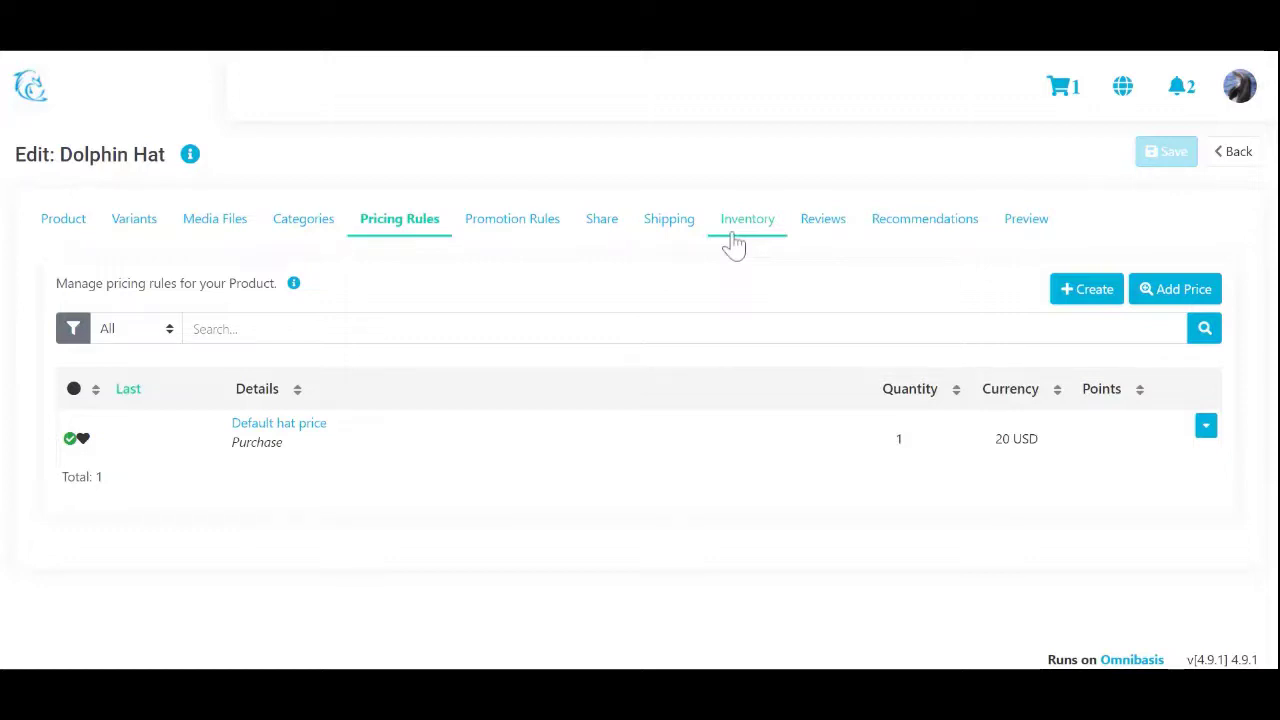
- Open the Dolphin Hat's existing inventory record for management and check its quantity
left_click(735, 235)
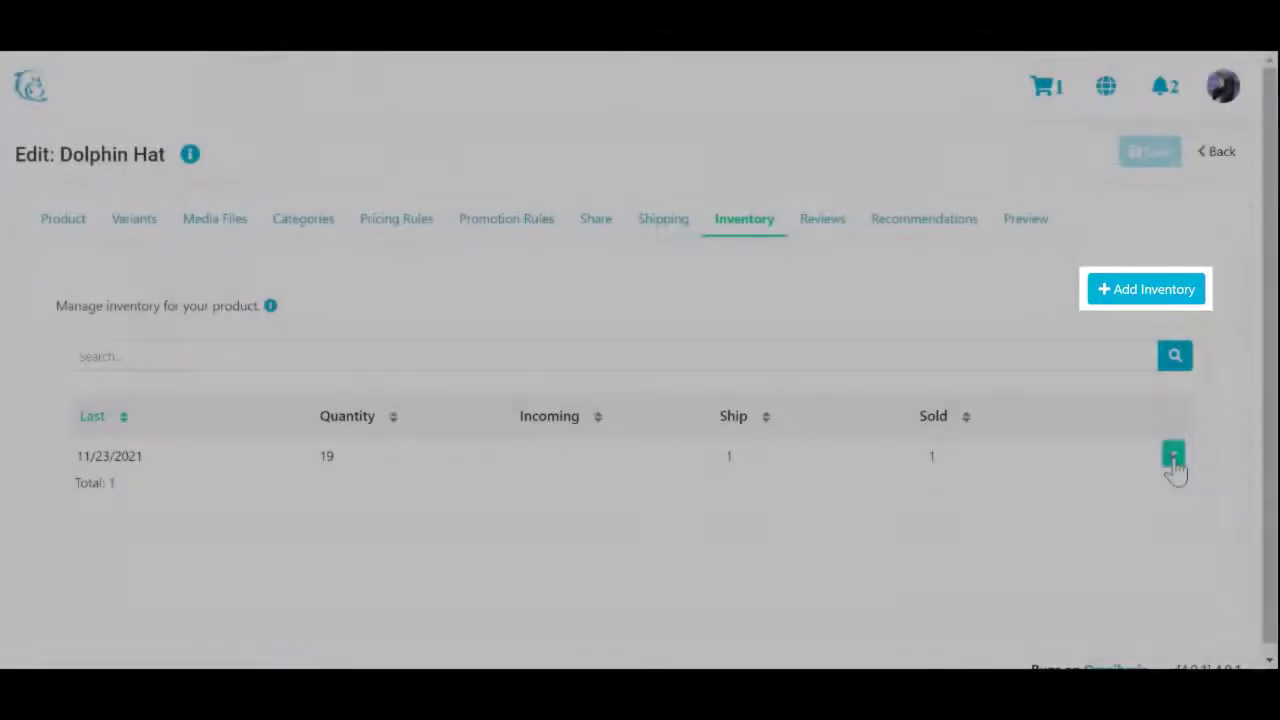
left_click(1173, 462)
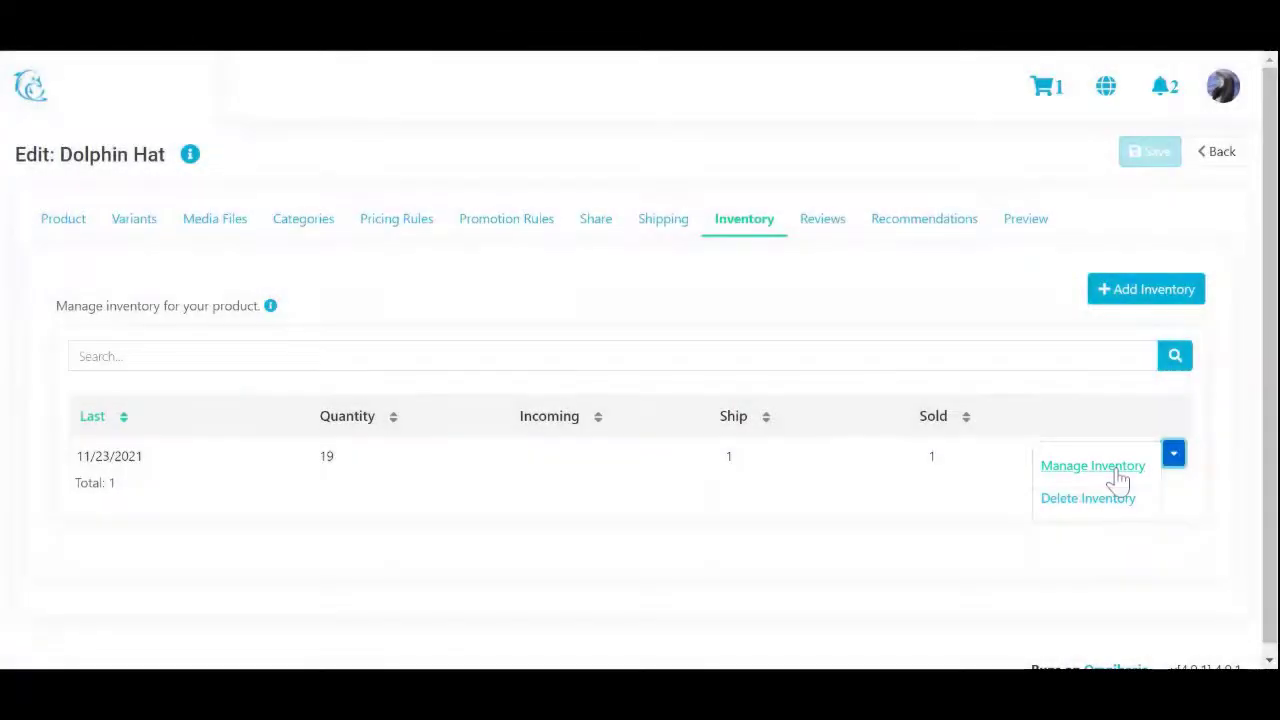
left_click(1117, 474)
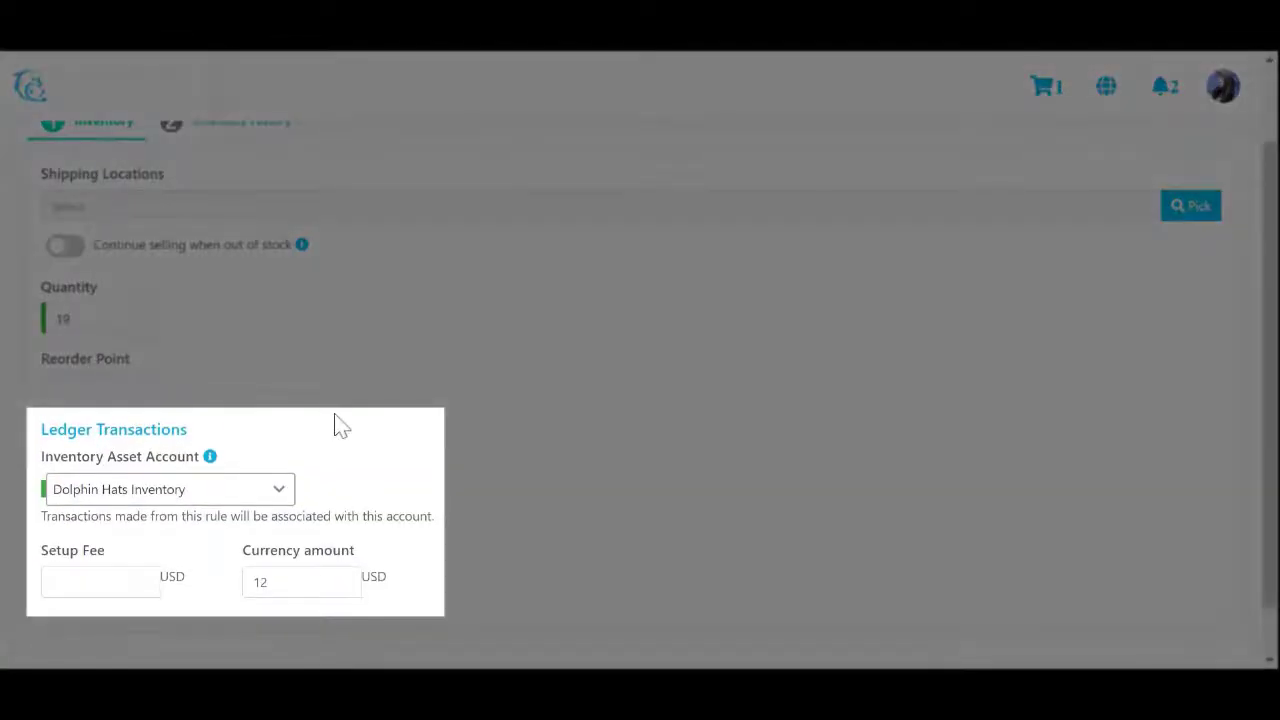
left_click(64, 318)
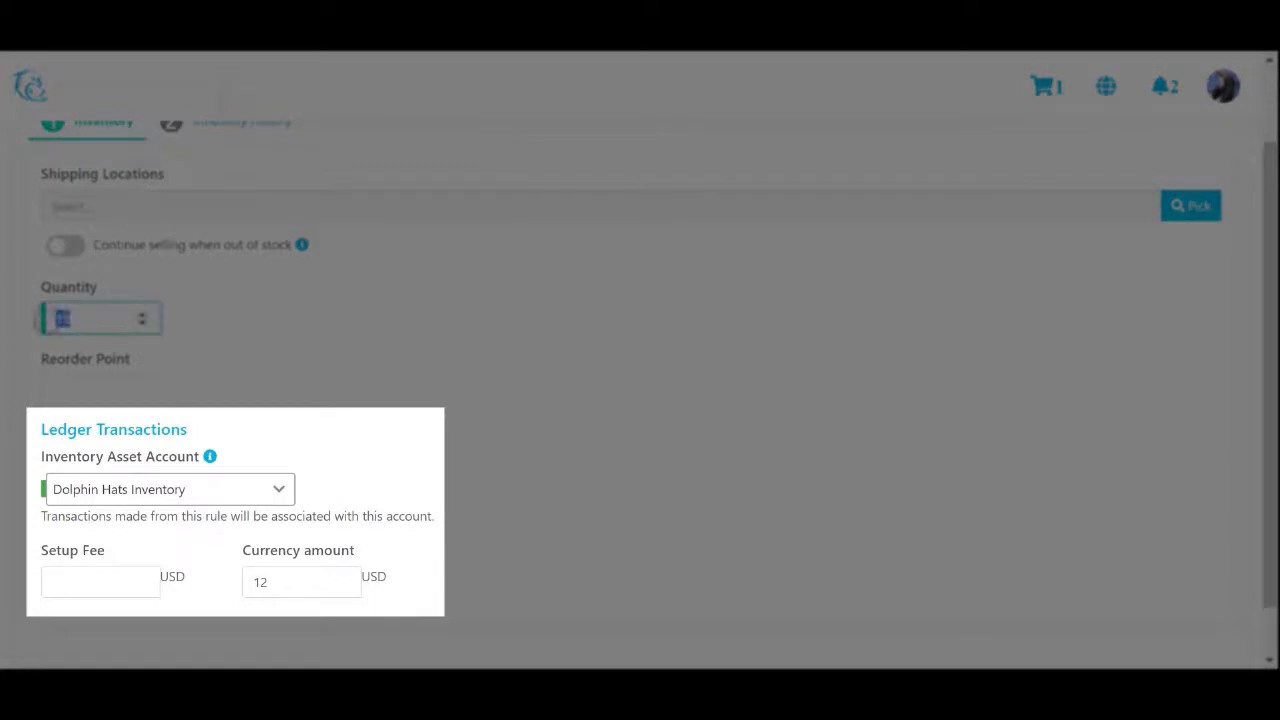
left_click(300, 349)
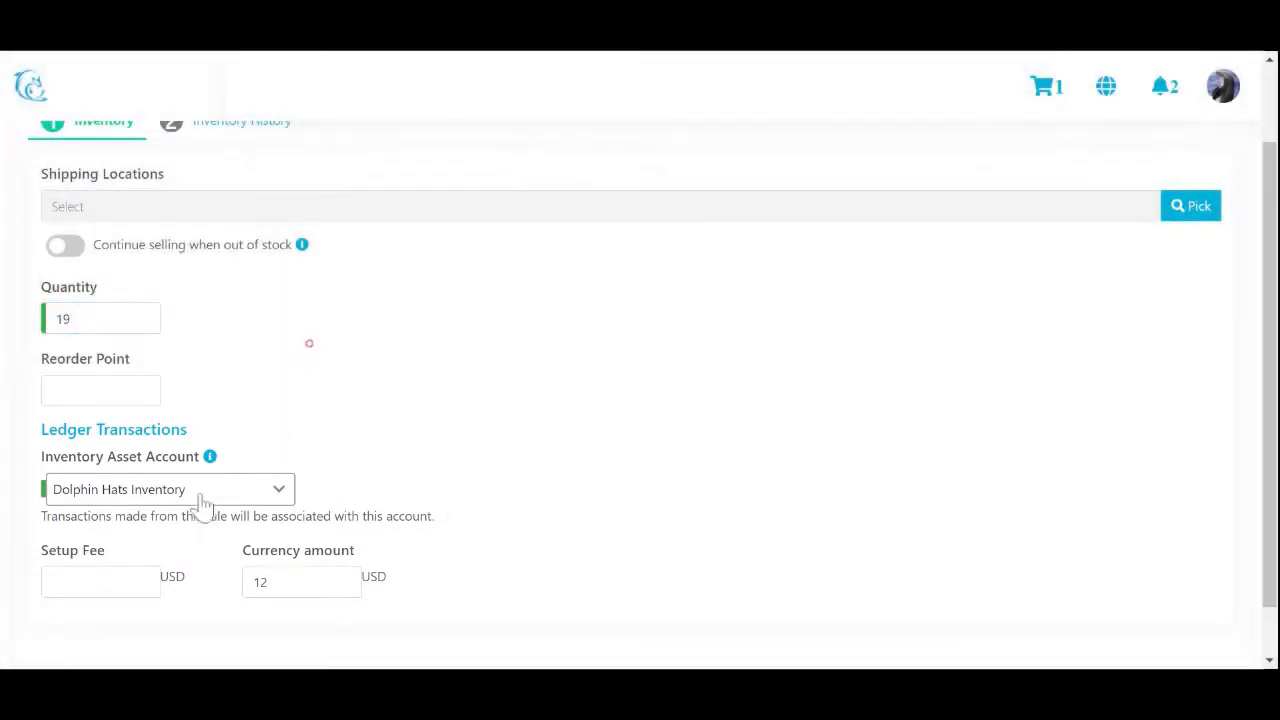
- Review the inventory record's asset account choices, currency amount and setup fee, then return to the Products list
left_click(188, 493)
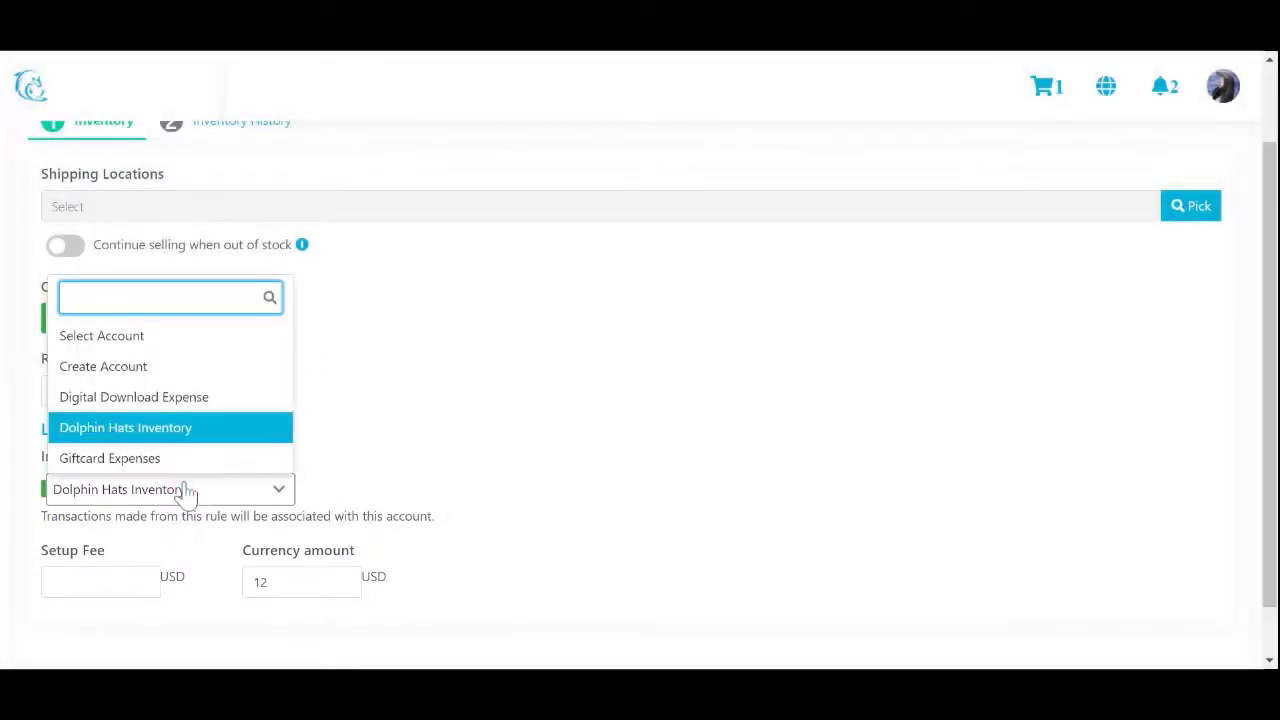
left_click(187, 491)
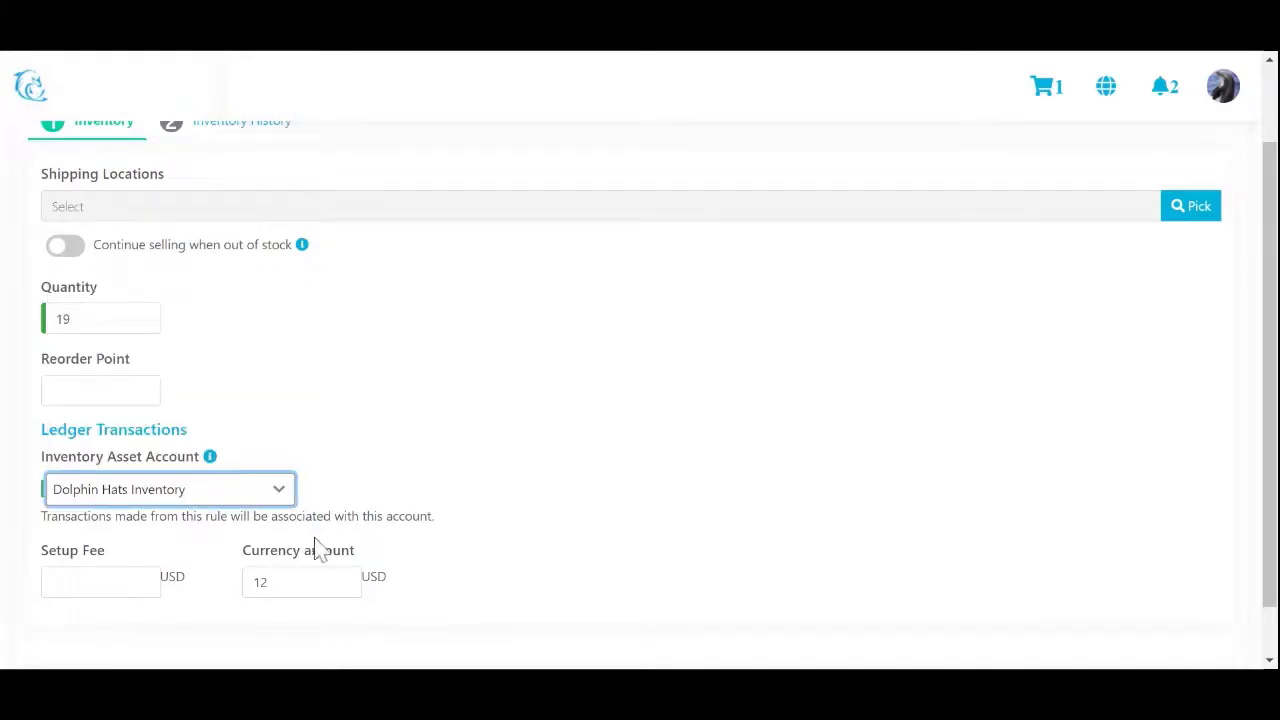
scroll(300, 560, "down", 1)
key("Tab")
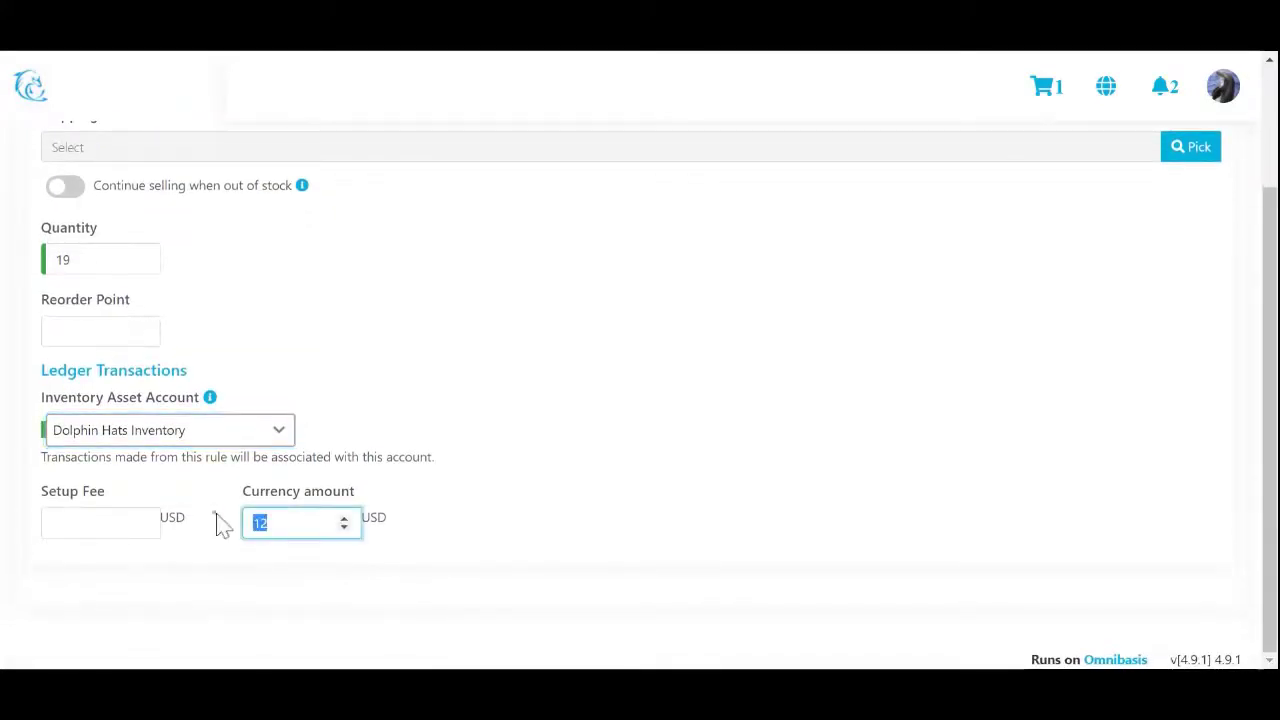
left_click(78, 514)
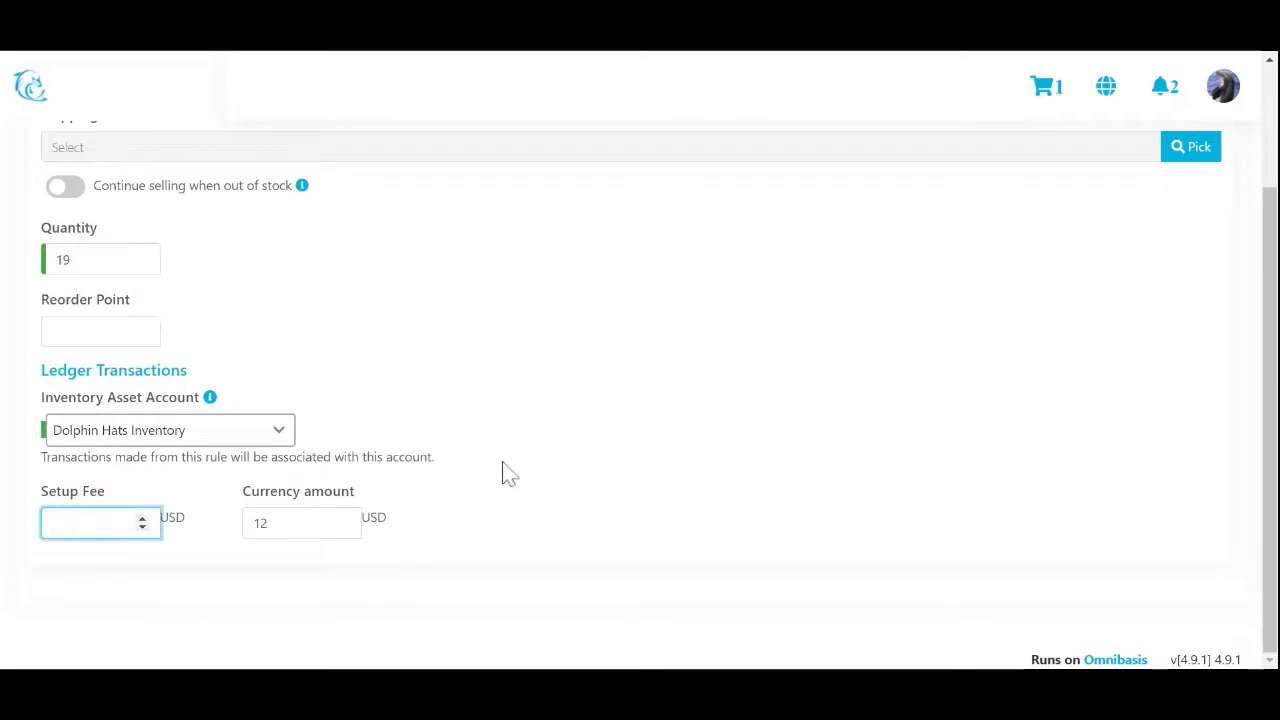
scroll(502, 472, "up", 3)
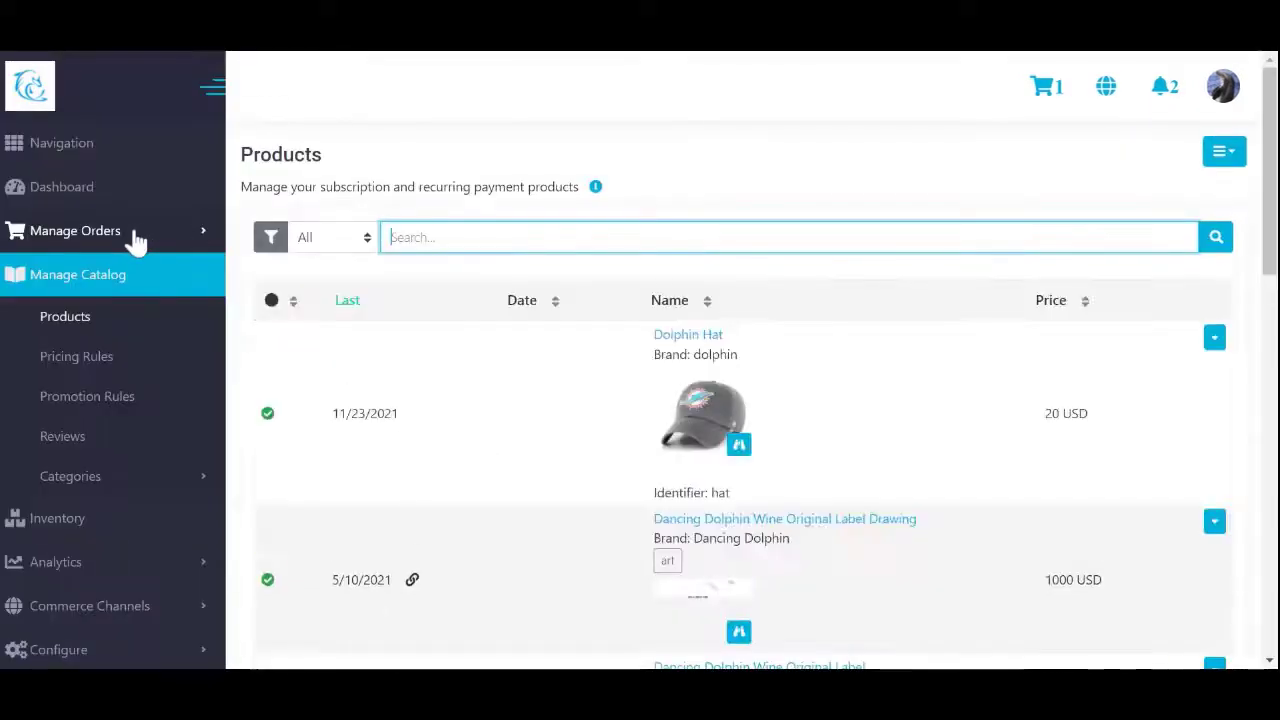
- Create a new order using the Dolphin Apparel Checkout Page, with the Tahiti Dolphin Center contact as customer
left_click(130, 240)
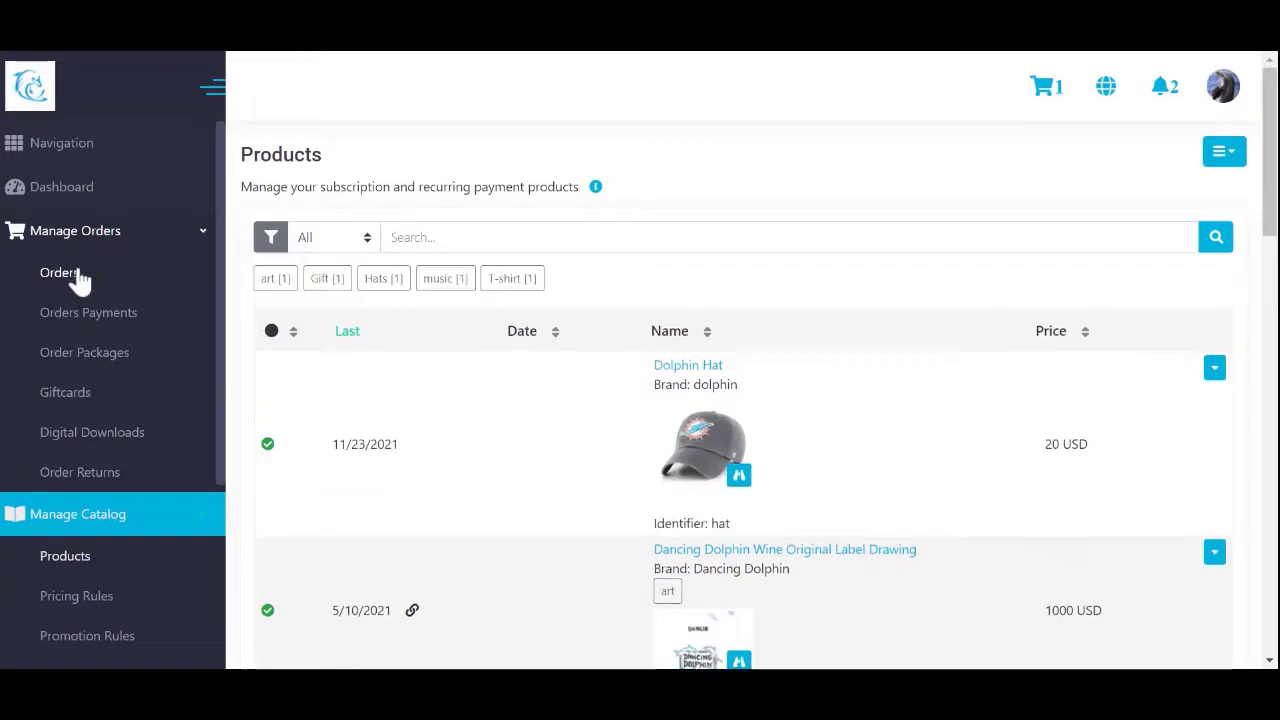
left_click(60, 273)
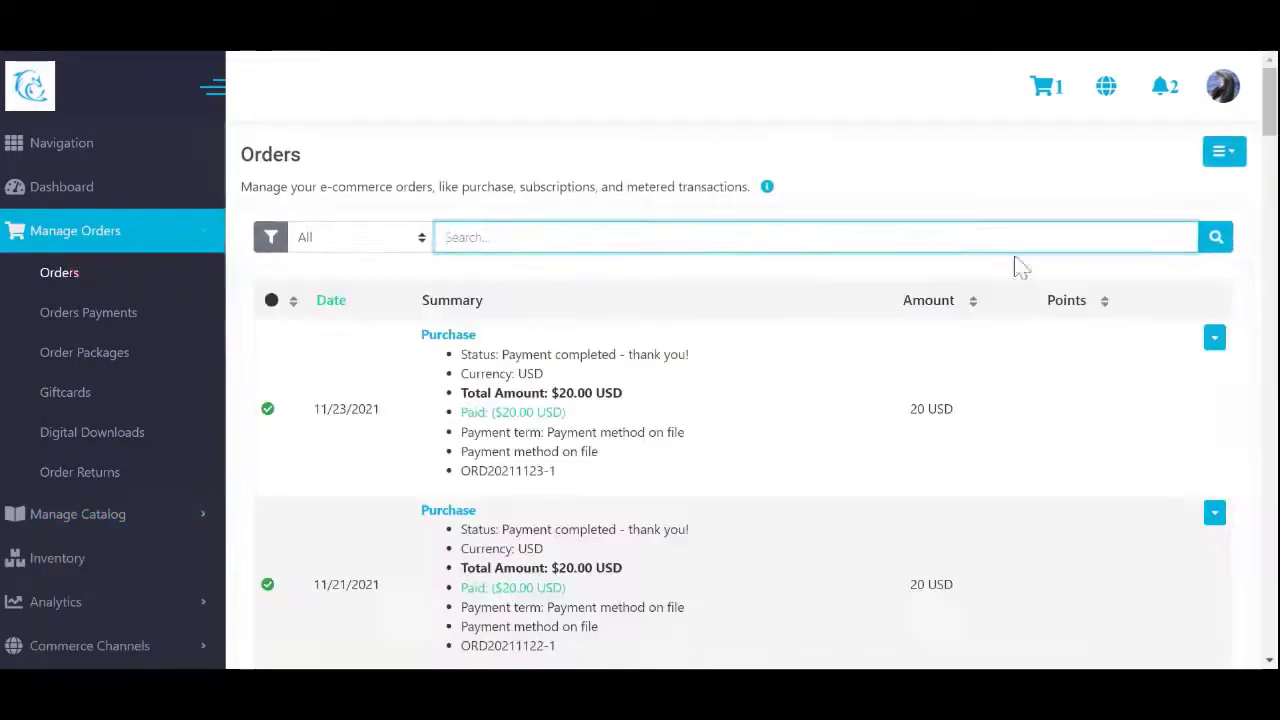
left_click(1232, 157)
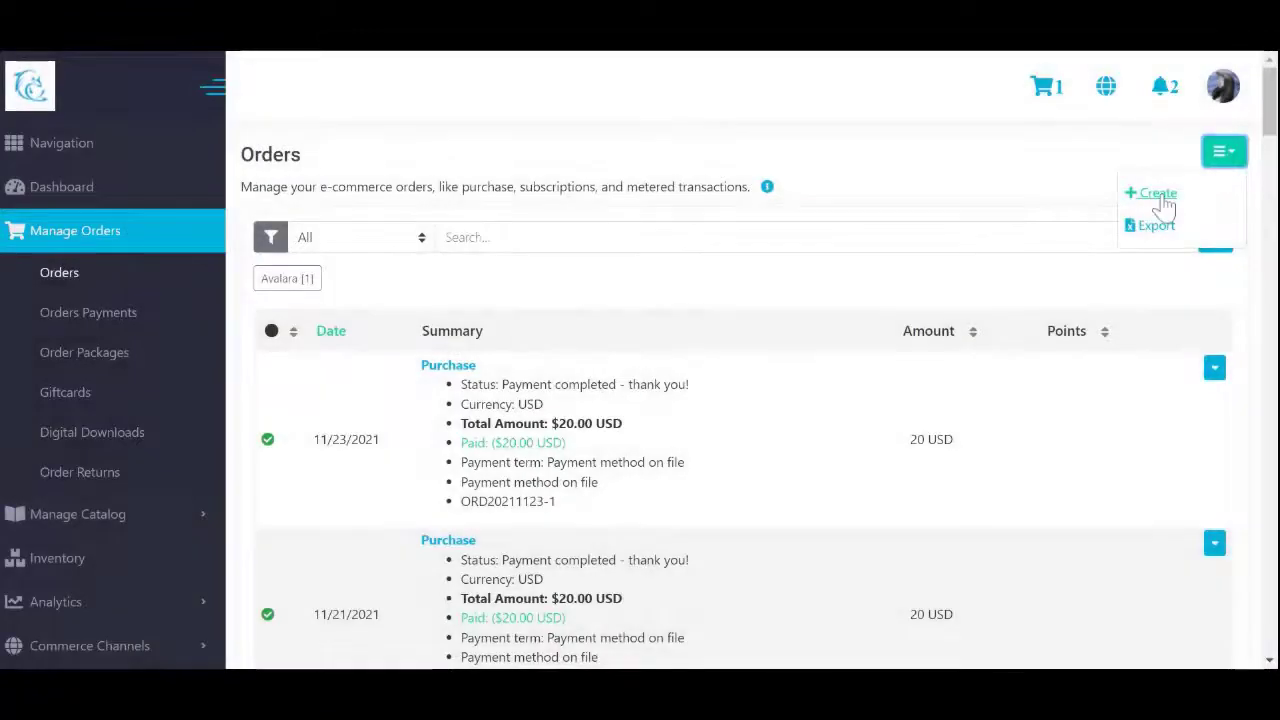
left_click(1155, 193)
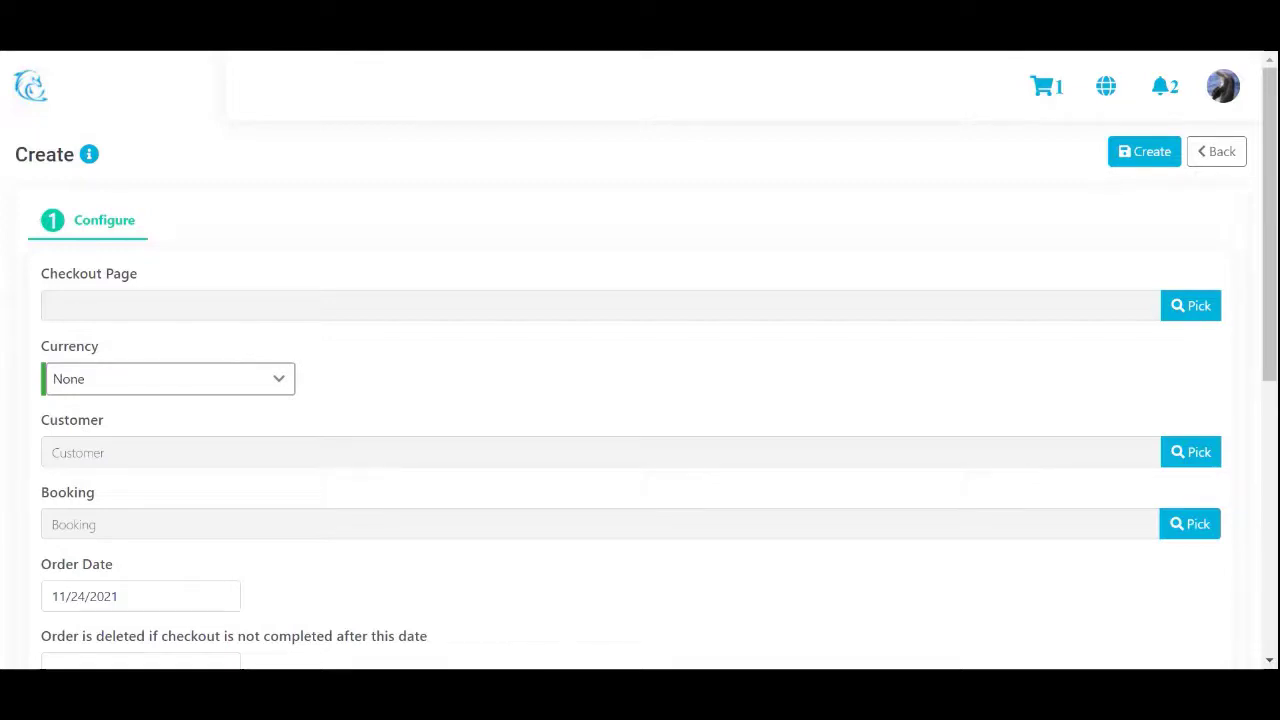
left_click(1166, 447)
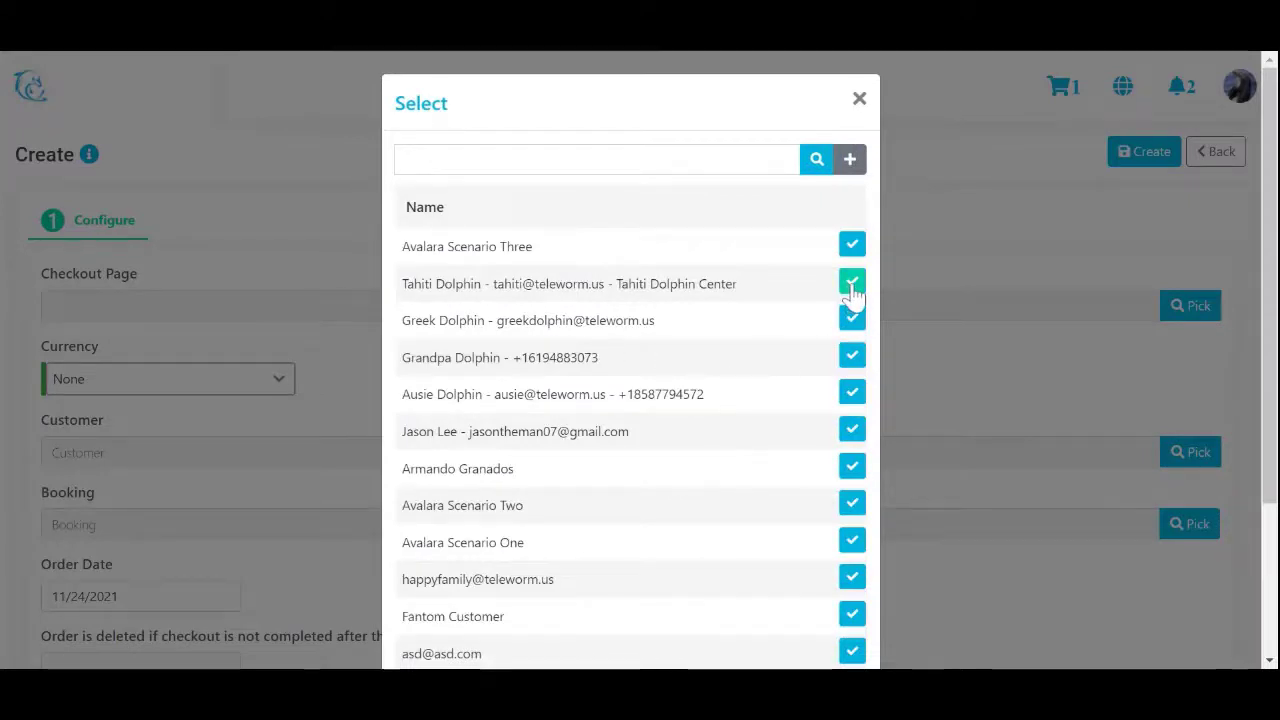
left_click(851, 285)
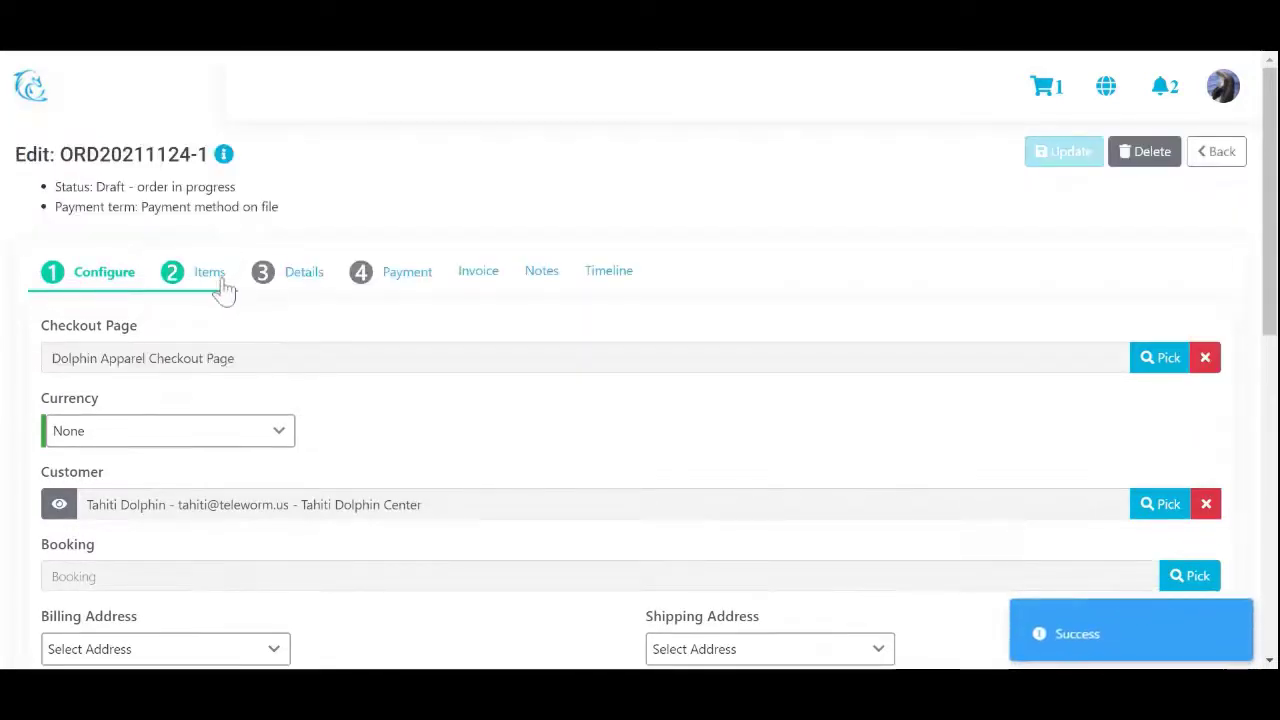
- Add the Dolphin Hat product to the new order's items
left_click(222, 286)
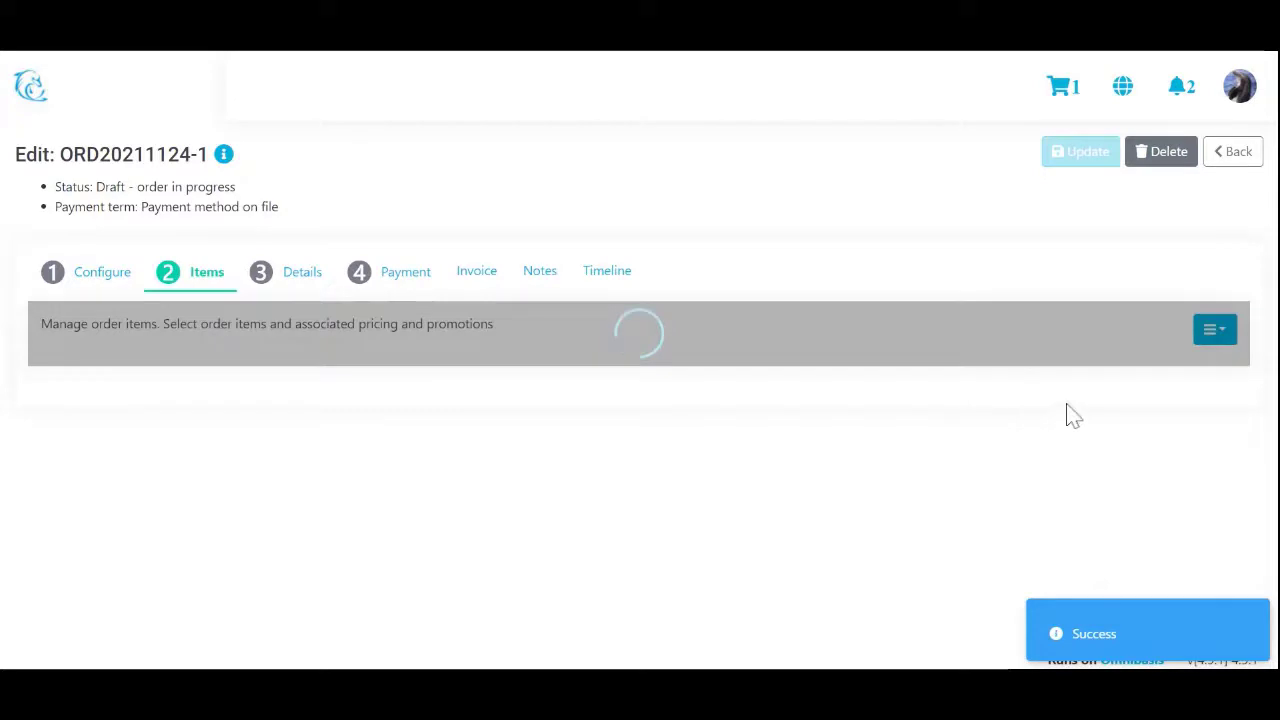
left_click(1214, 333)
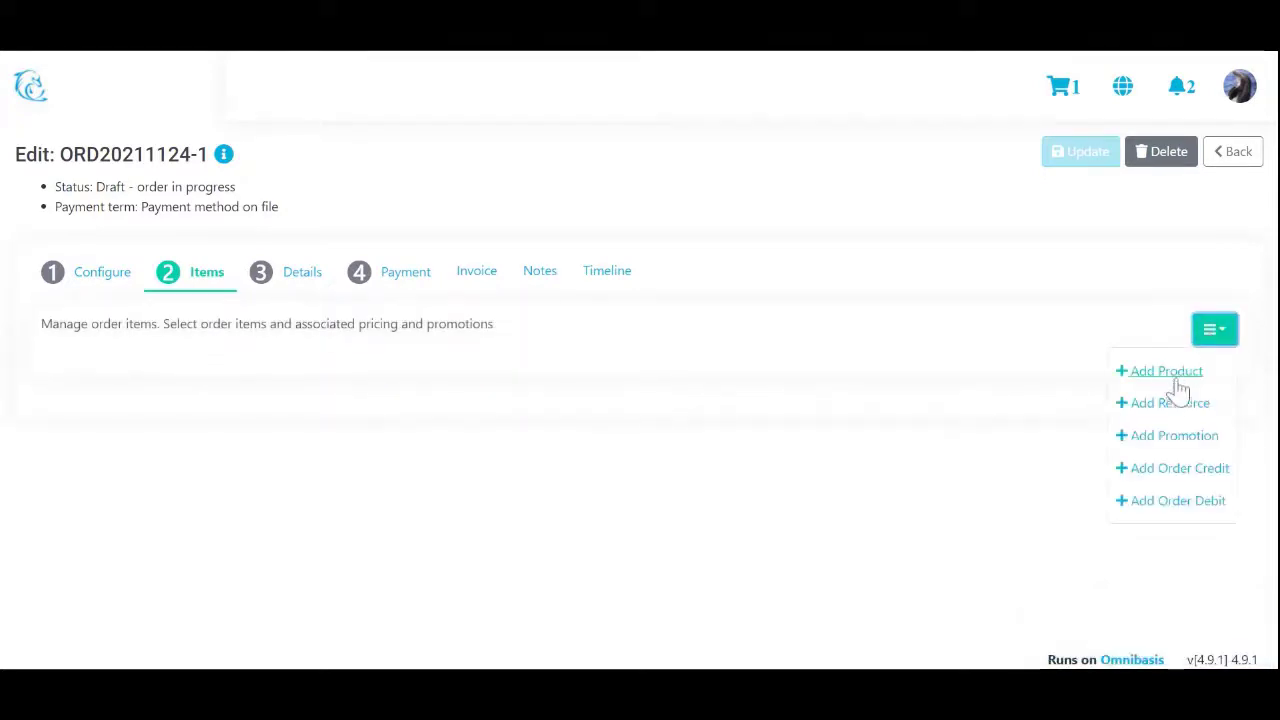
left_click(1168, 374)
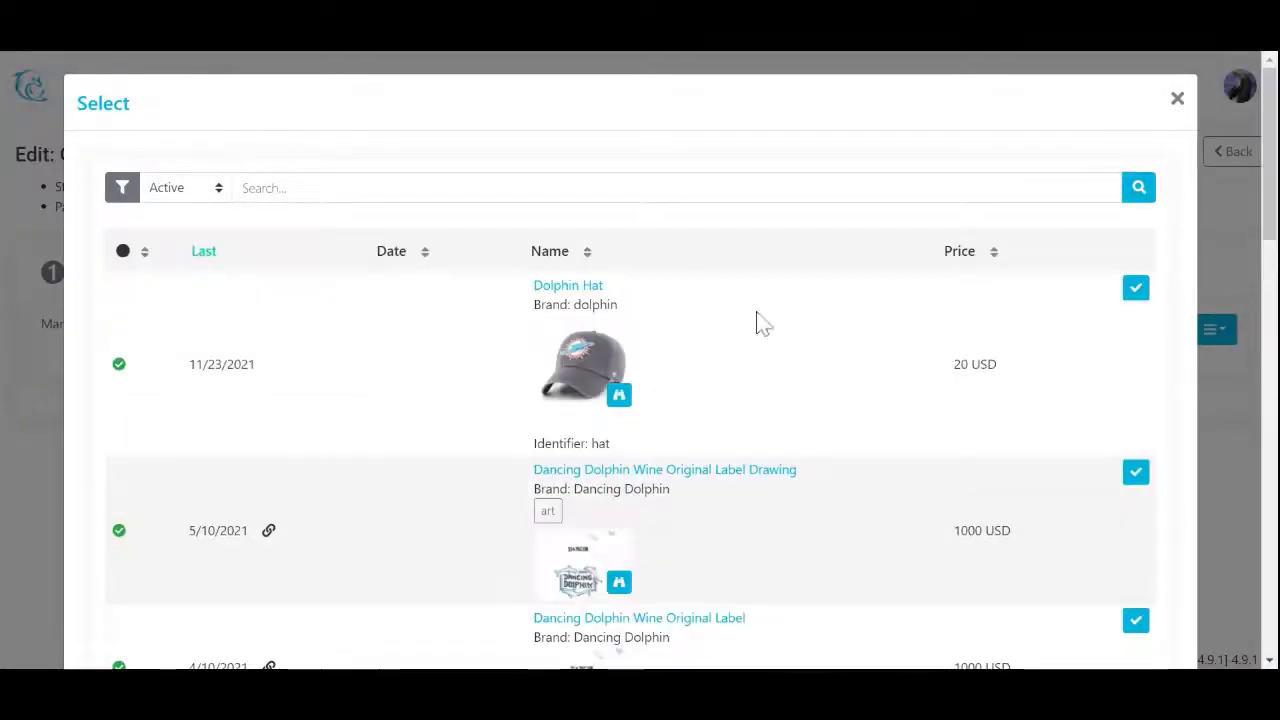
left_click(1134, 288)
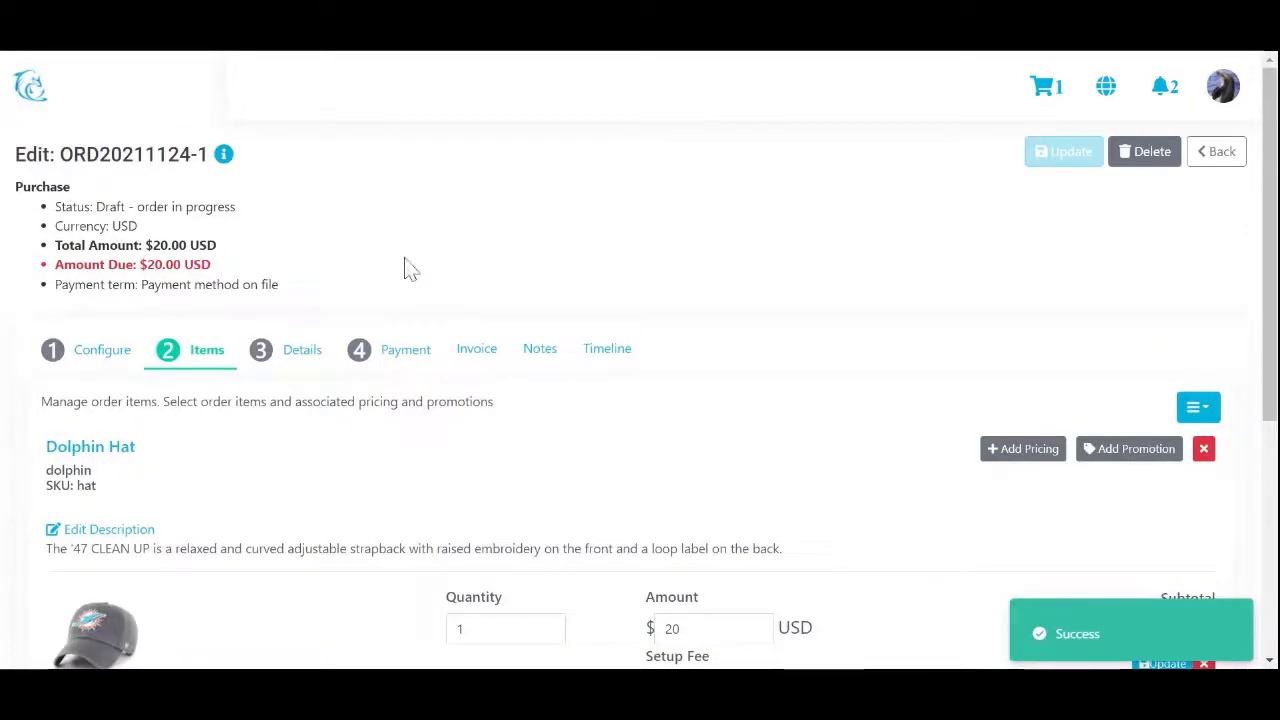
- Collect the order's $20.00 USD payment from the saved Dophin credit card and confirm the payment
left_click(405, 355)
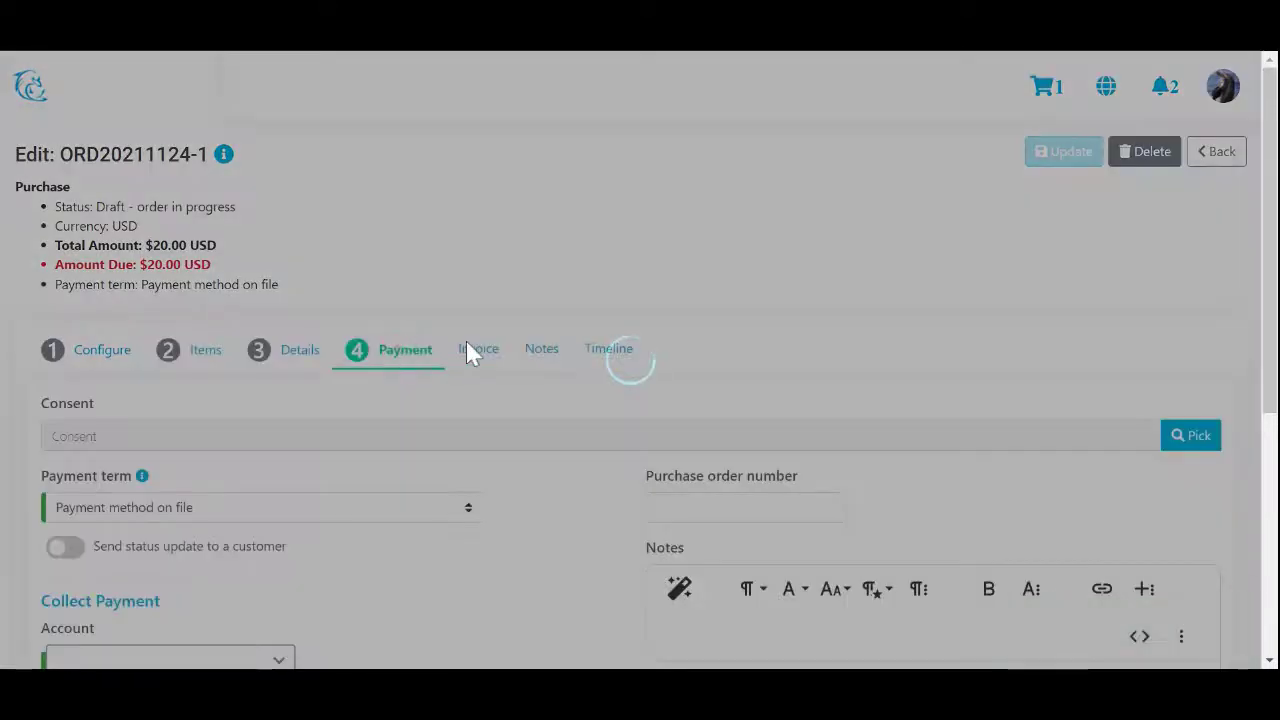
scroll(429, 374, "down", 3)
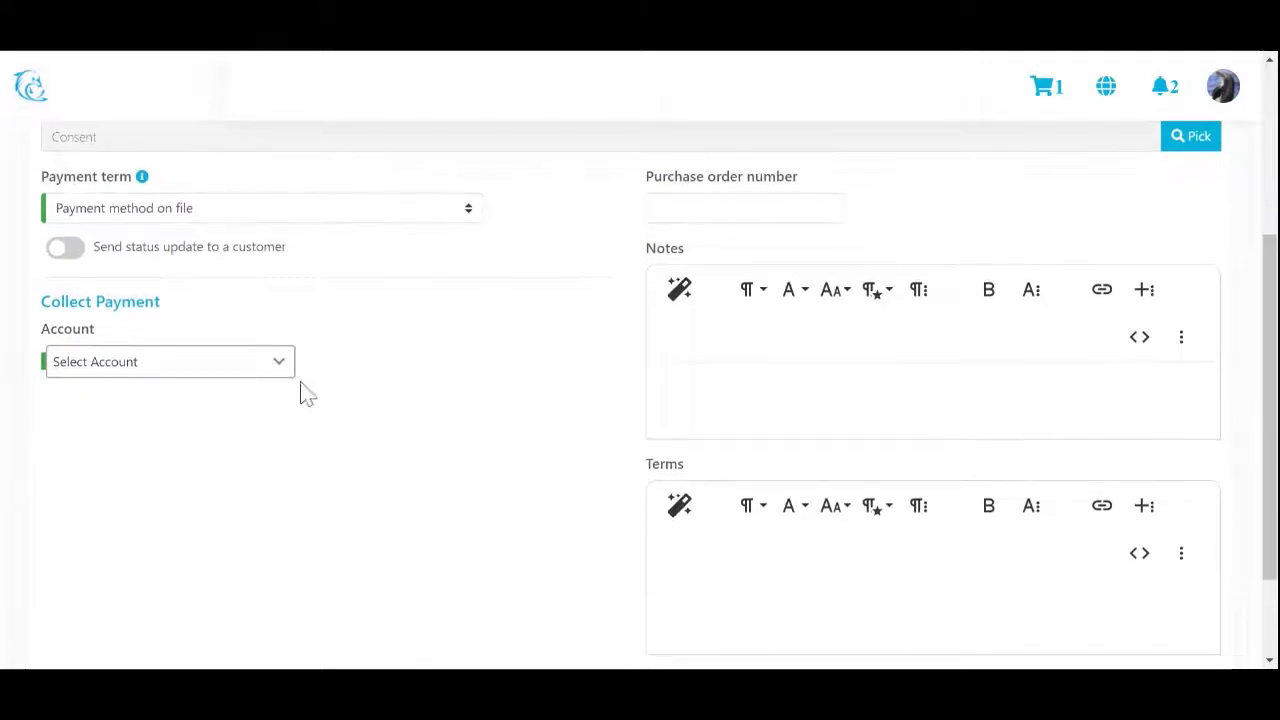
left_click(276, 364)
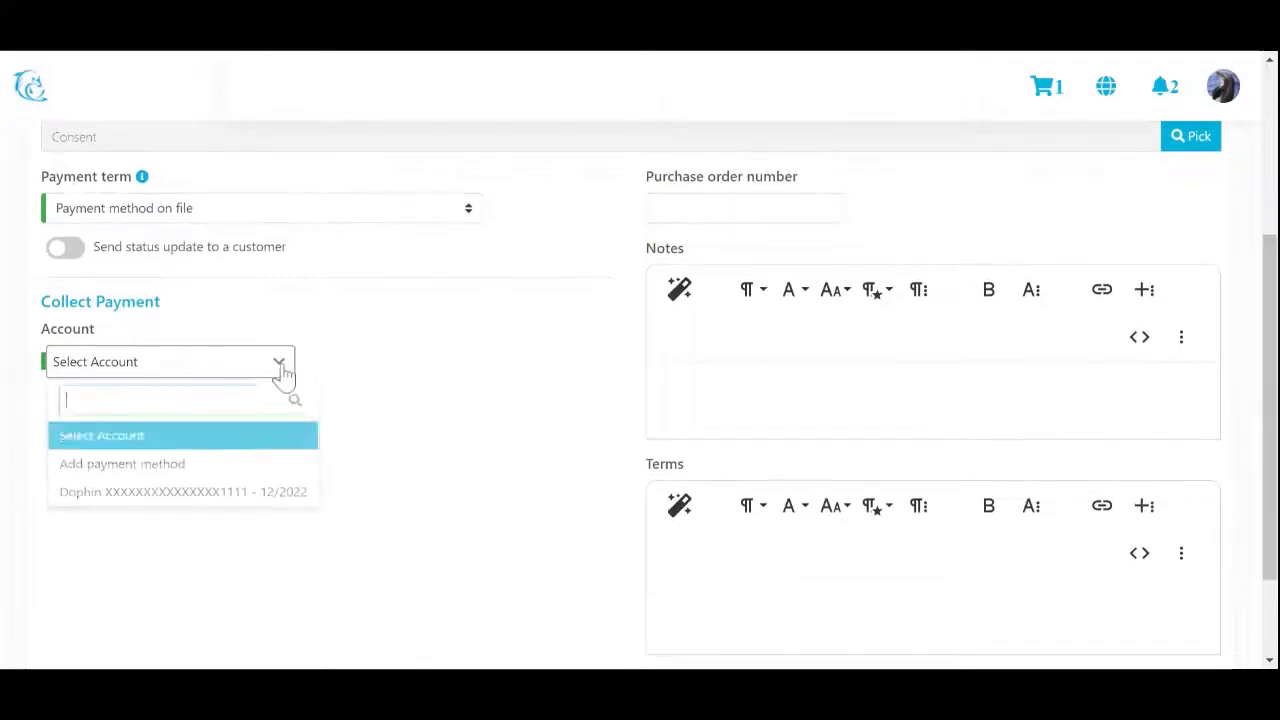
left_click(255, 501)
scroll(423, 491, "down", 2)
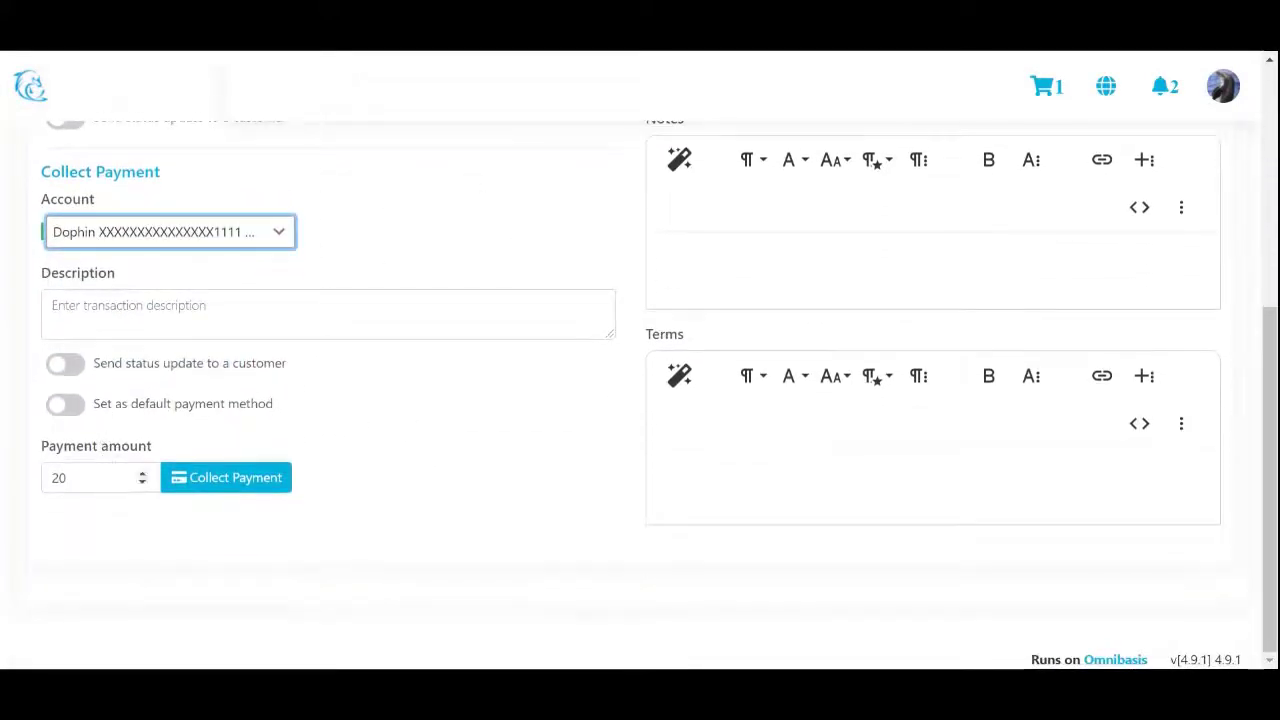
left_click(223, 483)
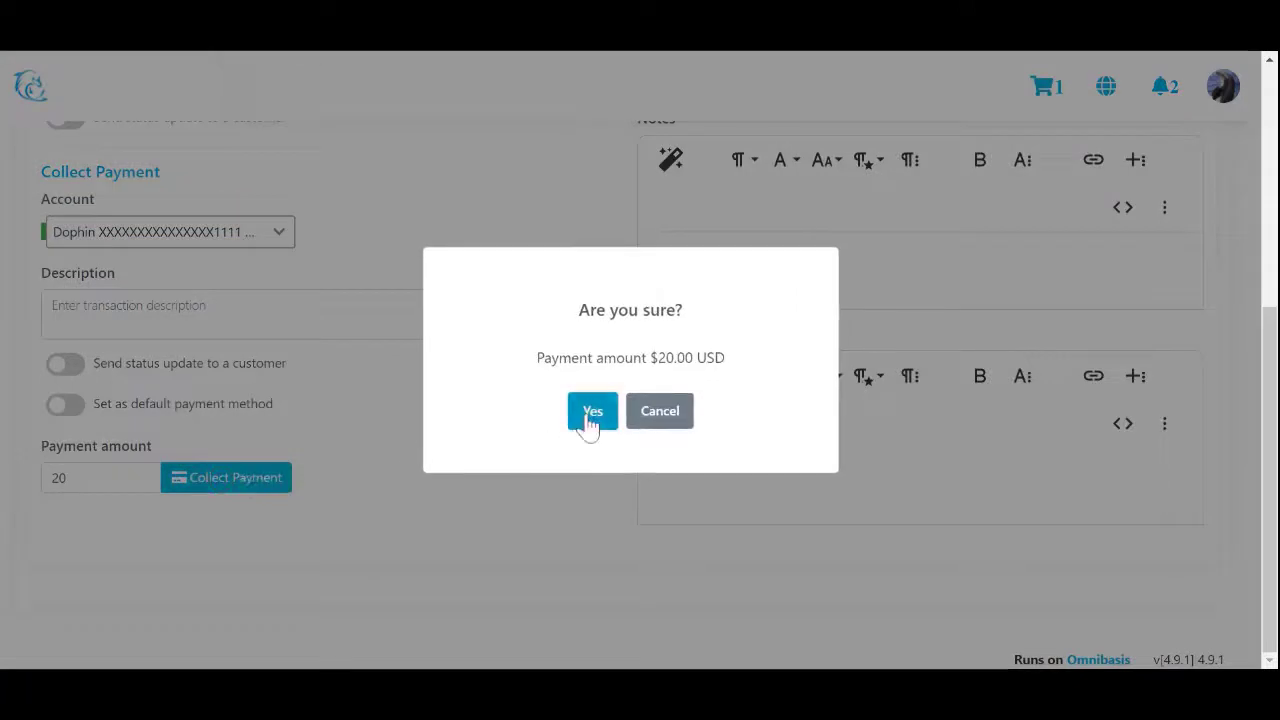
left_click(590, 420)
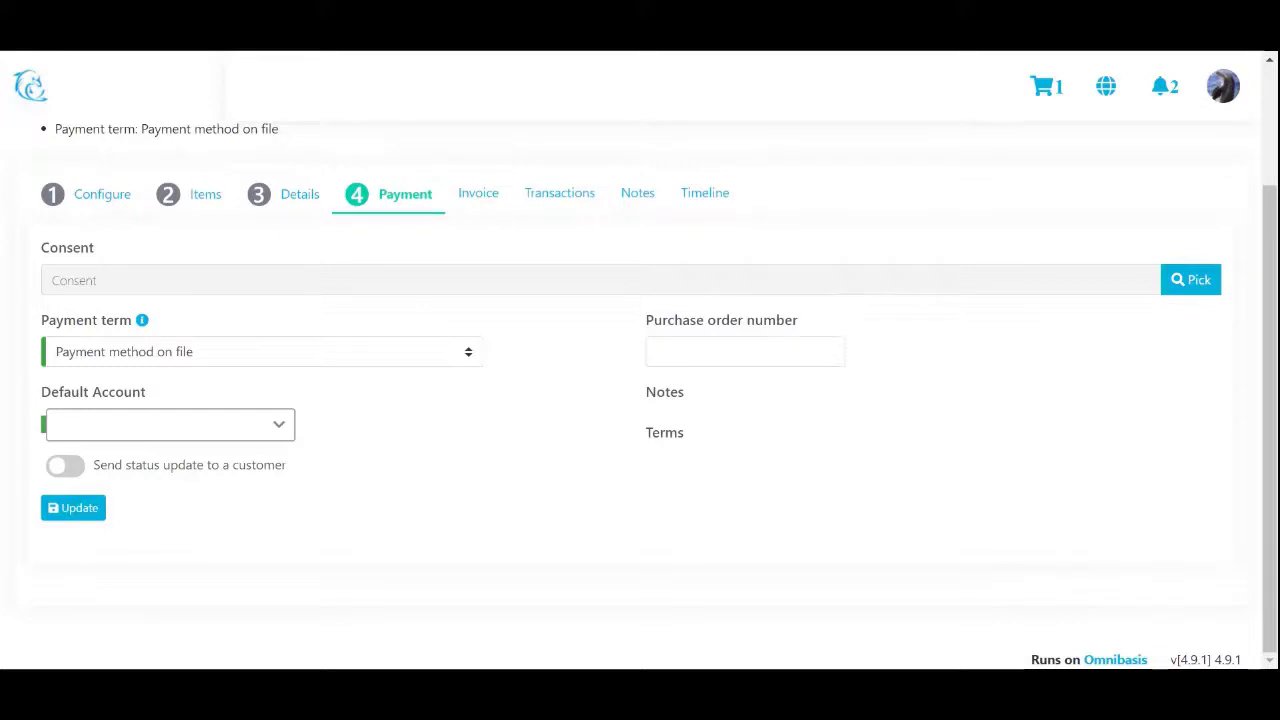
- Review the ledger transactions recorded for the paid order, including their accounts, amounts and balances, then return to the Orders list
scroll(590, 338, "up", 3)
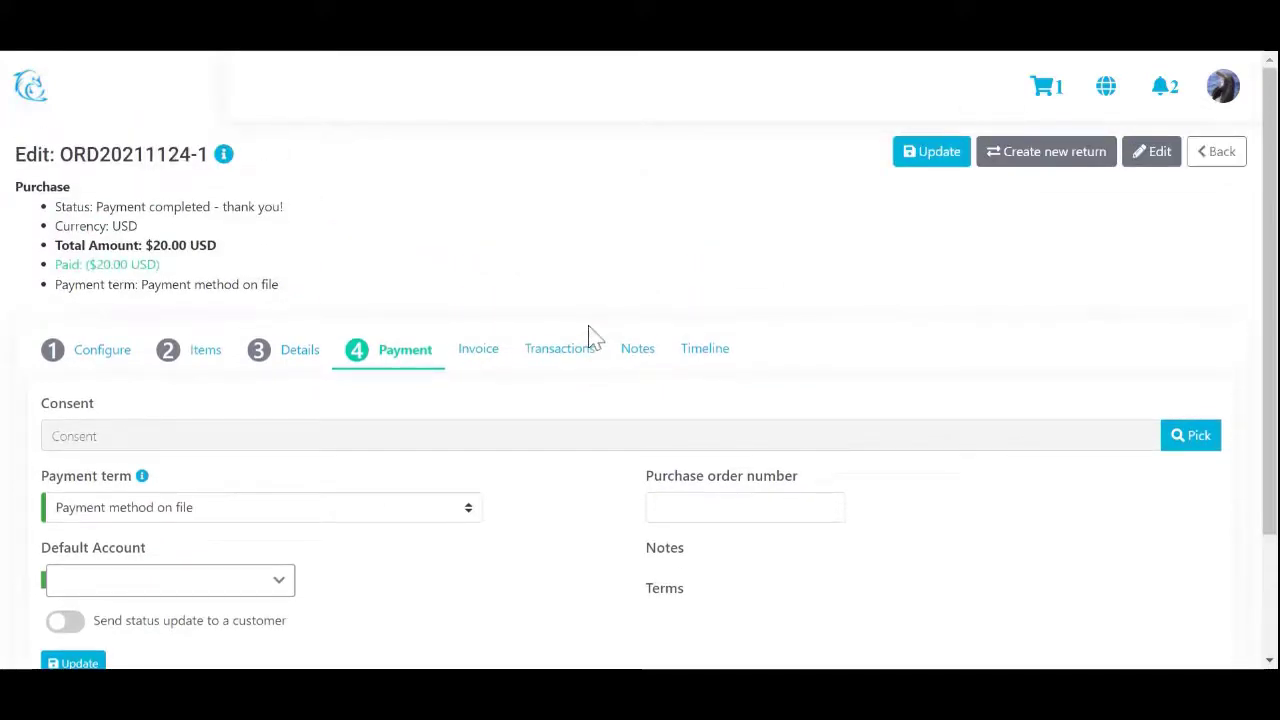
left_click(556, 362)
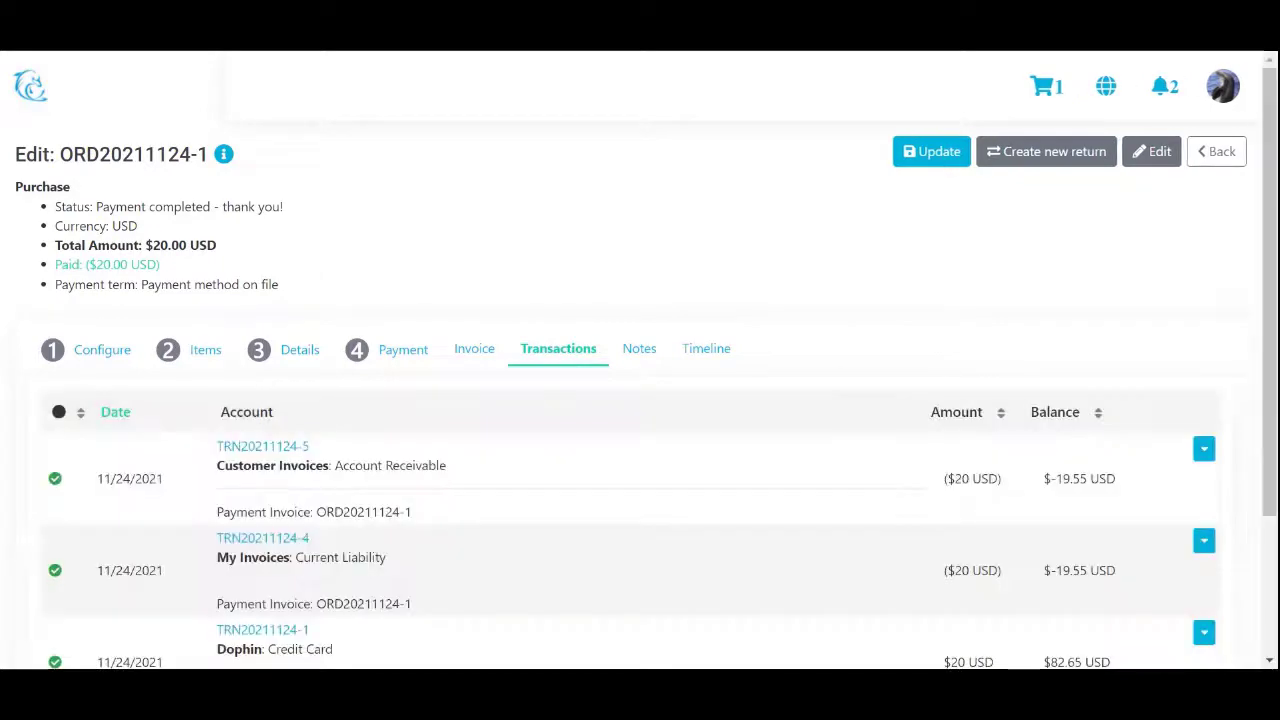
scroll(1020, 507, "down", 2)
scroll(1020, 507, "down", 1)
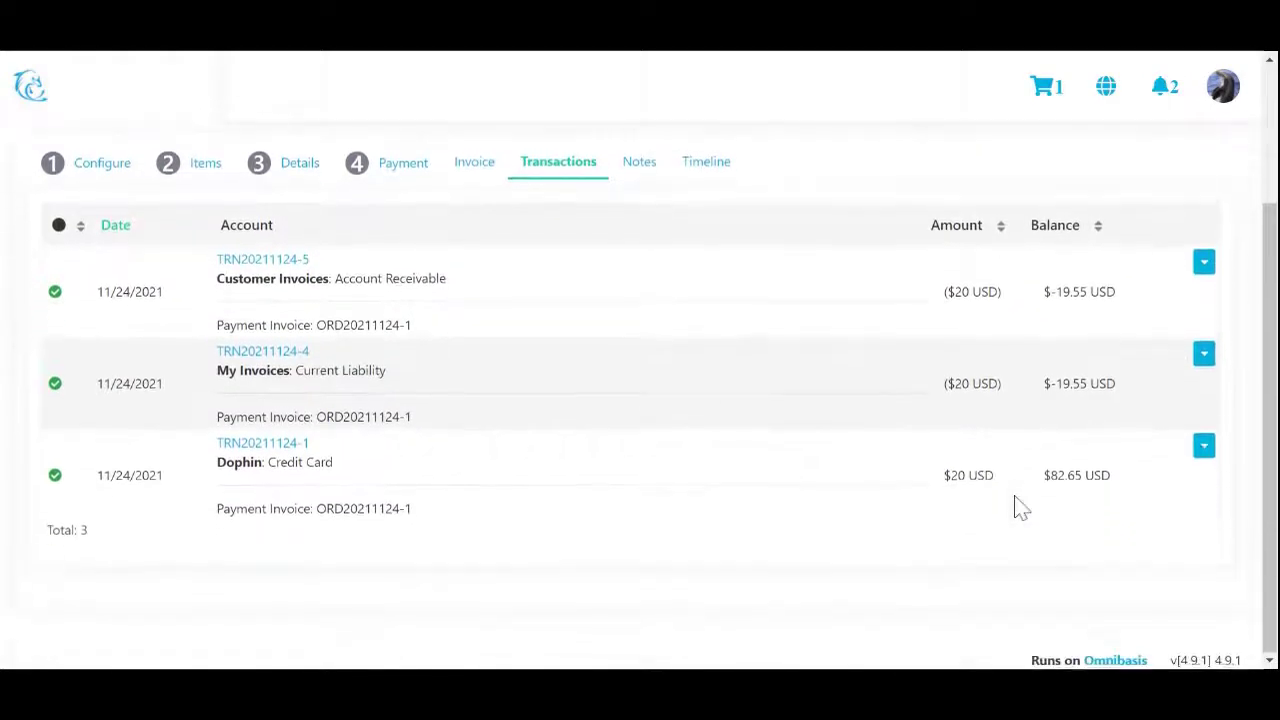
scroll(1020, 507, "up", 1)
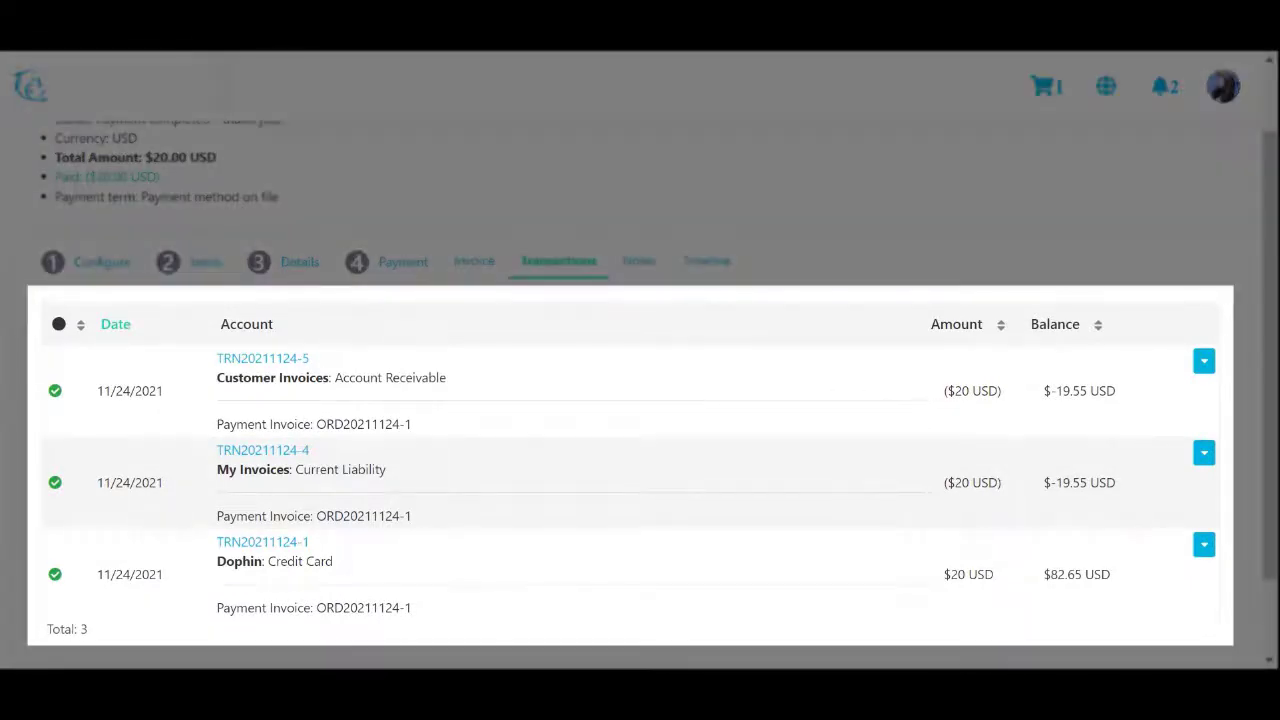
scroll(1043, 314, "up", 1)
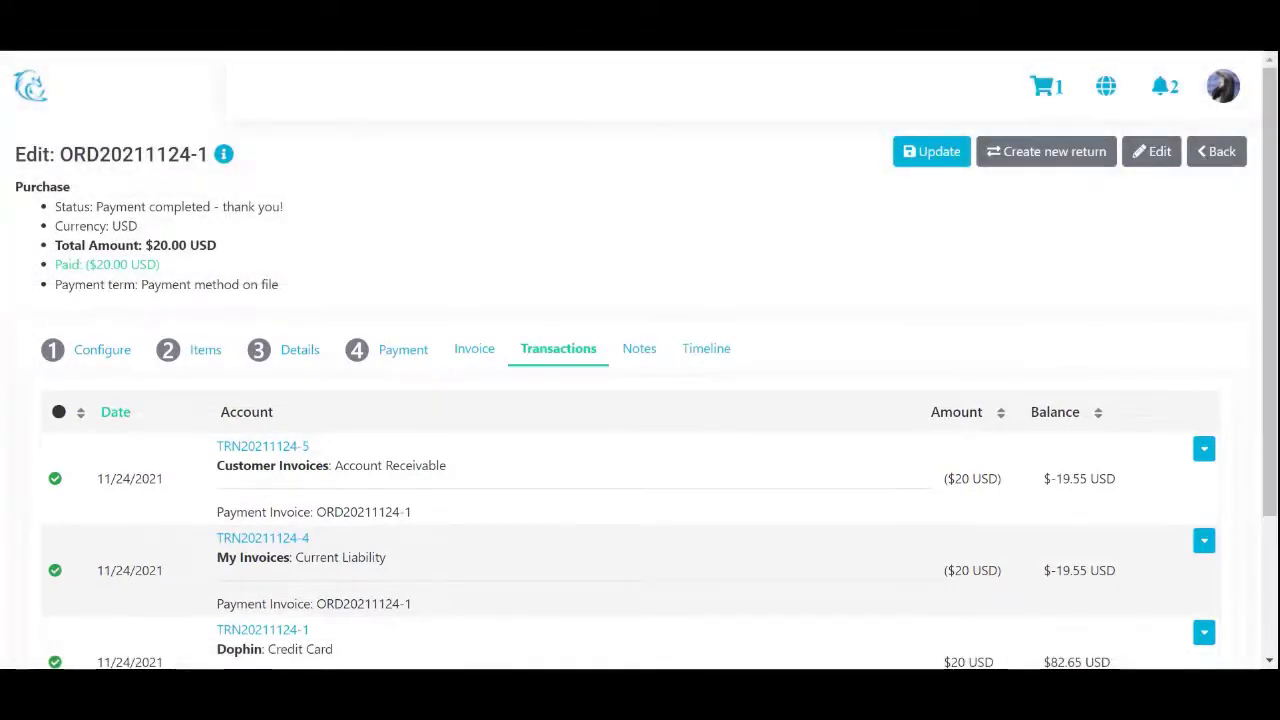
left_click(1214, 155)
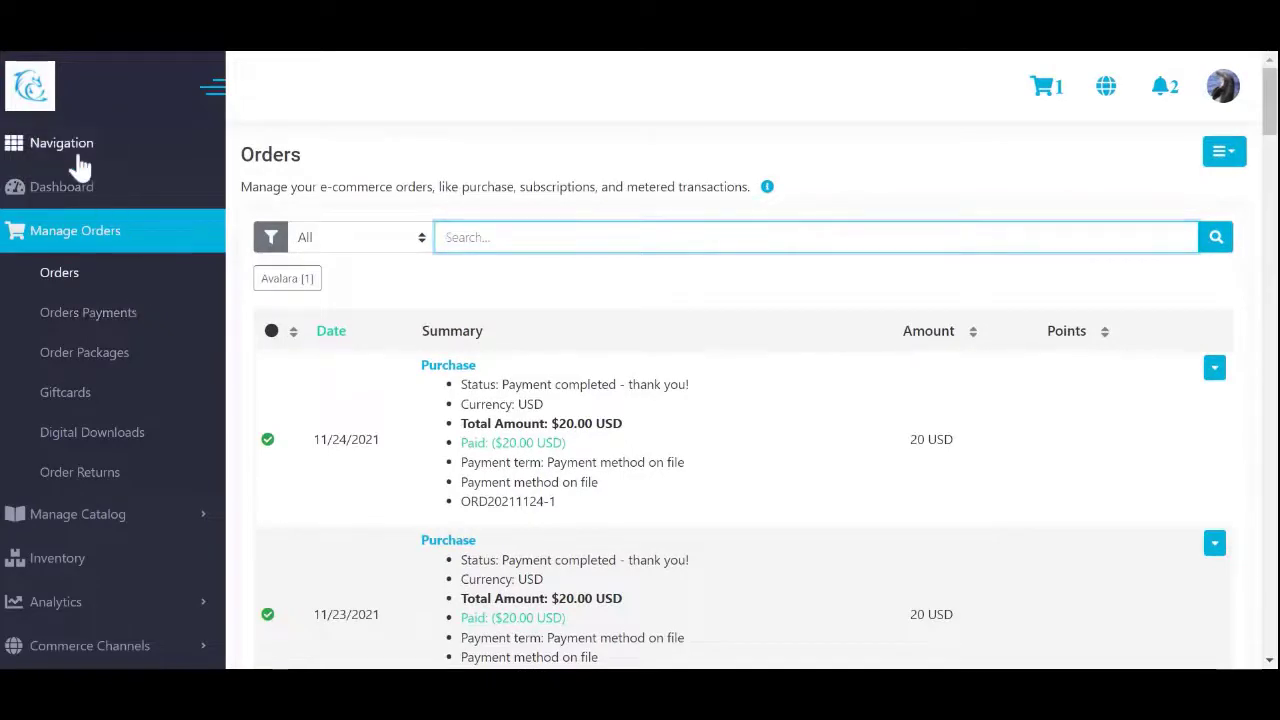
- Switch to OmniLedger, examine the Ledger Accounts list and show the available actions for the Customer Invoices account
left_click(72, 148)
scroll(634, 523, "down", 4)
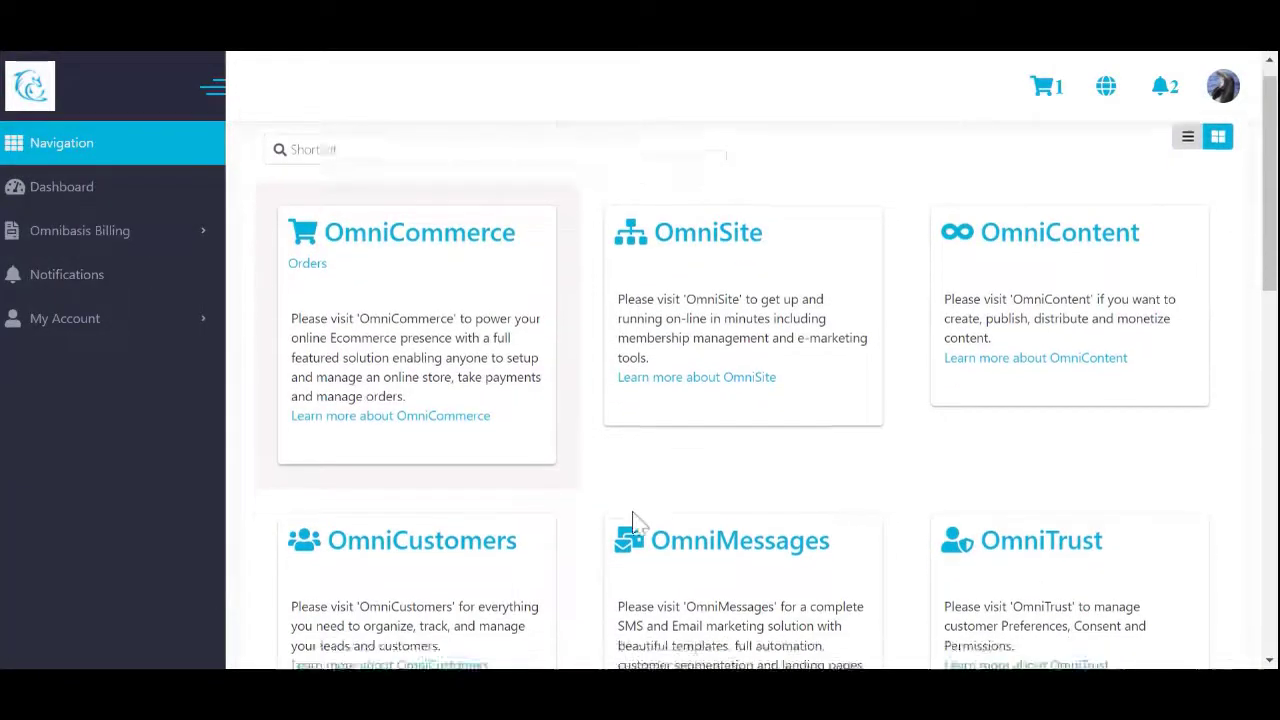
left_click(718, 442)
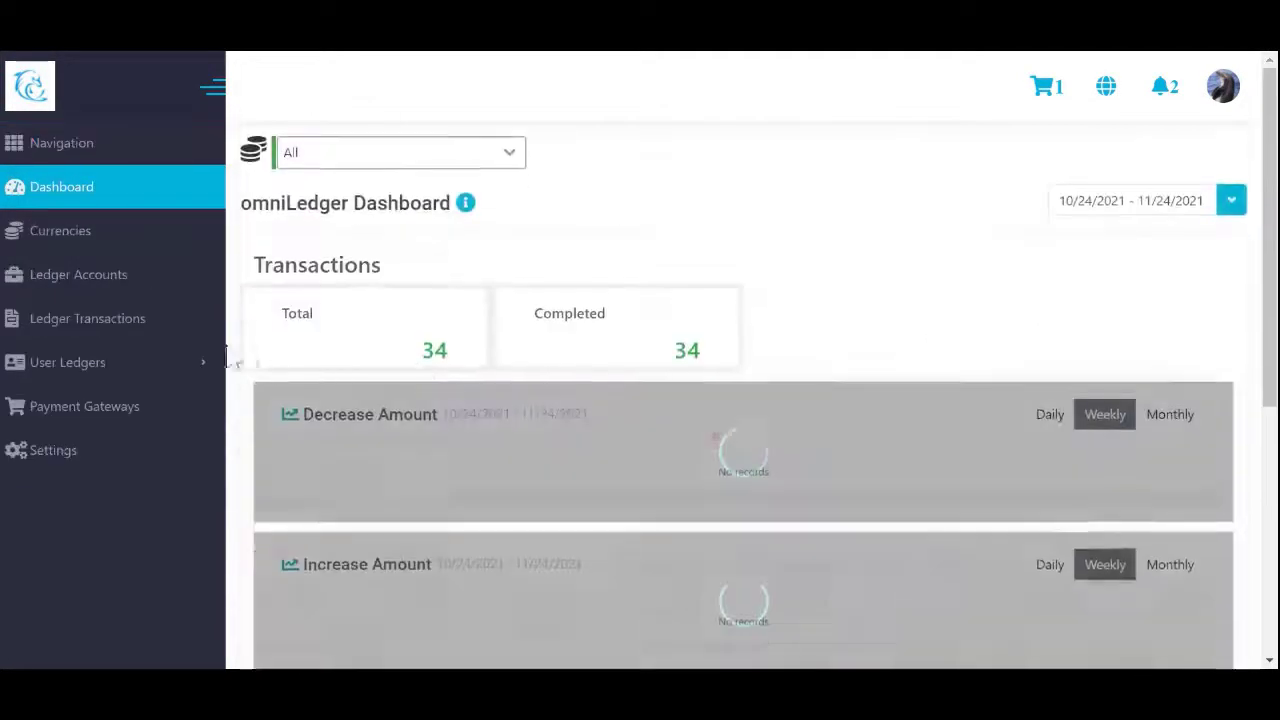
left_click(120, 288)
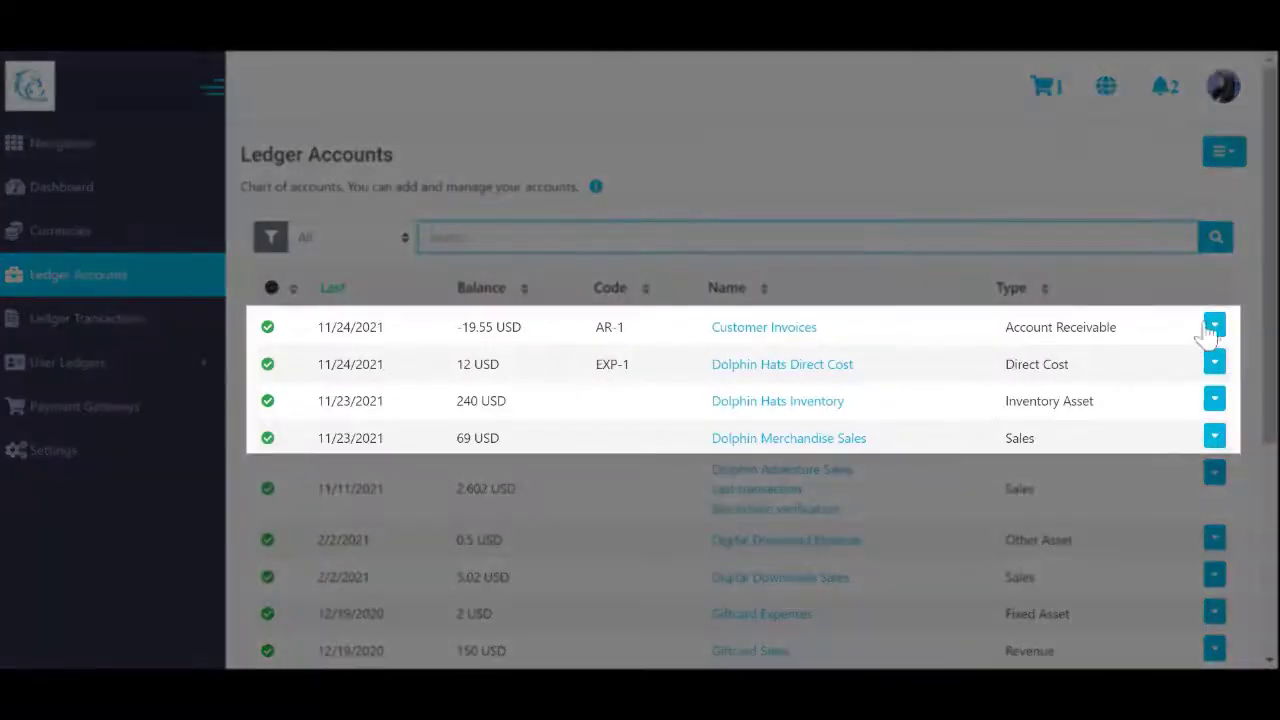
left_click(1214, 326)
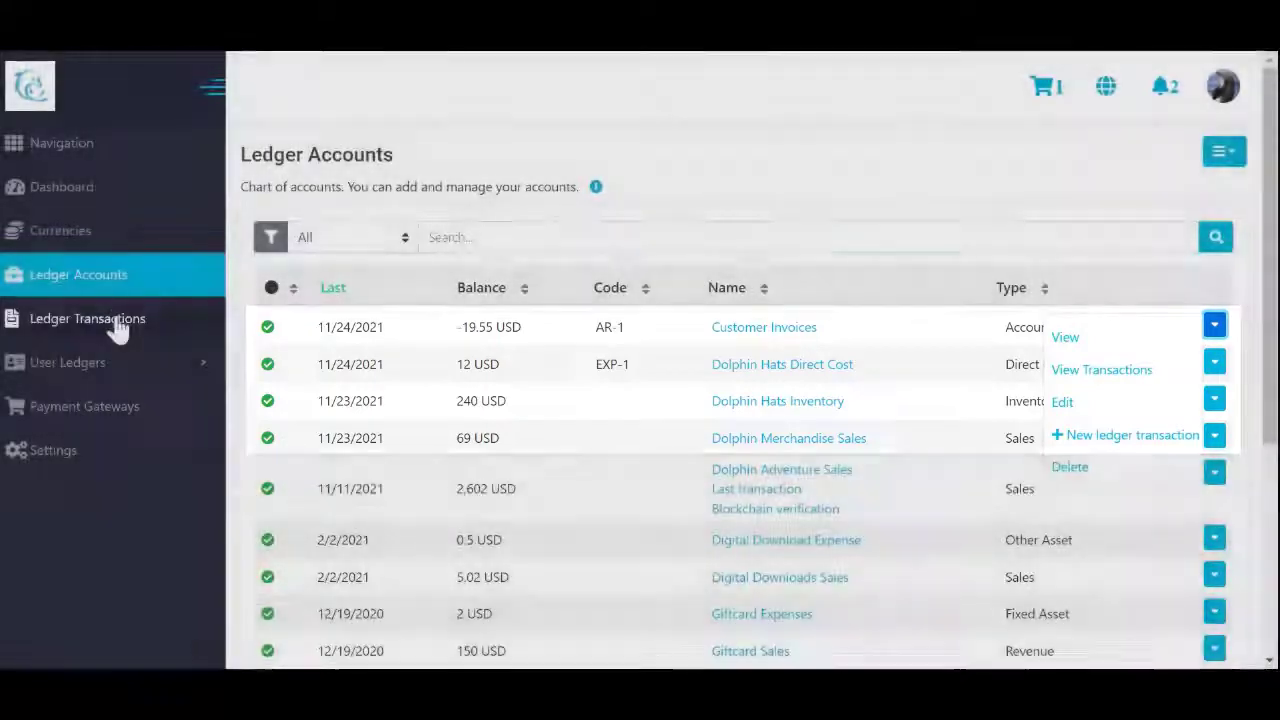
- Examine the Ledger Transactions list and the newest Customer Invoices transaction's available actions, then return to the module overview
left_click(140, 322)
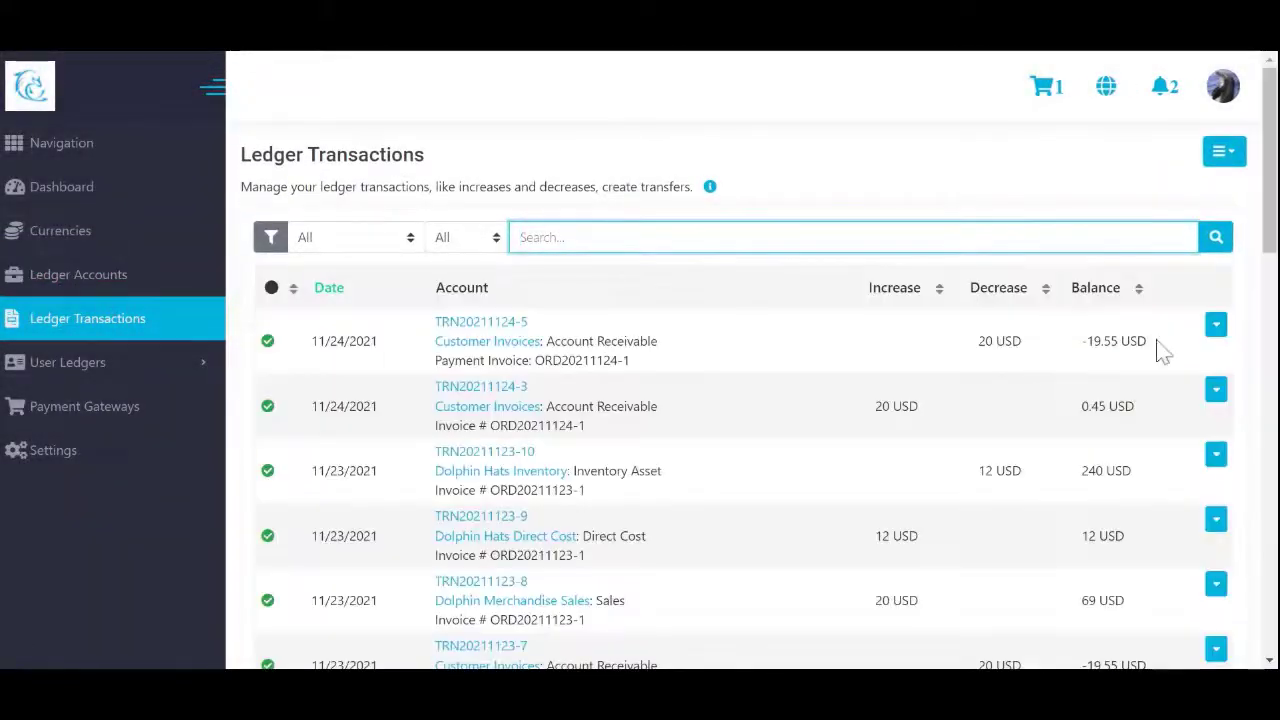
left_click(1213, 332)
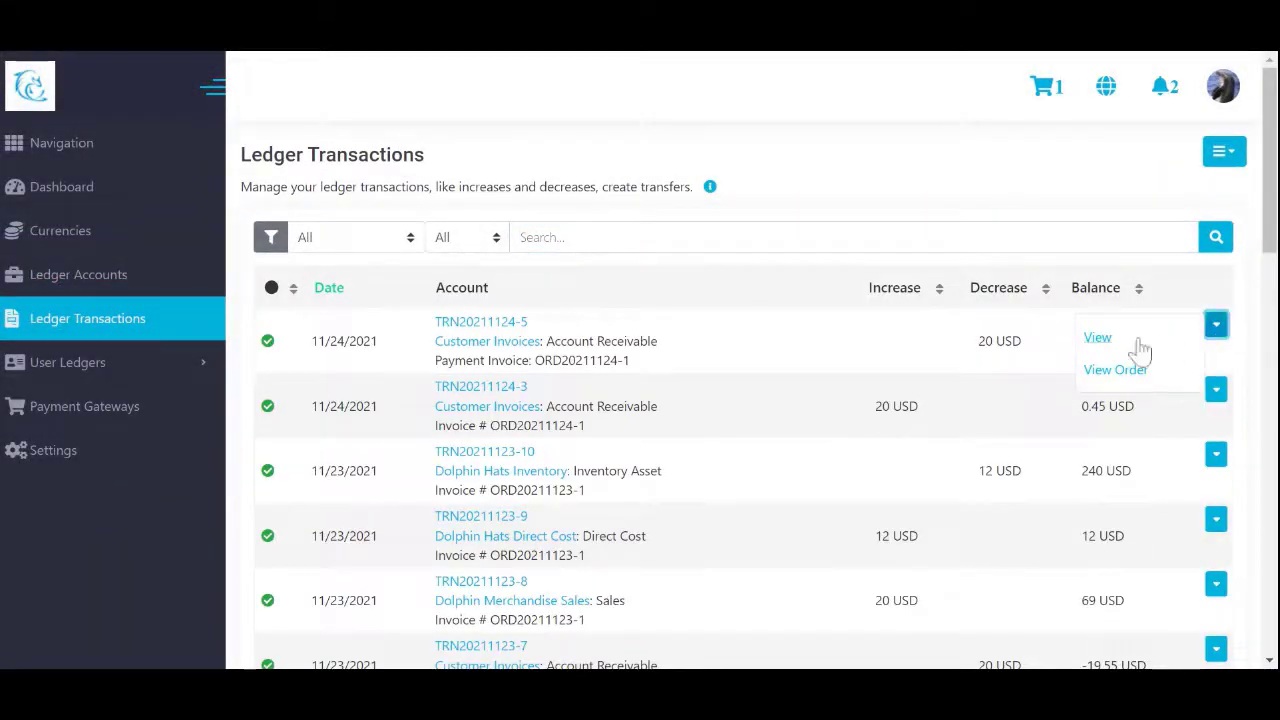
left_click(908, 336)
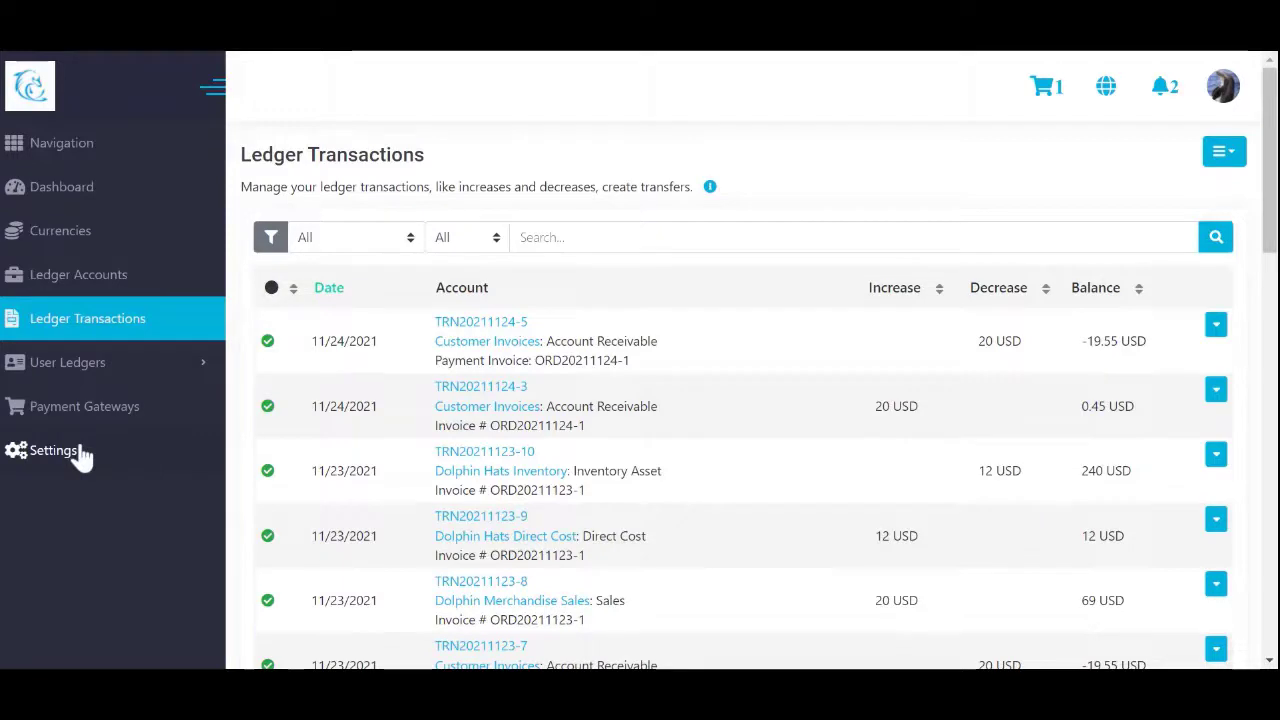
left_click(62, 148)
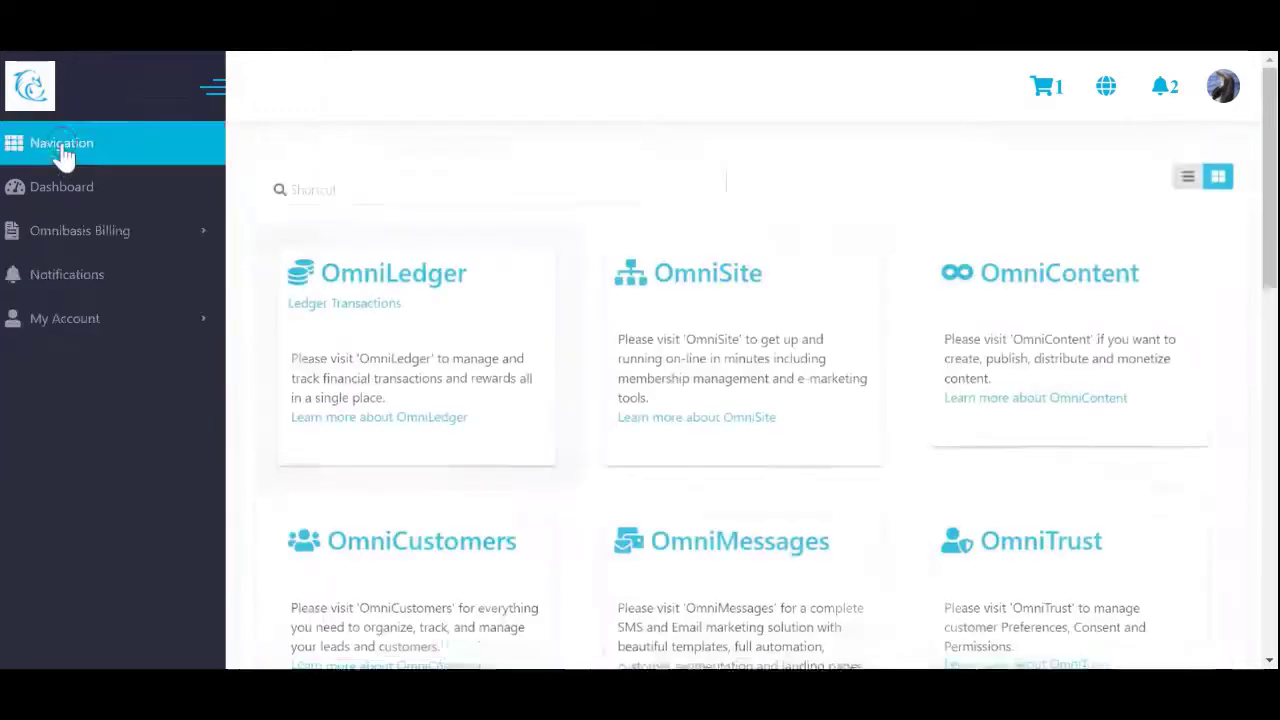